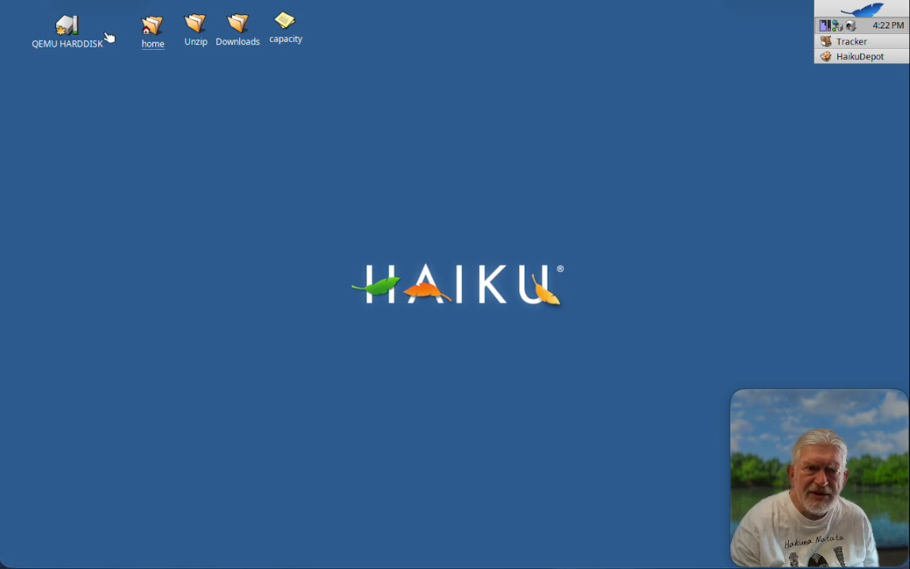
Open the information window for the QEMU HARDDISK volume on the desktop.
click(64, 26)
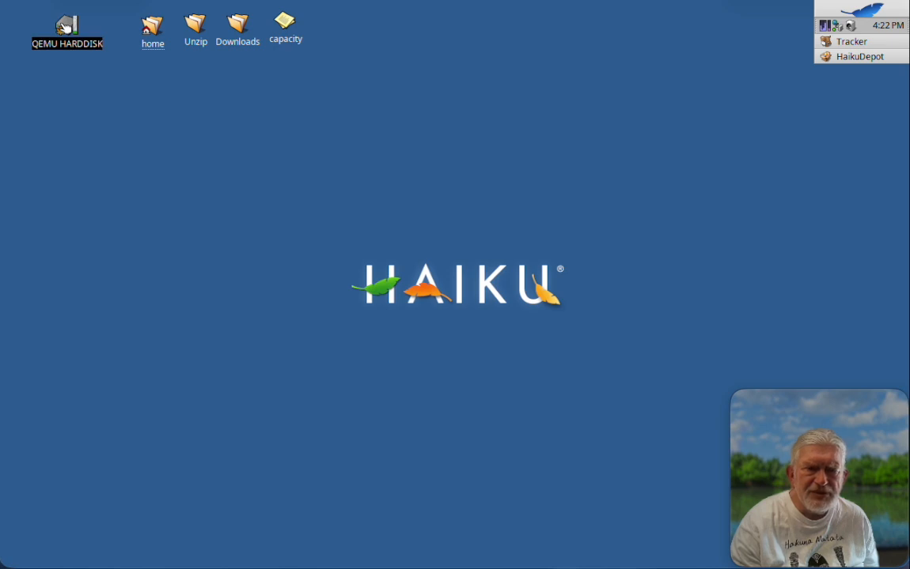
right_click(66, 27)
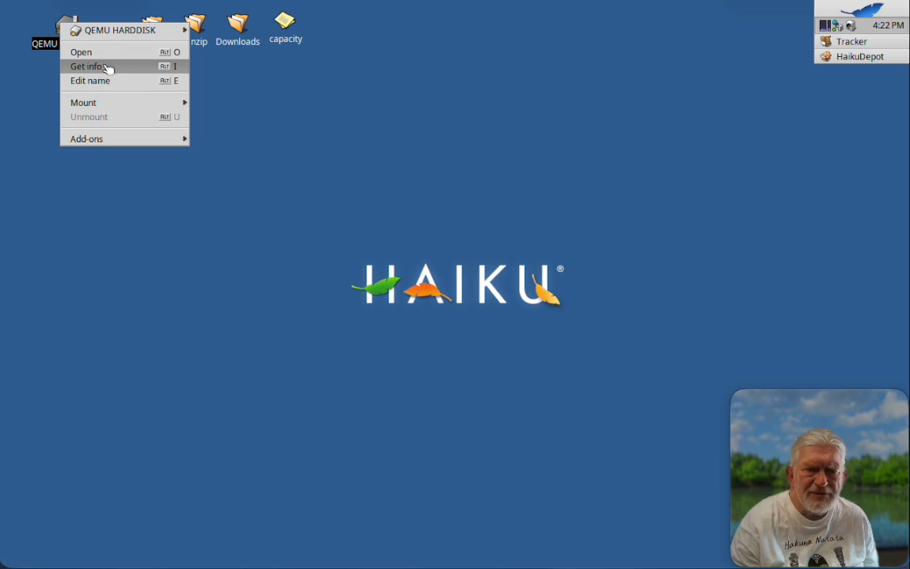
click(106, 68)
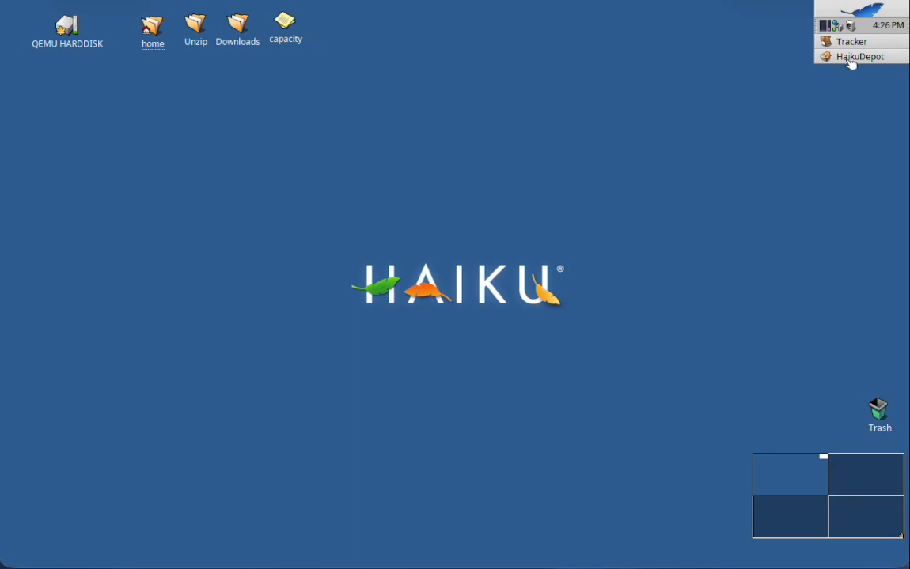
Bring up the HaikuDepot window and check which package types are shown in the list.
click(826, 57)
click(787, 57)
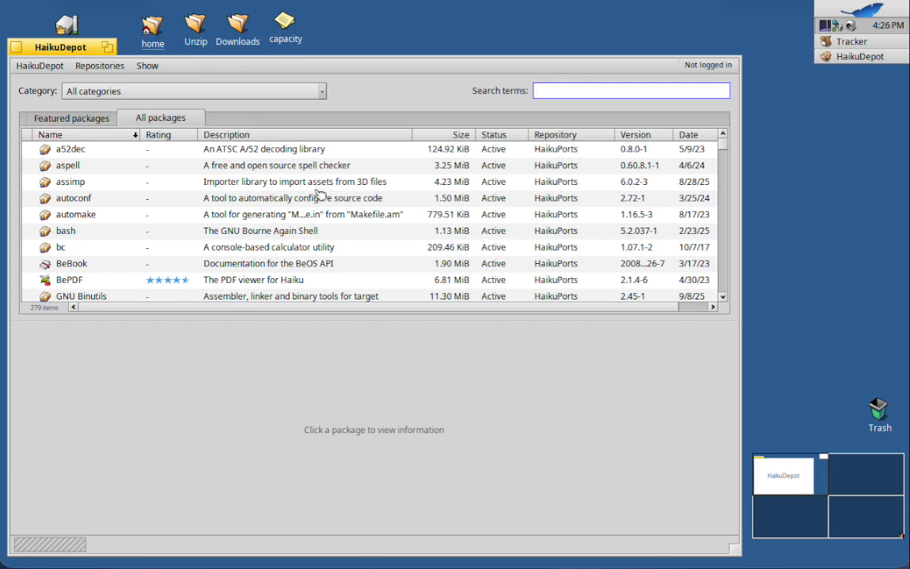
click(148, 66)
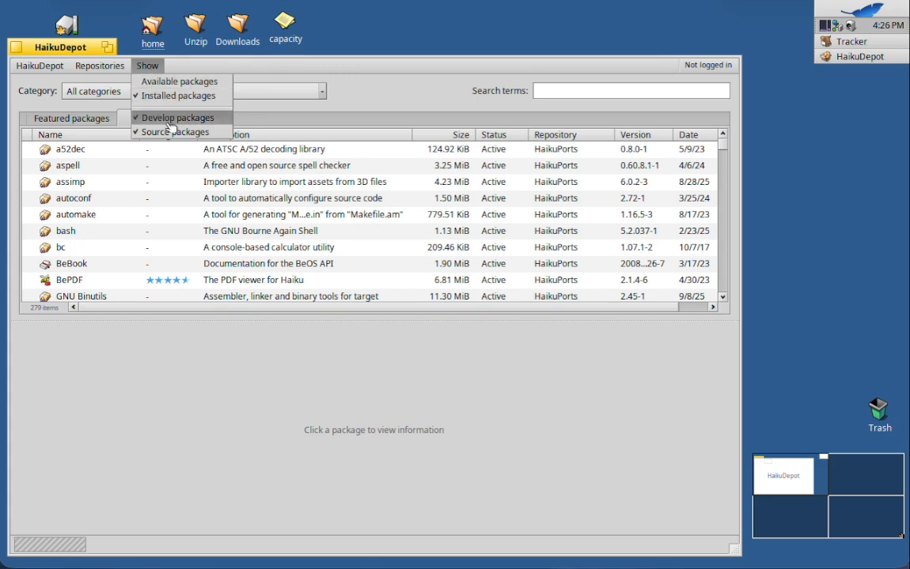
click(382, 107)
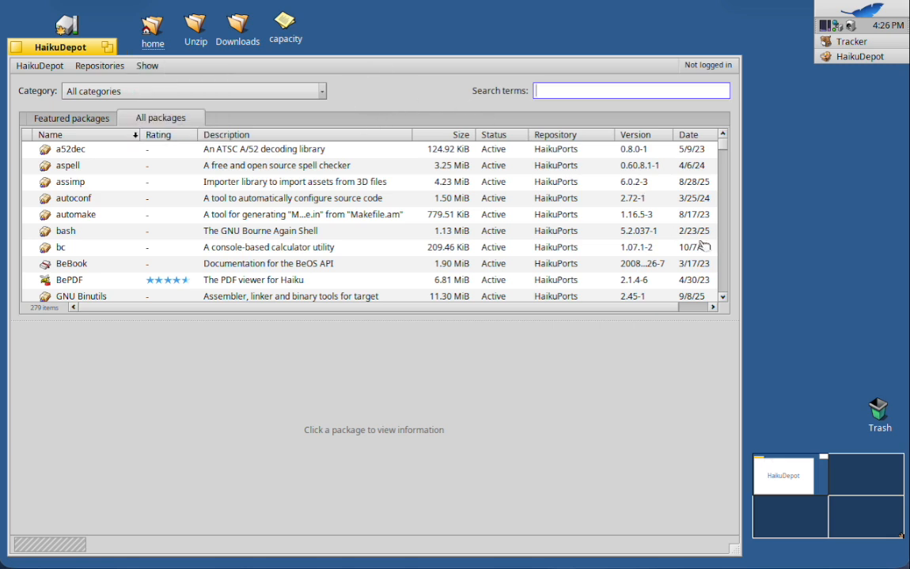
Browse the list of all installed packages to locate the Haiku User Guide translations.
click(726, 281)
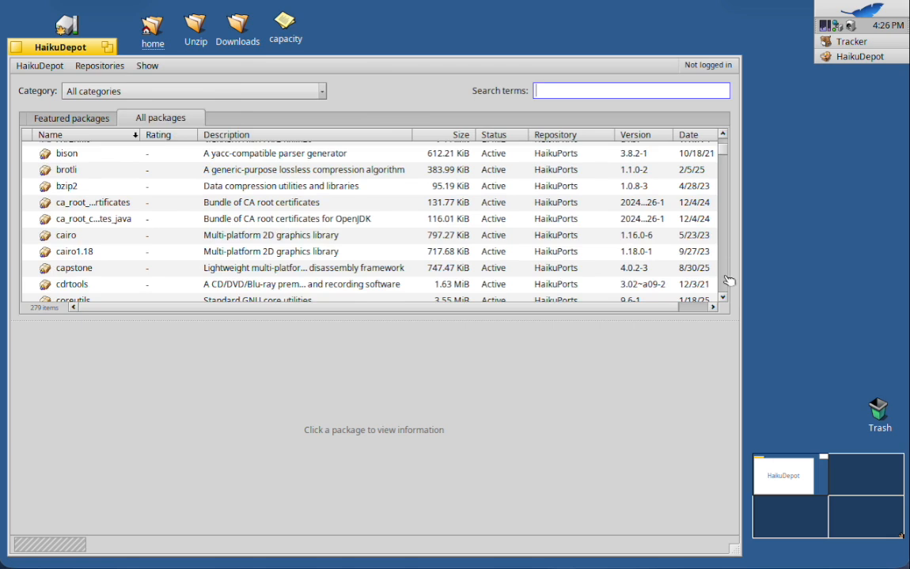
click(727, 281)
click(727, 281)
click(727, 281)
click(727, 280)
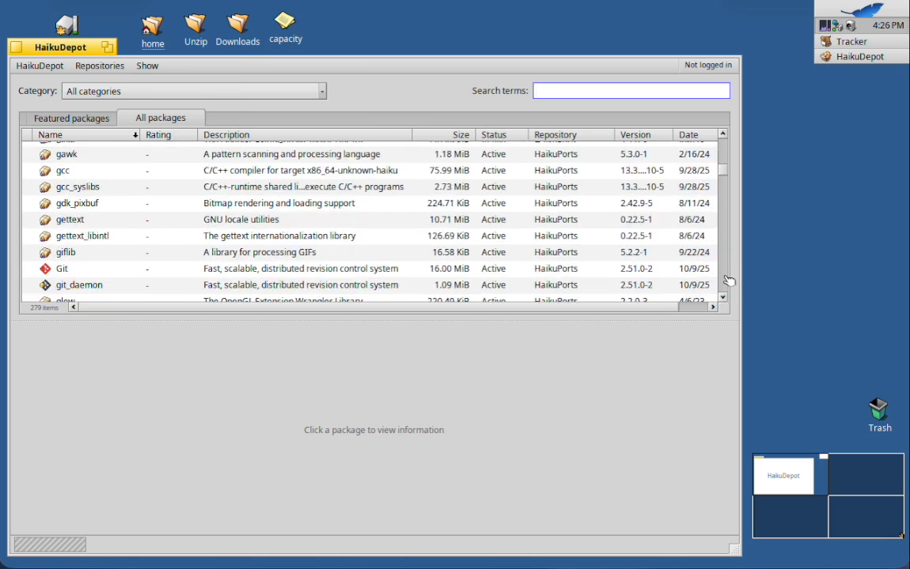
click(727, 281)
click(727, 281)
click(727, 281)
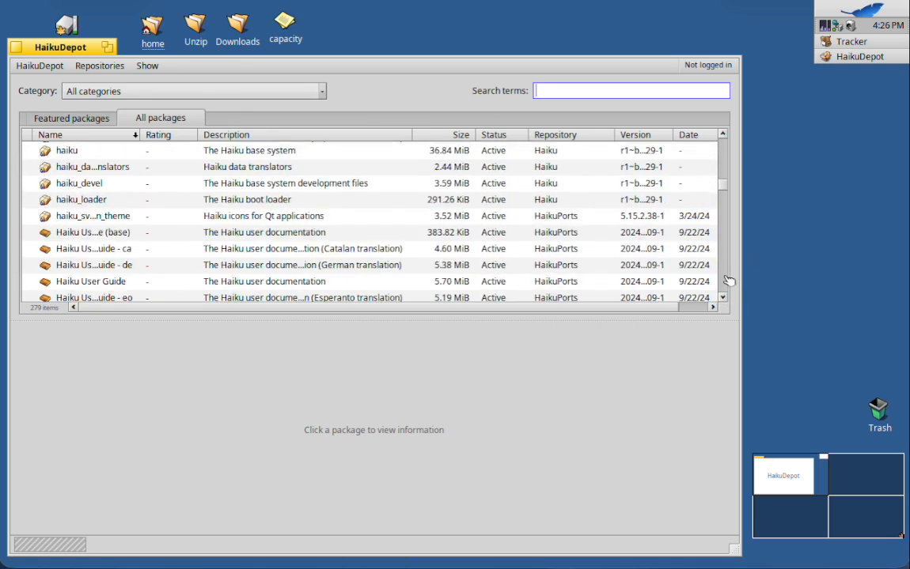
click(727, 281)
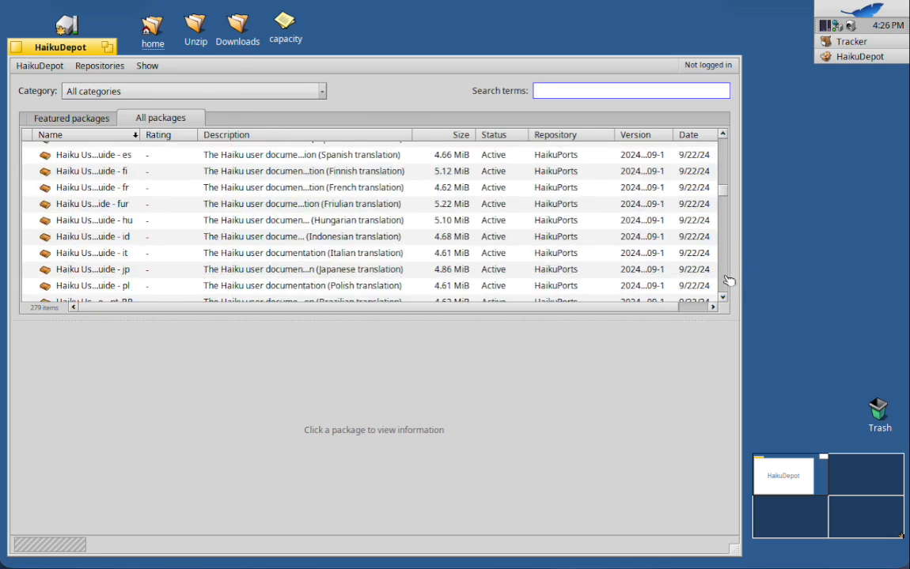
click(723, 136)
click(723, 136)
click(723, 136)
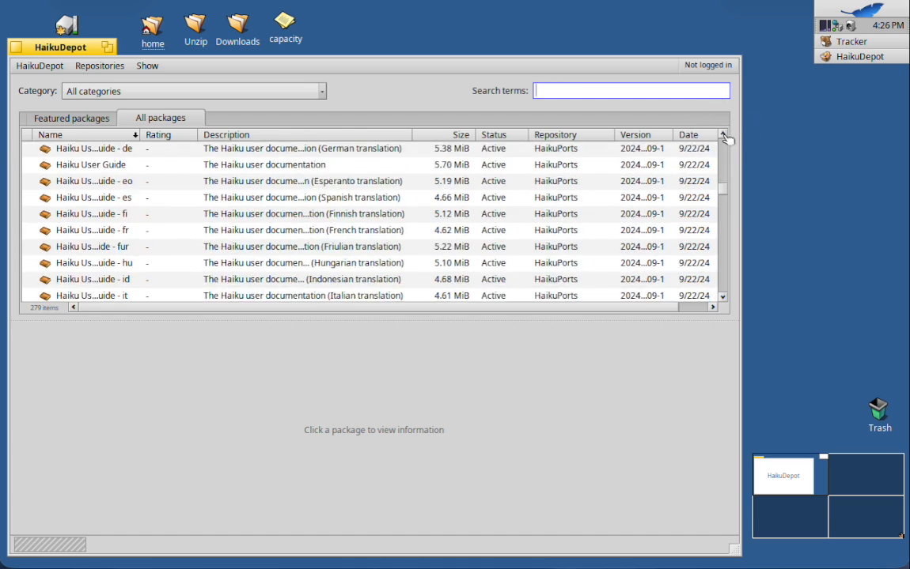
click(723, 136)
click(723, 136)
click(723, 136)
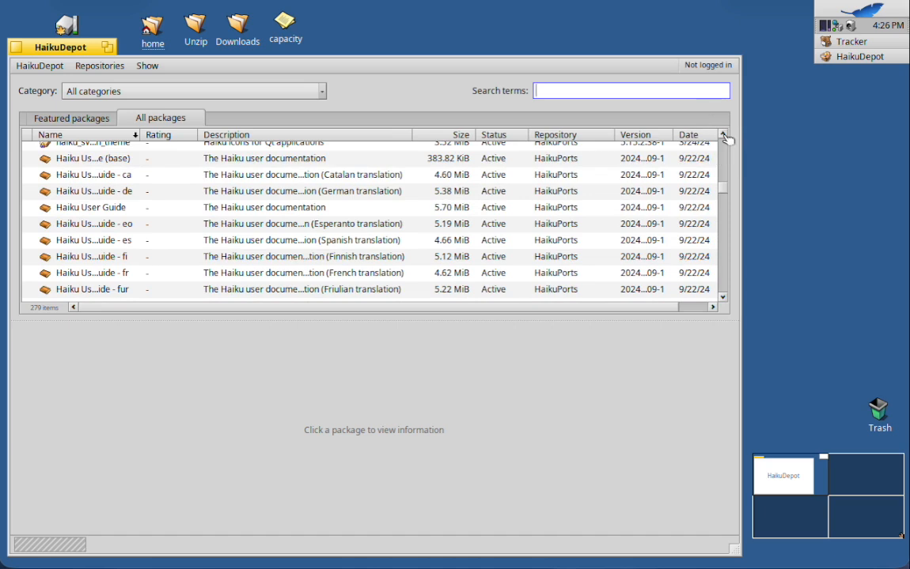
View the package details of the Catalan, base and English Haiku User Guide entries.
click(244, 180)
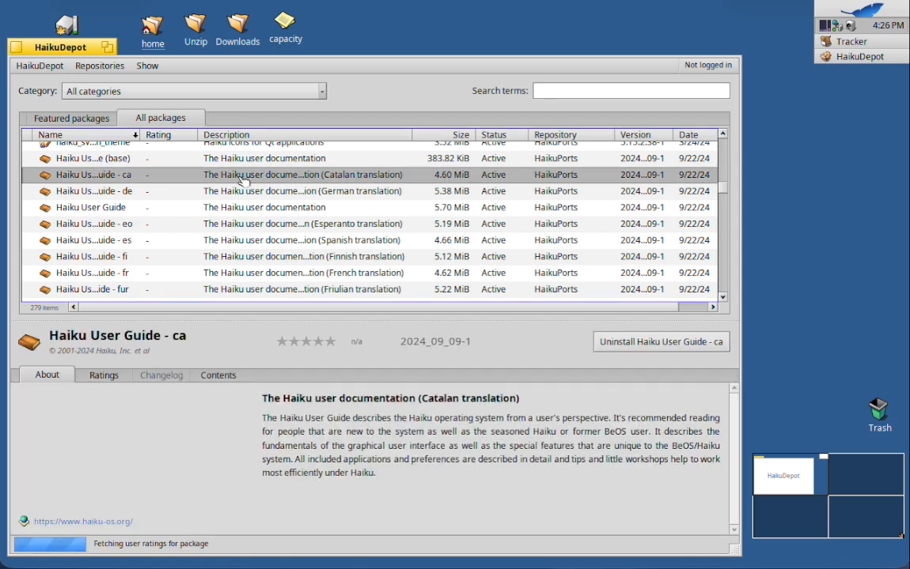
scroll(244, 181, down, 5)
scroll(243, 180, down, 15)
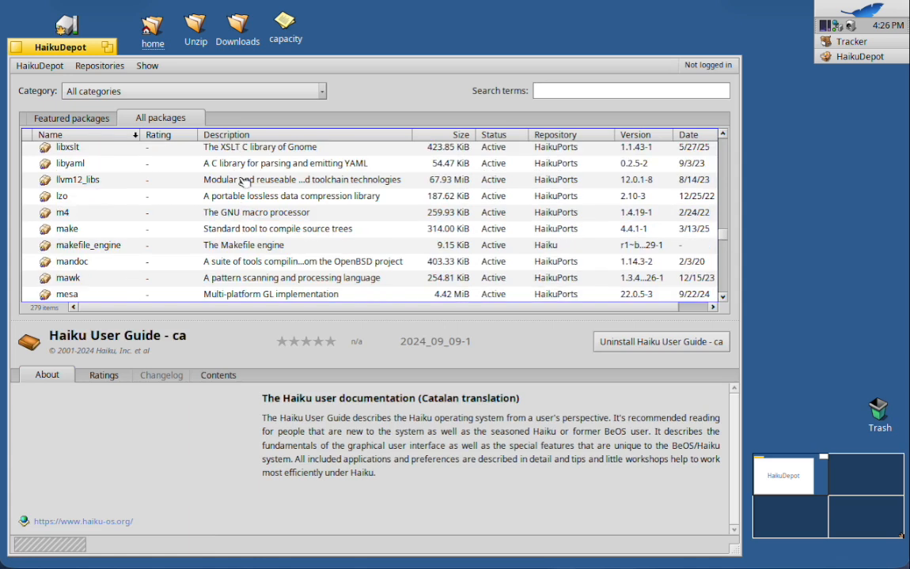
scroll(243, 182, up, 15)
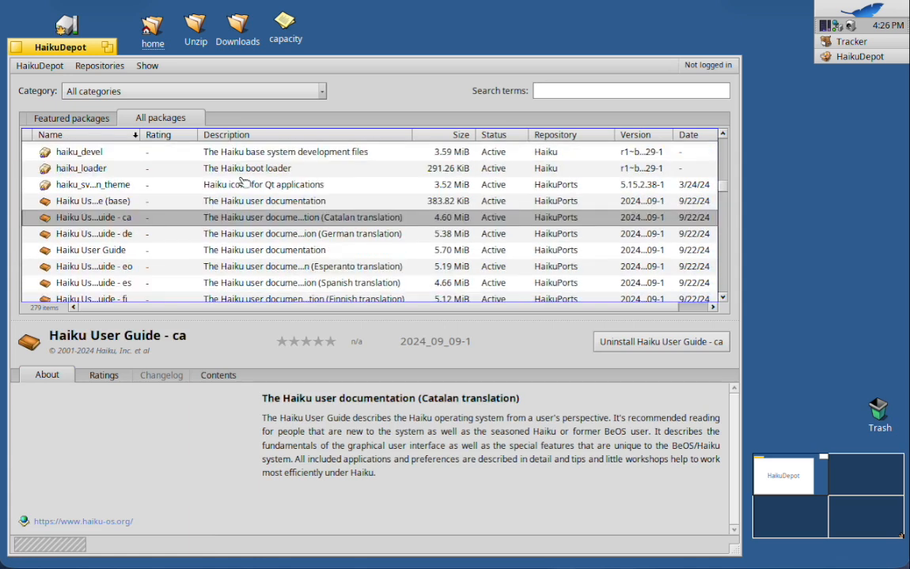
click(125, 202)
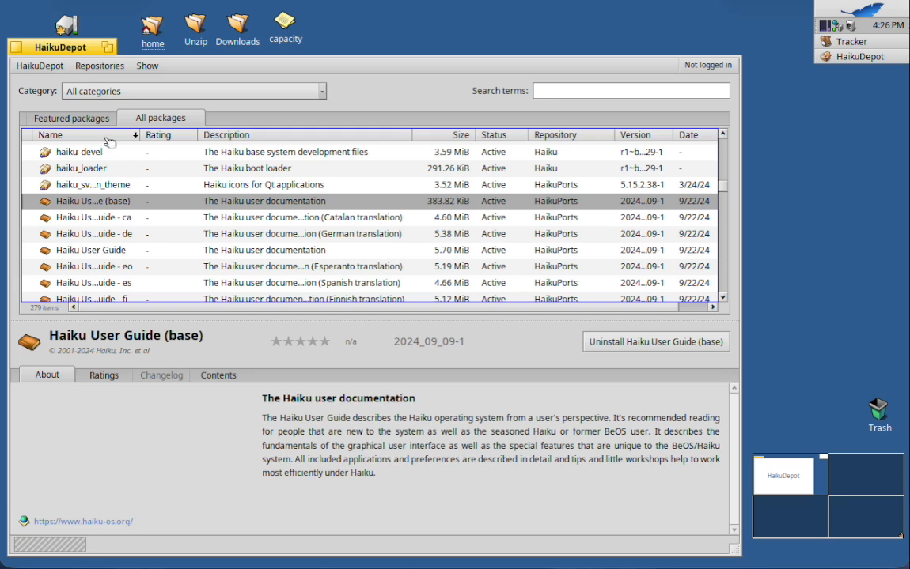
click(120, 218)
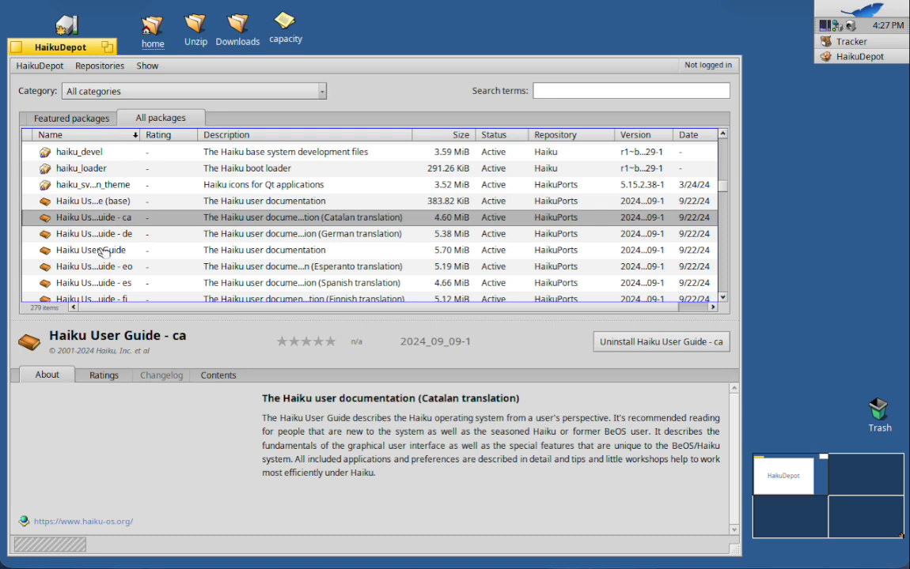
click(104, 250)
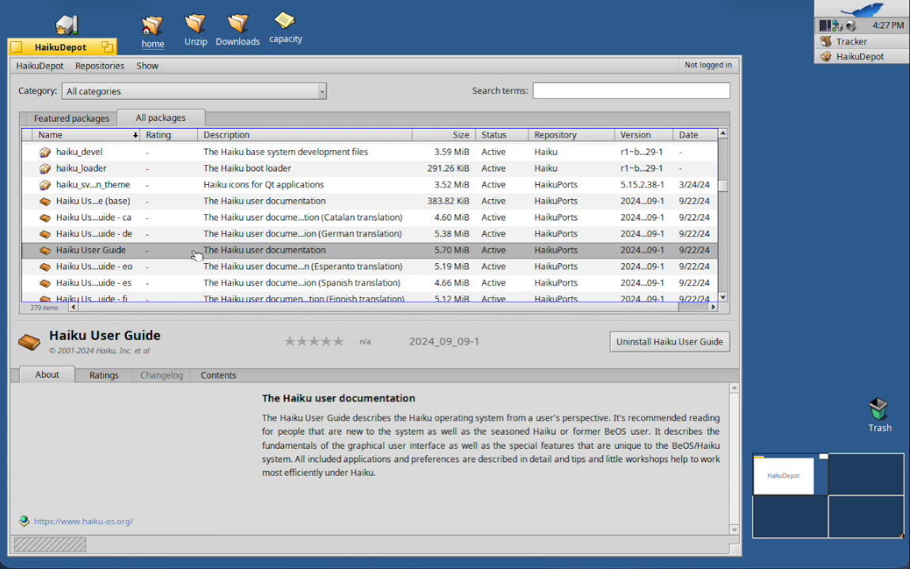
Select the Catalan and German Haiku User Guide packages together and uninstall Haiku User Guide - de.
click(116, 221)
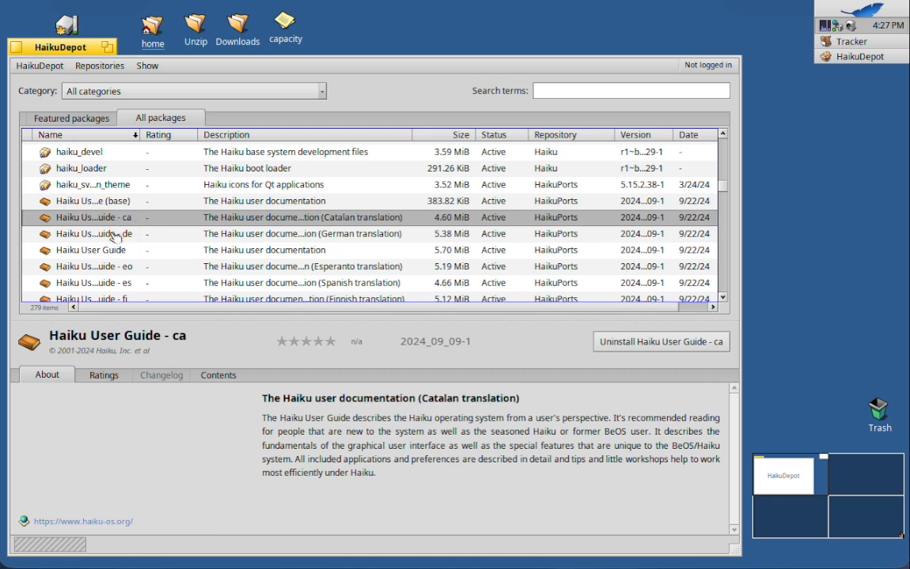
shift+click(115, 235)
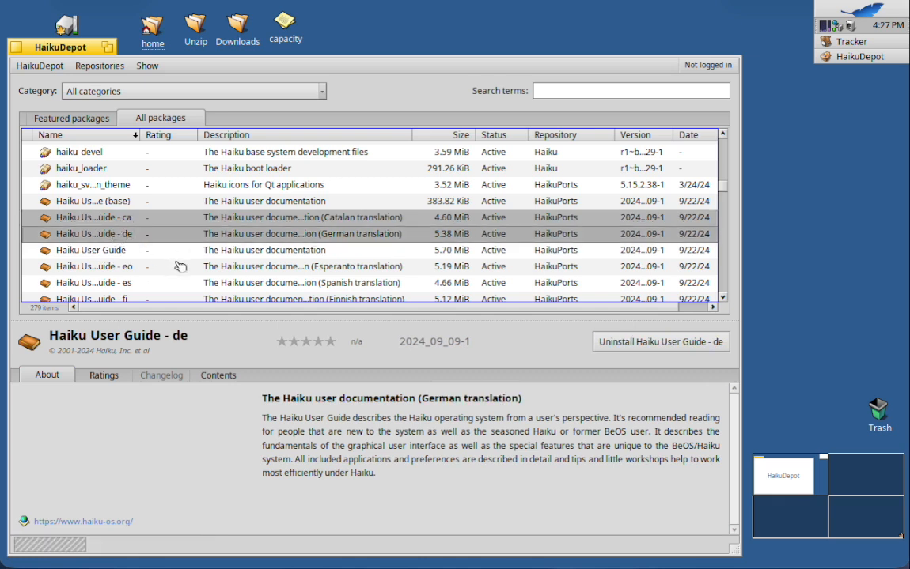
click(632, 344)
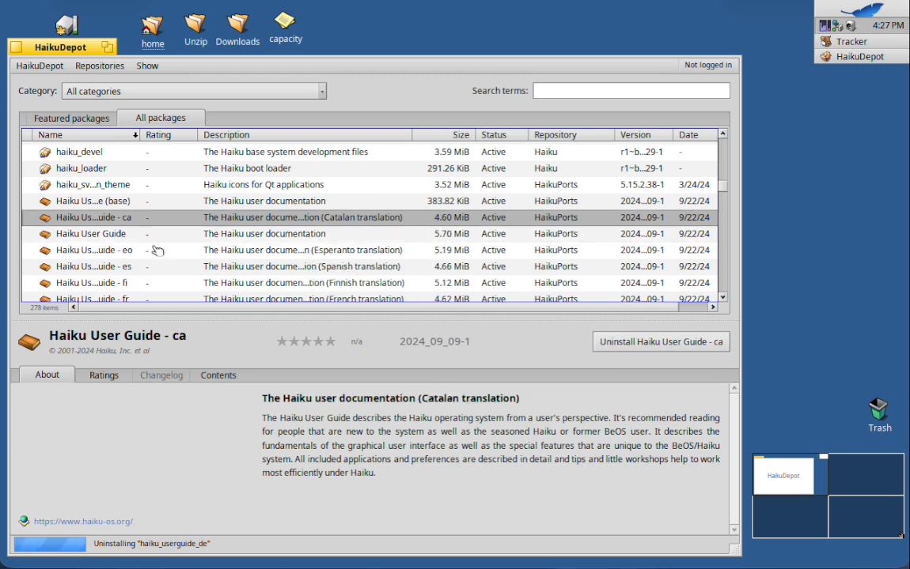
Select the whole range of Haiku User Guide translations from eo through zh_CN.
click(127, 251)
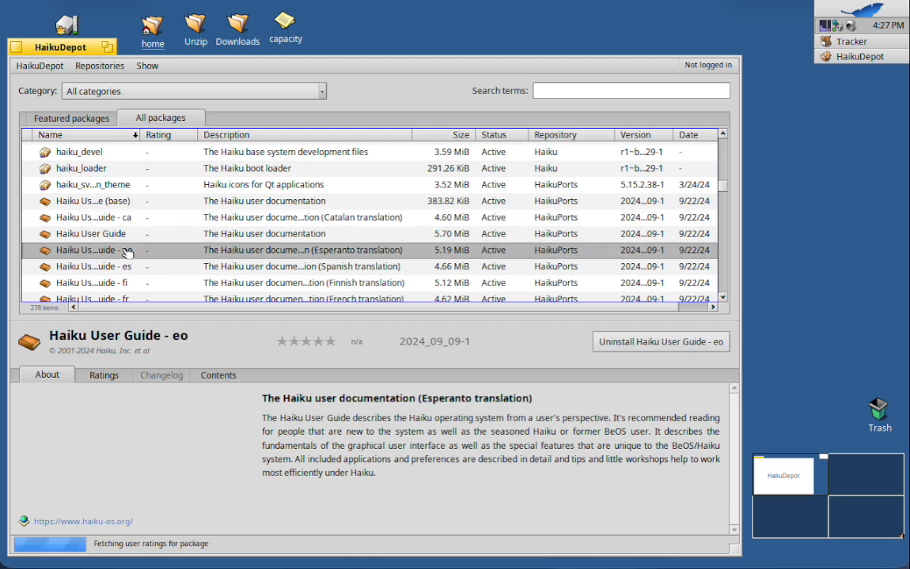
scroll(161, 267, down, 5)
scroll(161, 267, up, 20)
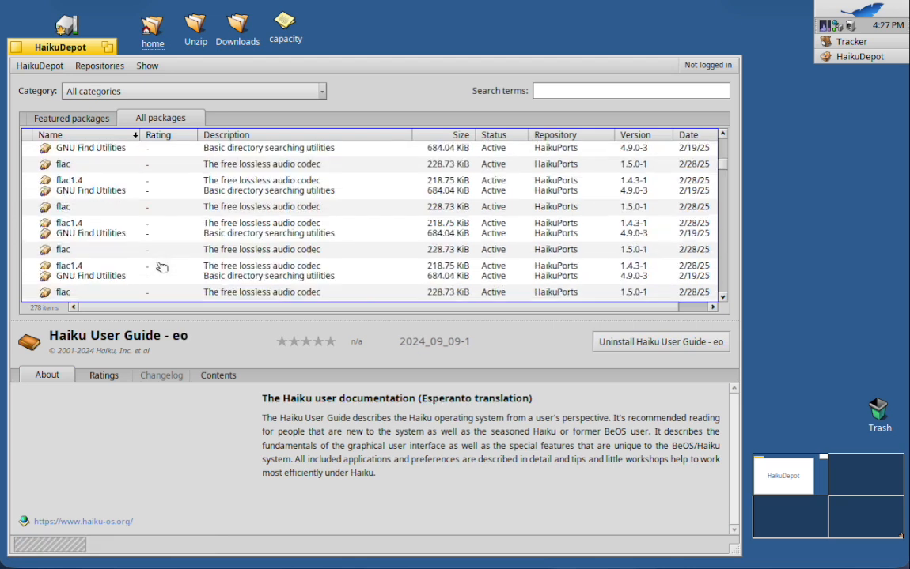
scroll(161, 267, down, 20)
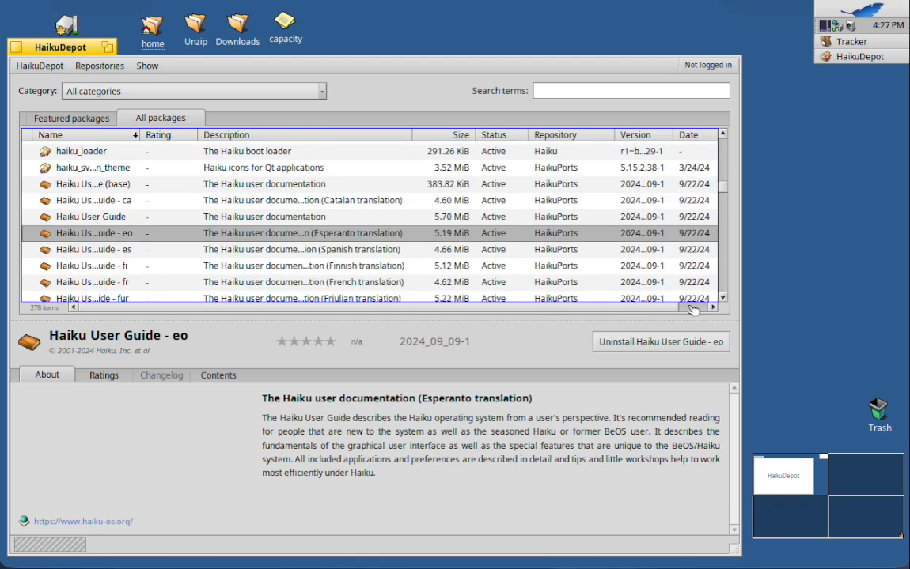
click(722, 297)
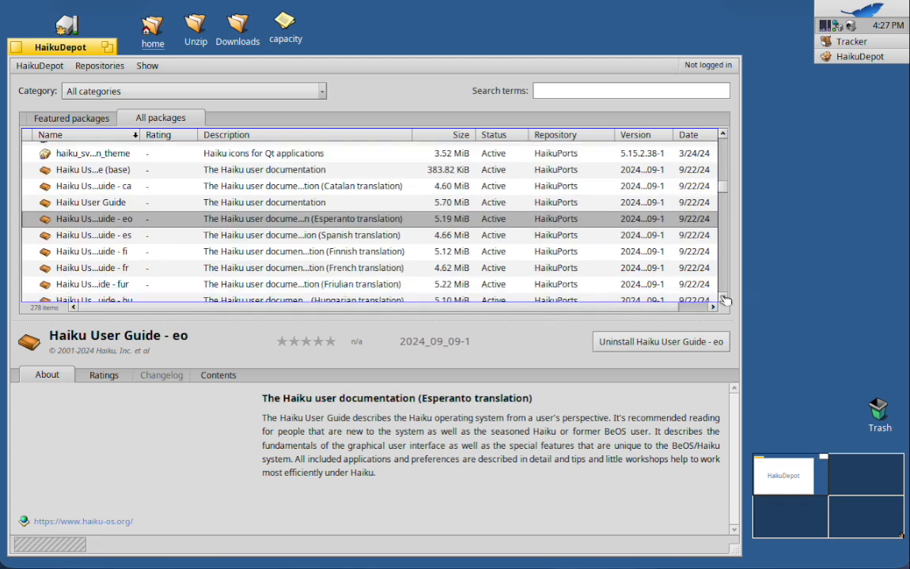
click(722, 297)
click(722, 297)
click(722, 297)
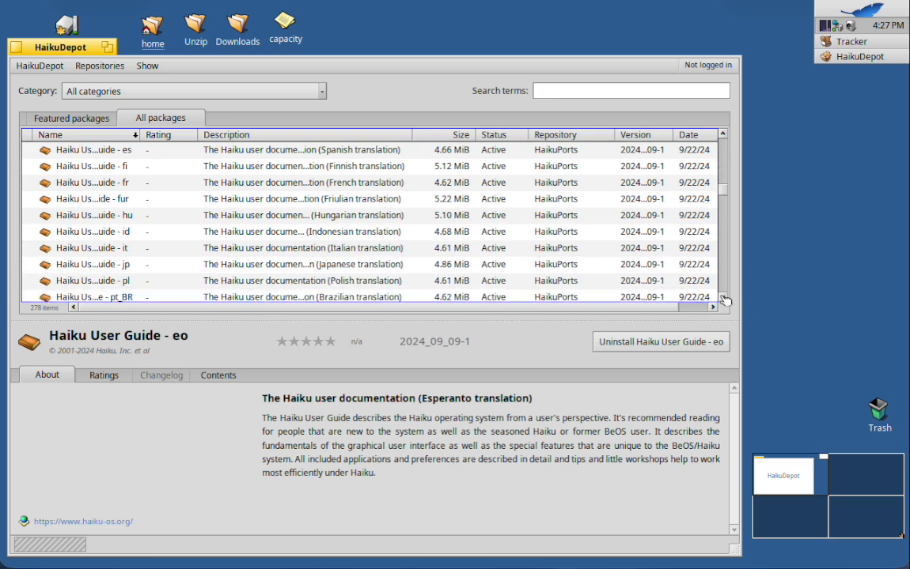
click(722, 297)
click(722, 298)
click(722, 297)
click(723, 297)
click(722, 297)
click(723, 300)
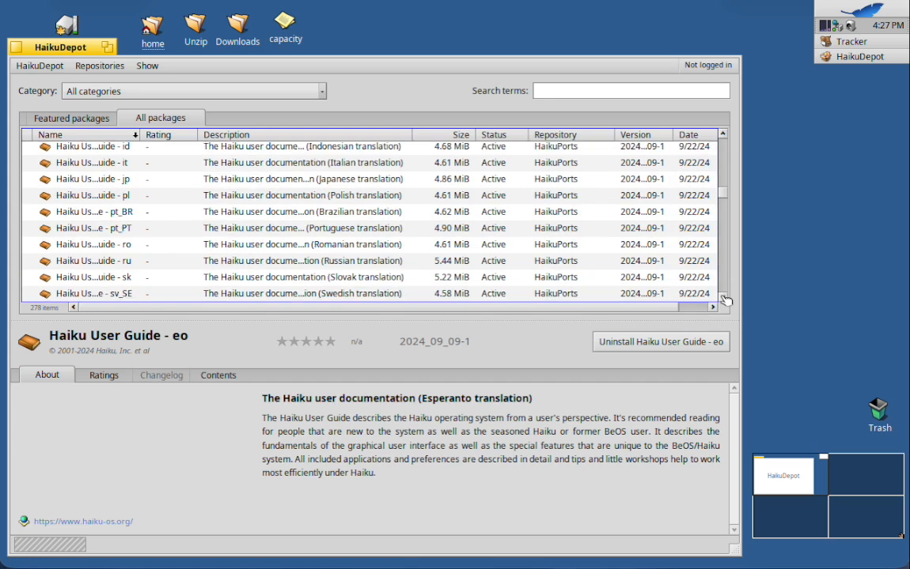
click(723, 300)
click(724, 300)
click(724, 300)
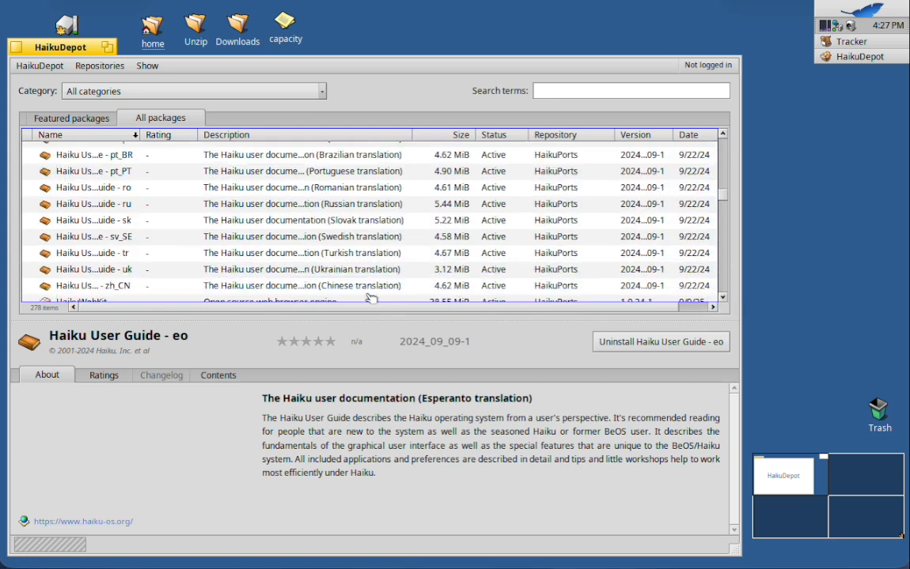
click(132, 287)
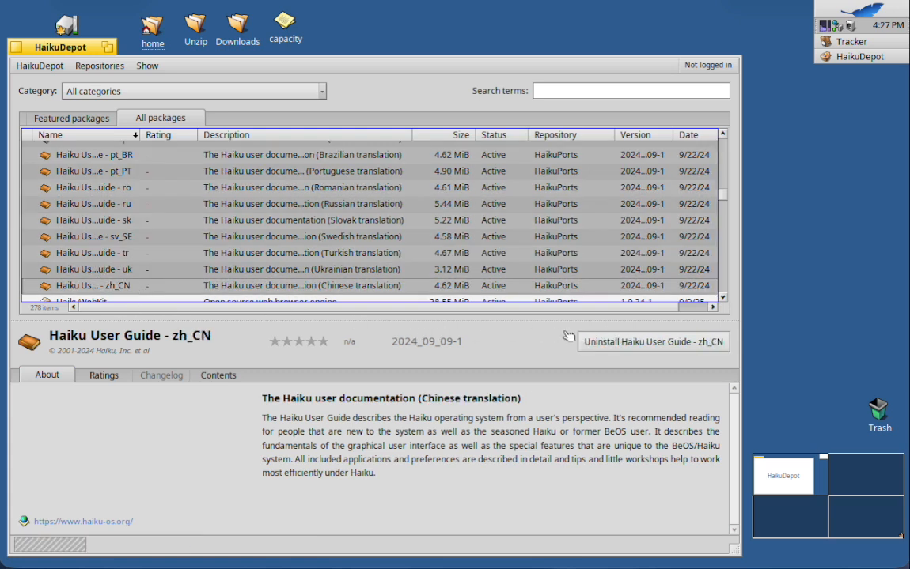
Uninstall the zh_CN, uk, tr, sv_SE and sk translations of the Haiku User Guide one after another.
click(622, 344)
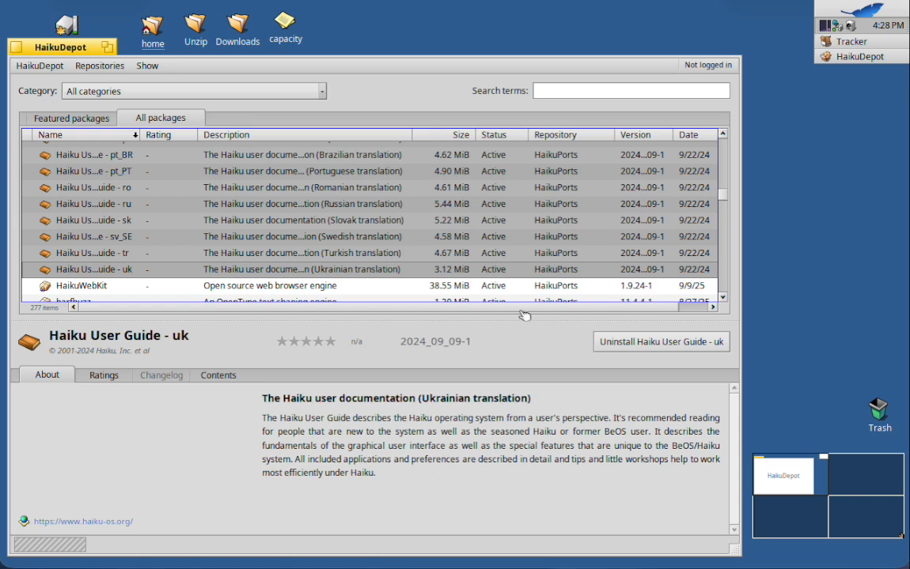
click(632, 342)
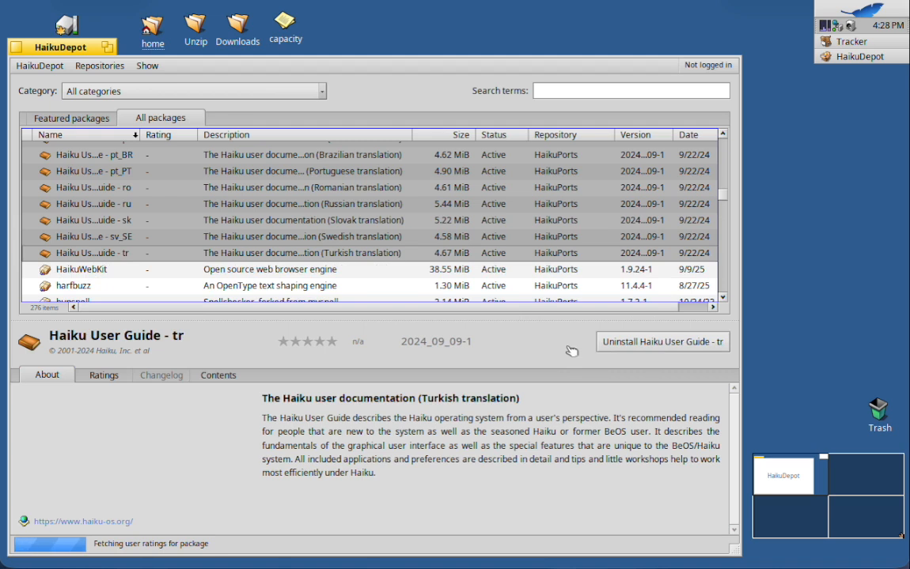
click(627, 345)
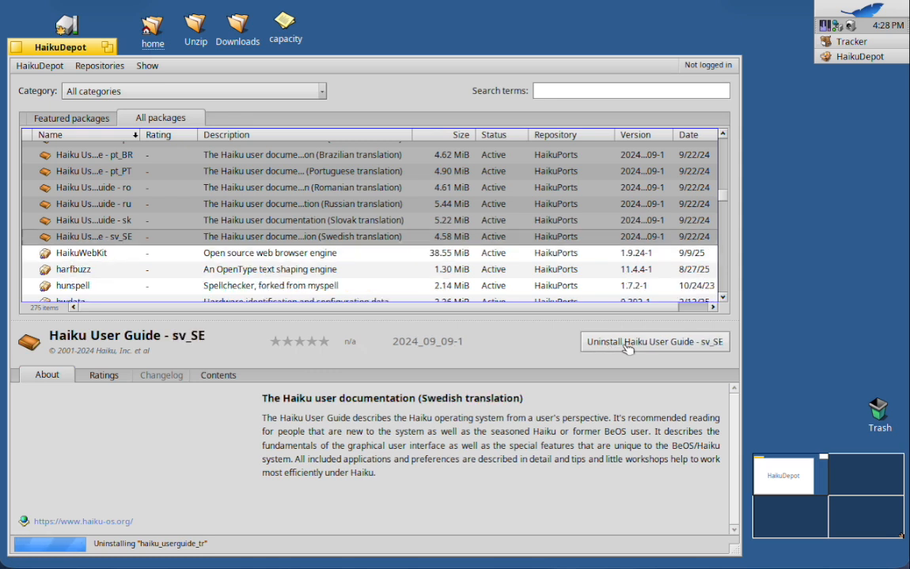
click(627, 343)
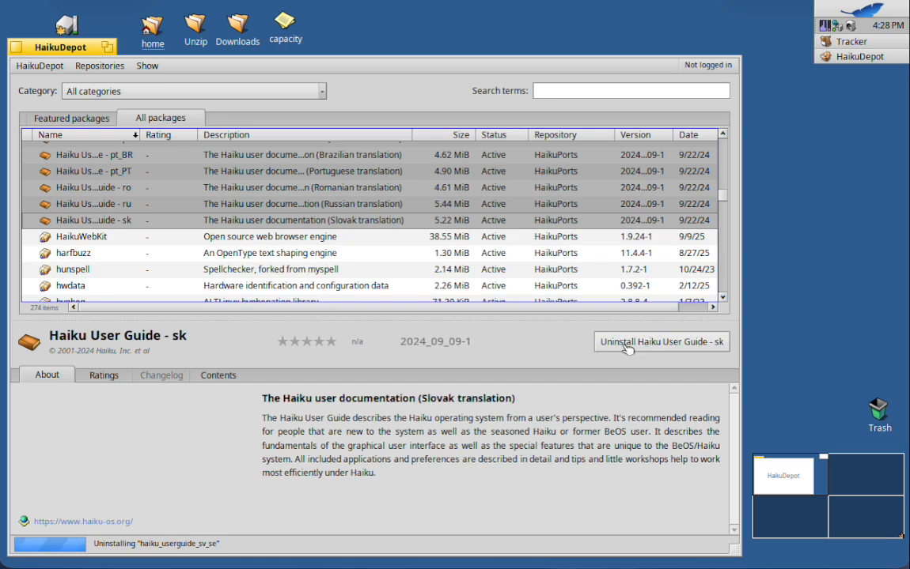
click(626, 348)
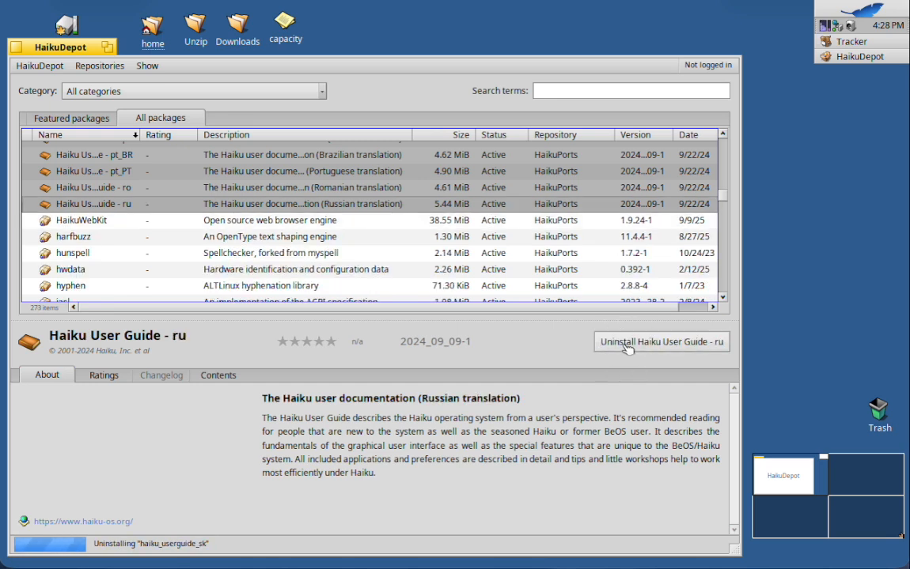
Uninstall the ru, ro, pt_PT and pt_BR translations of the Haiku User Guide.
click(627, 349)
click(627, 349)
click(627, 349)
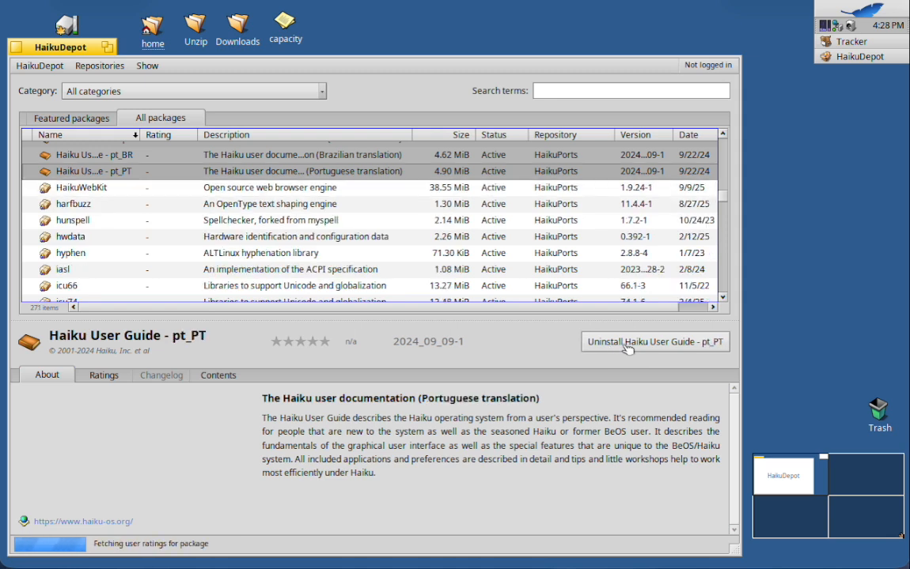
click(627, 348)
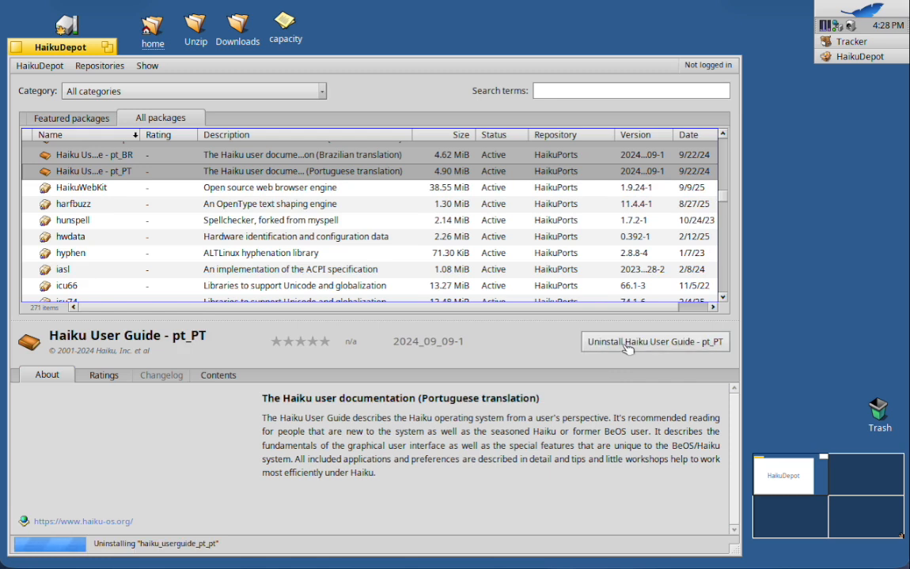
click(627, 349)
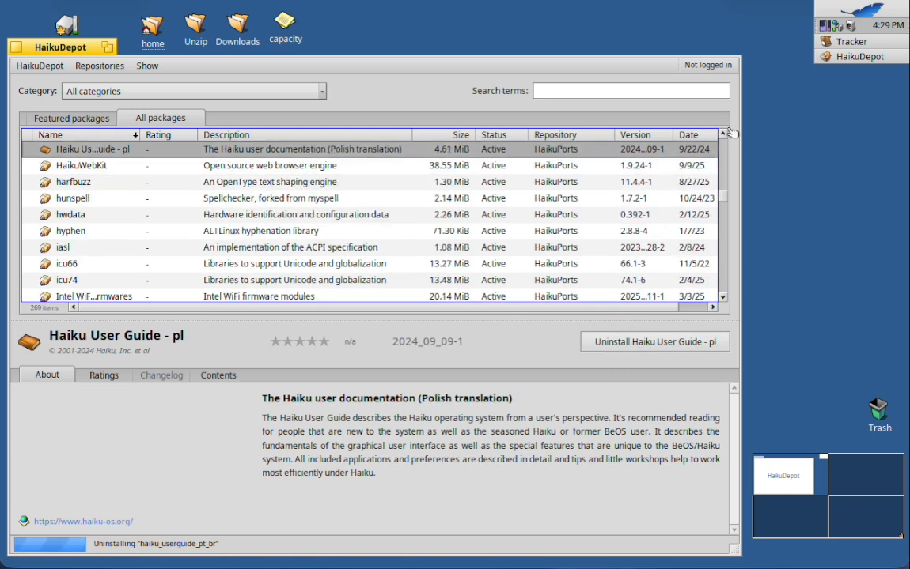
Uninstall the Polish, Japanese, Italian and Indonesian translations of the Haiku User Guide.
click(723, 134)
drag(723, 136, 725, 139)
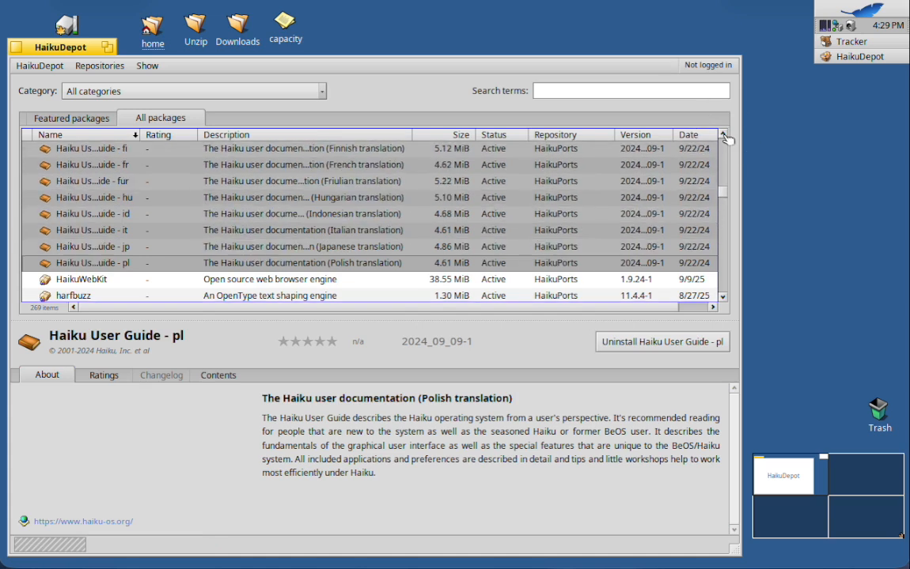
click(655, 344)
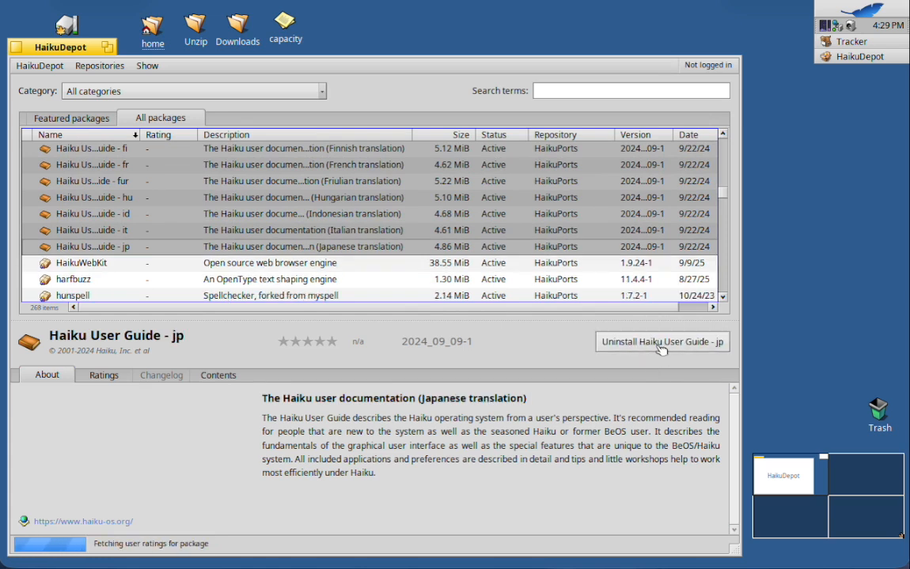
click(661, 350)
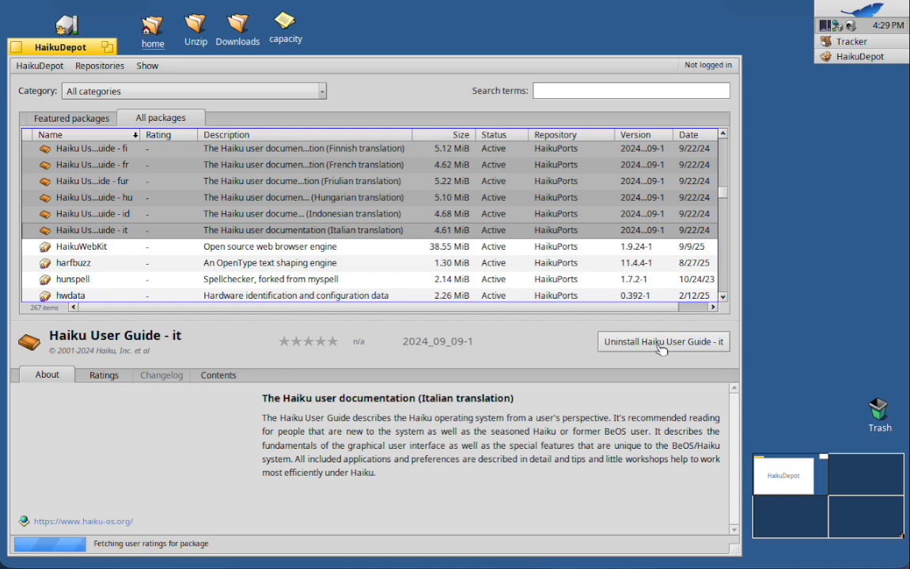
click(661, 349)
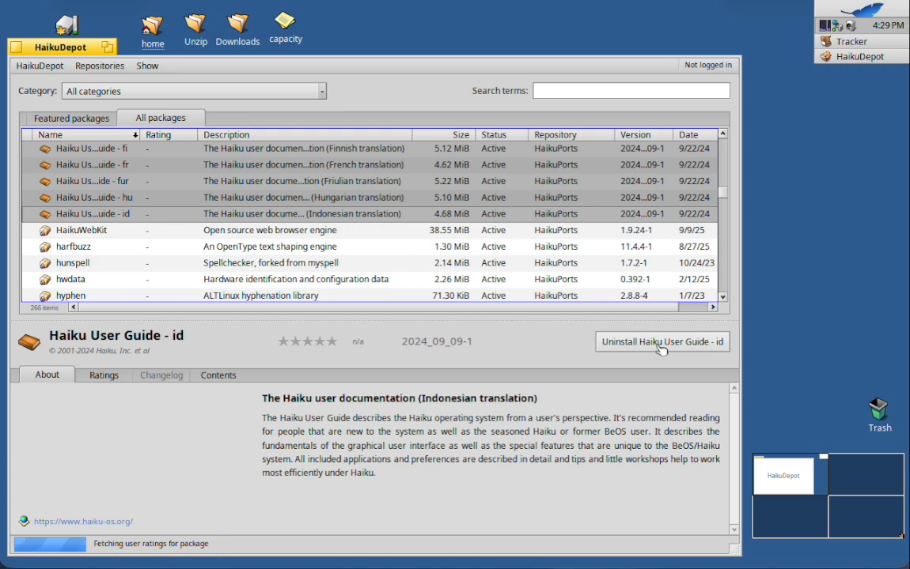
click(661, 350)
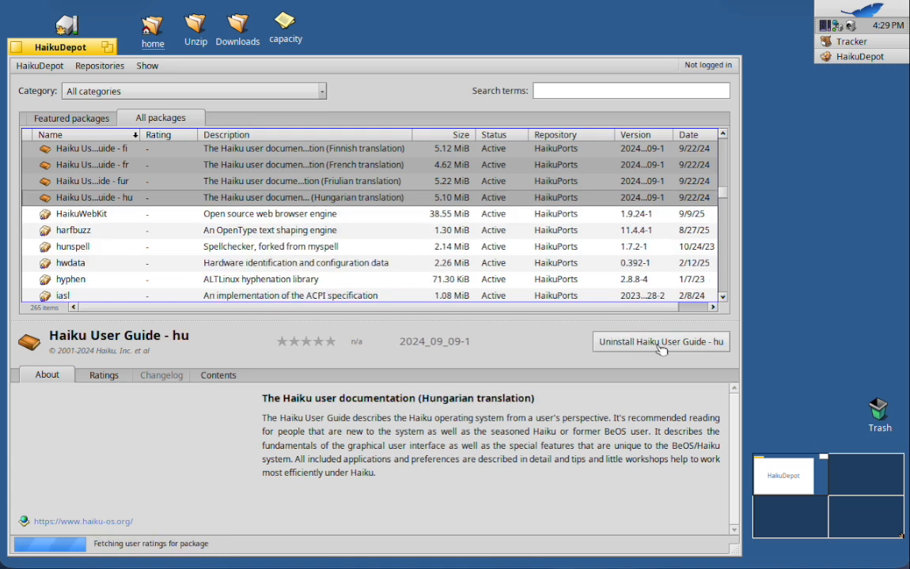
Uninstall the Hungarian, Friulian, French and Finnish translations of the Haiku User Guide.
click(661, 350)
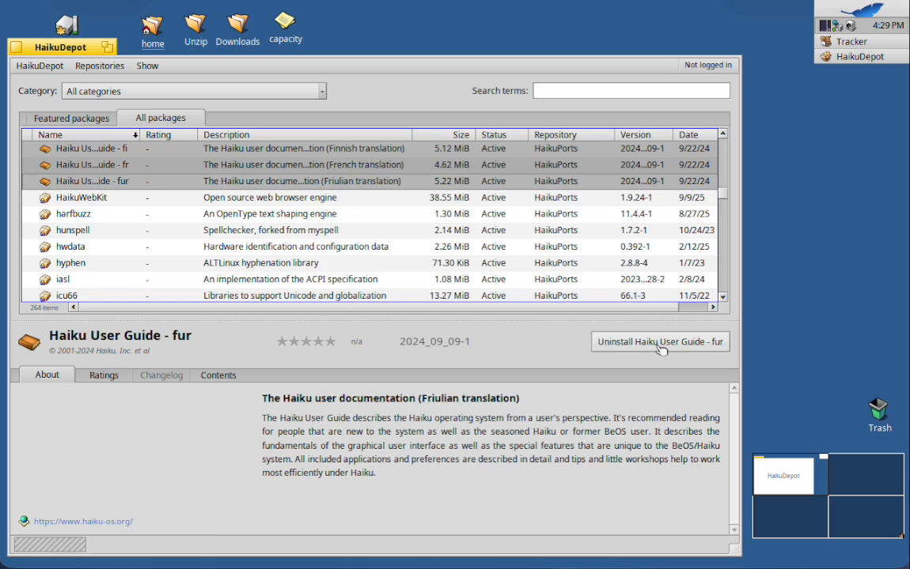
click(661, 349)
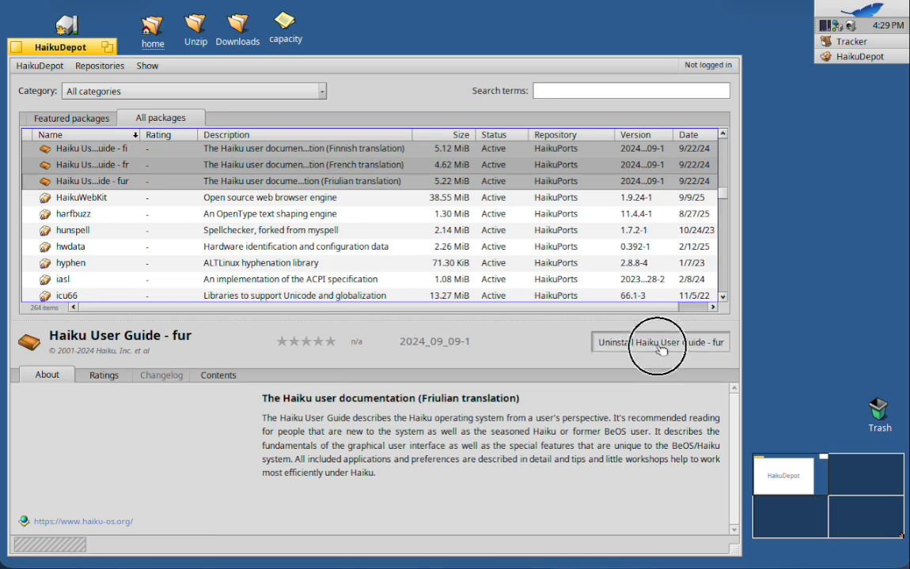
click(660, 349)
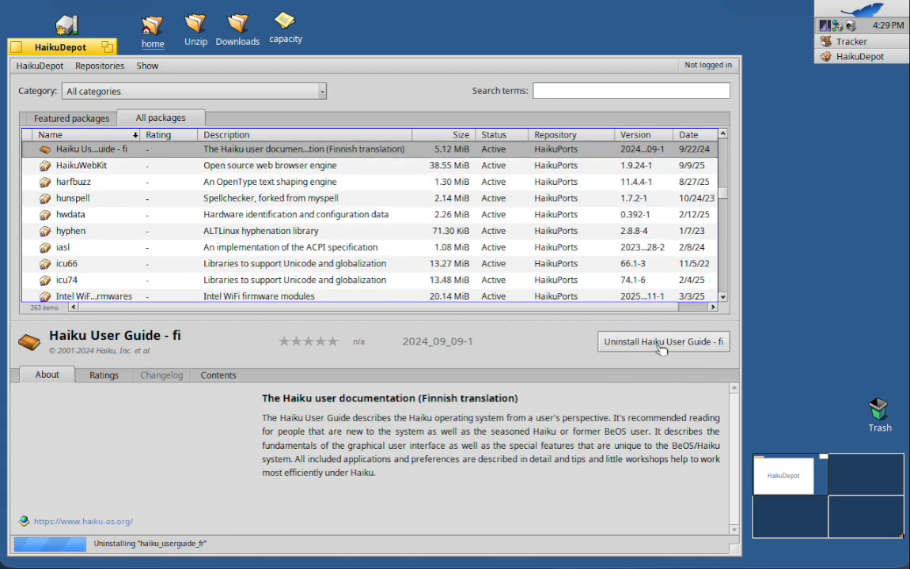
click(661, 349)
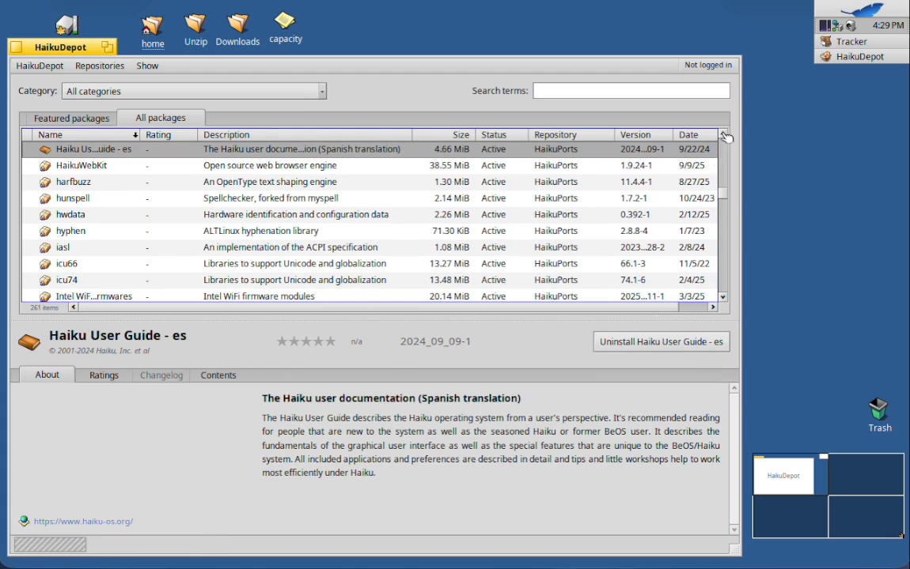
Uninstall the Spanish, Esperanto and Catalan translations of the Haiku User Guide.
scroll(725, 137, up, 4)
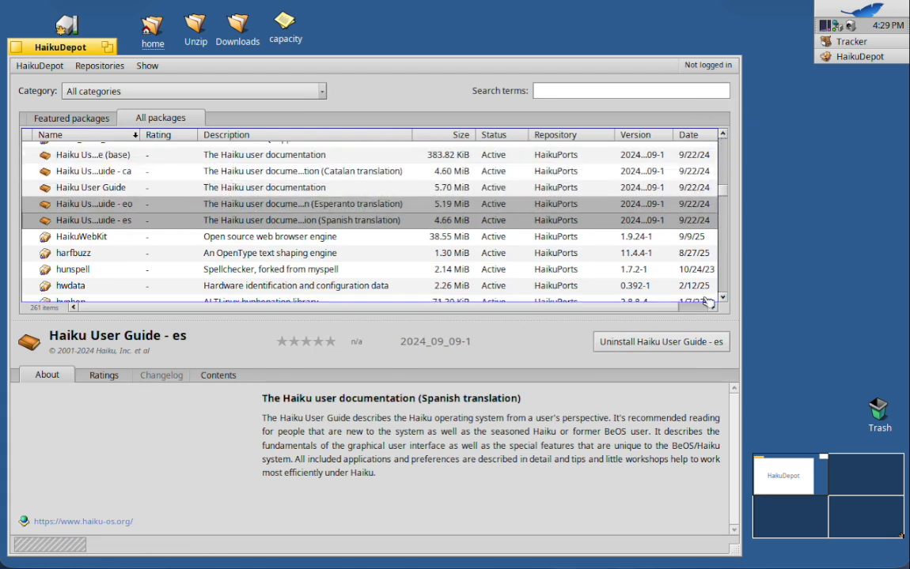
click(667, 346)
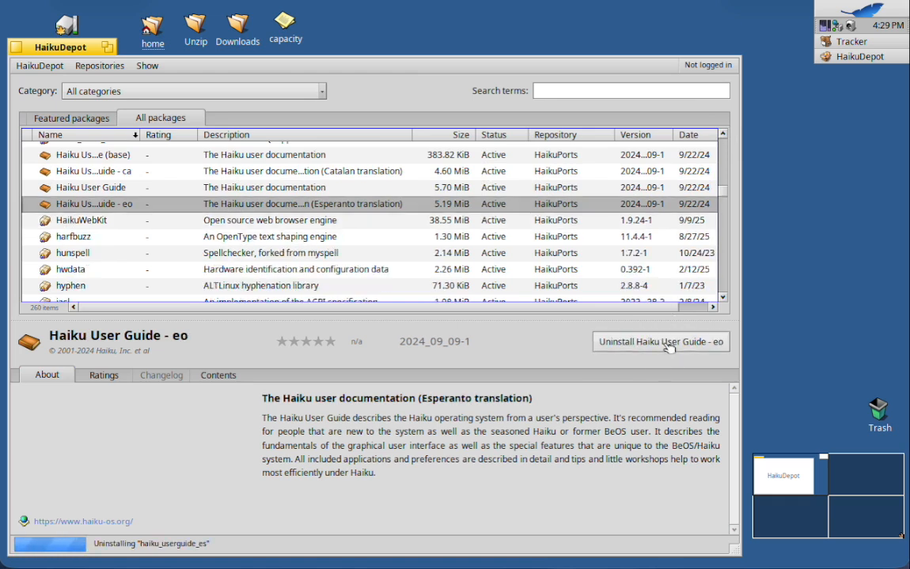
click(669, 345)
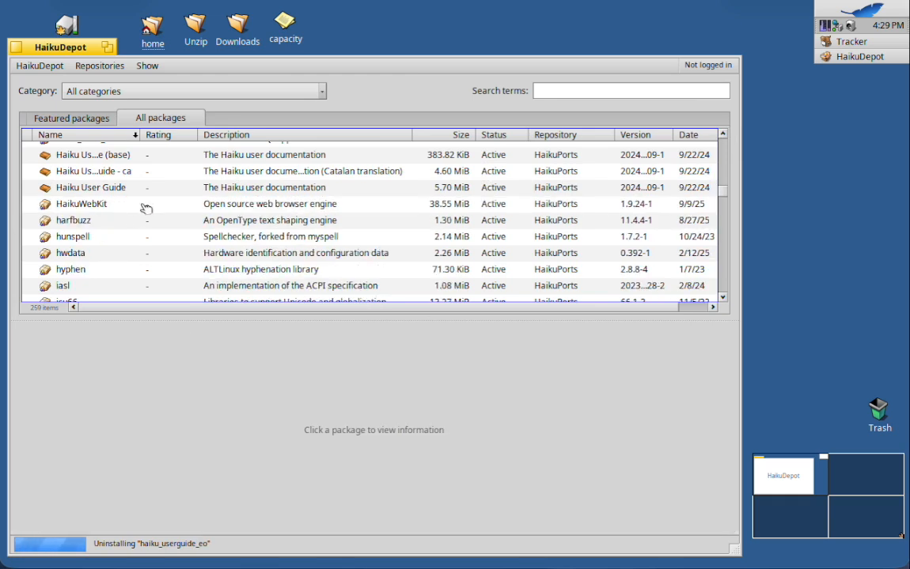
click(114, 173)
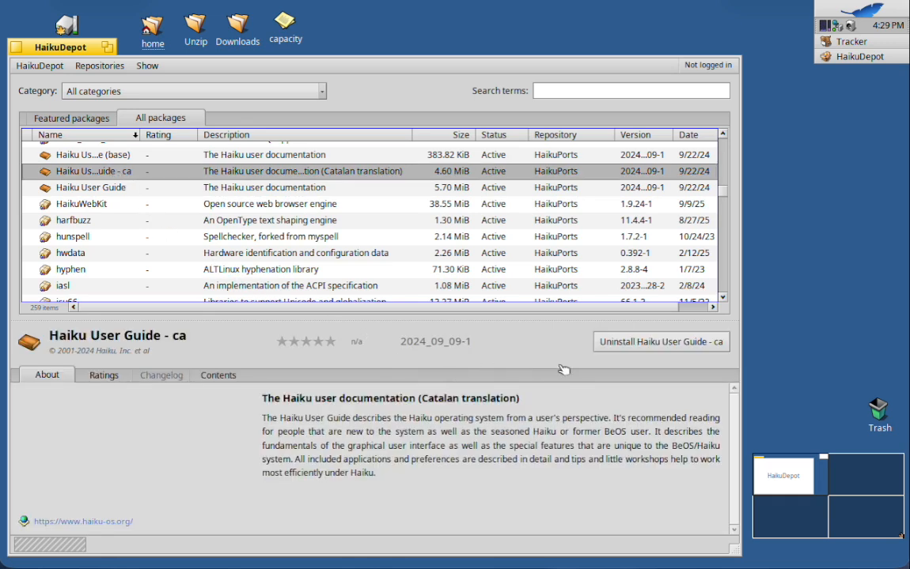
click(614, 342)
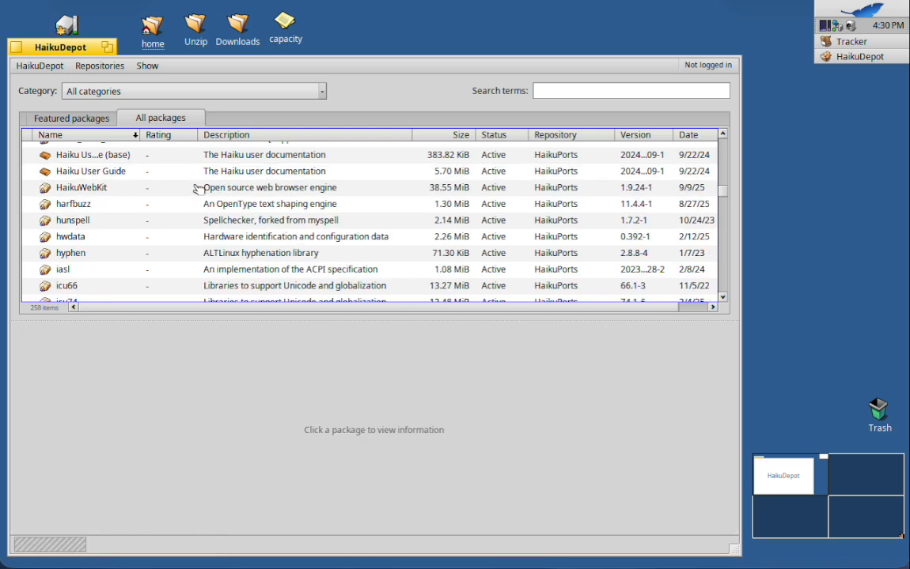
Select the remaining Haiku User Guide (base) and Haiku User Guide packages to view their details.
click(127, 159)
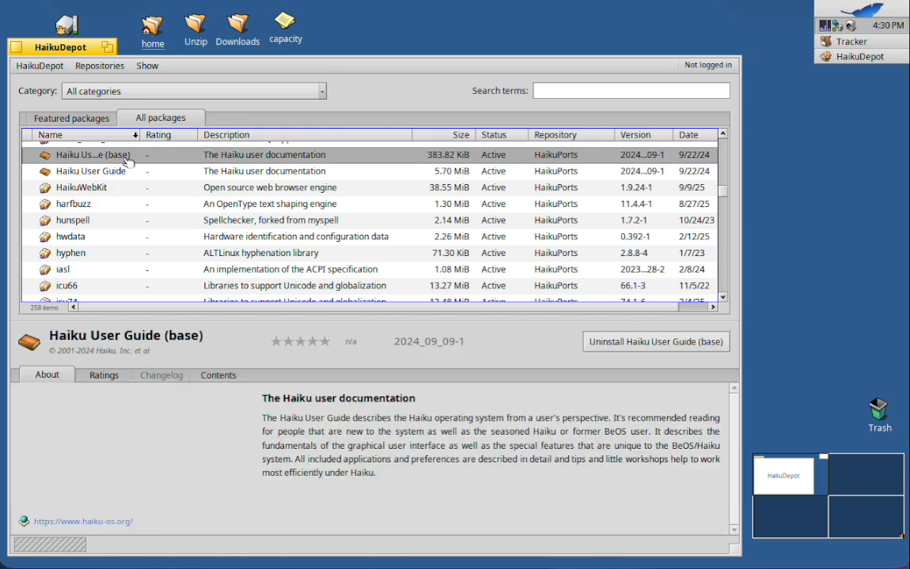
click(123, 171)
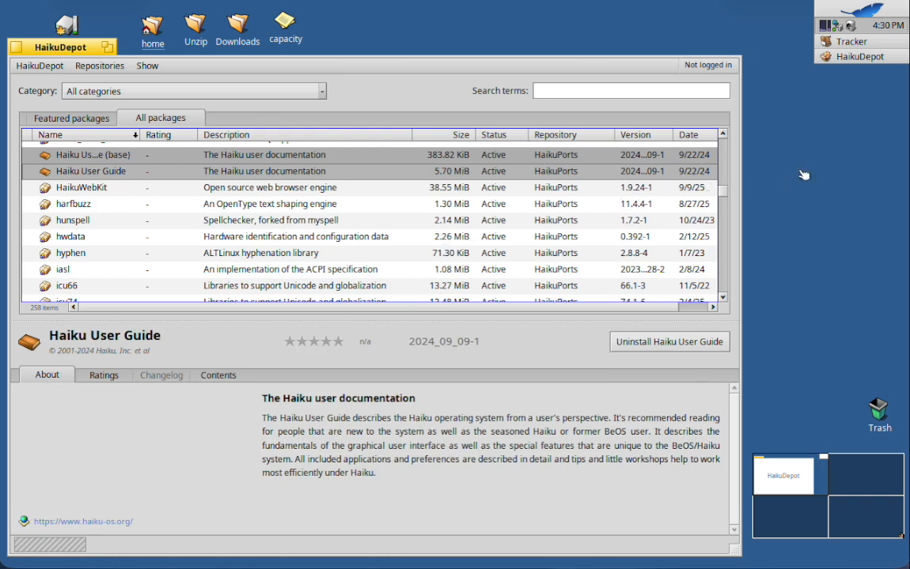
Find the BePDF viewer near the start of the package list and uninstall it.
drag(722, 192, 720, 134)
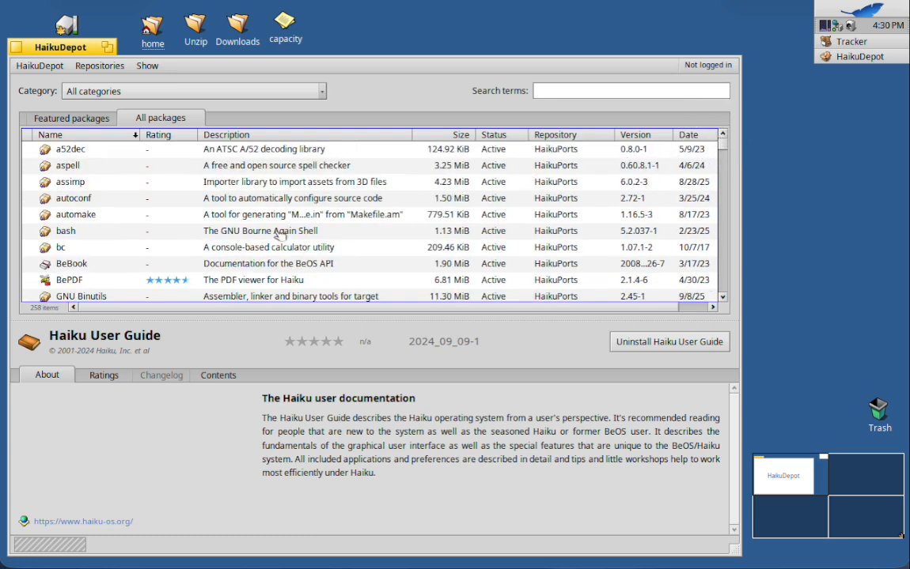
click(243, 282)
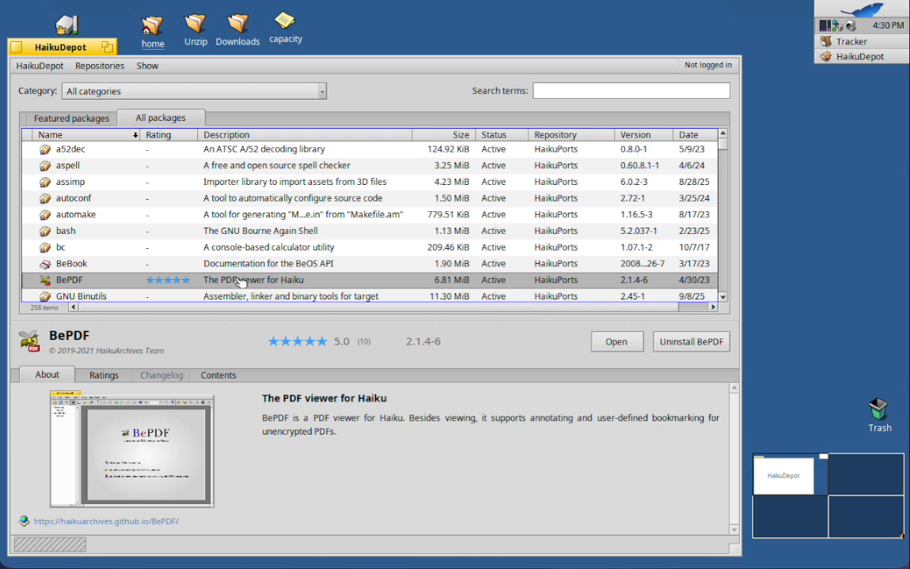
click(678, 342)
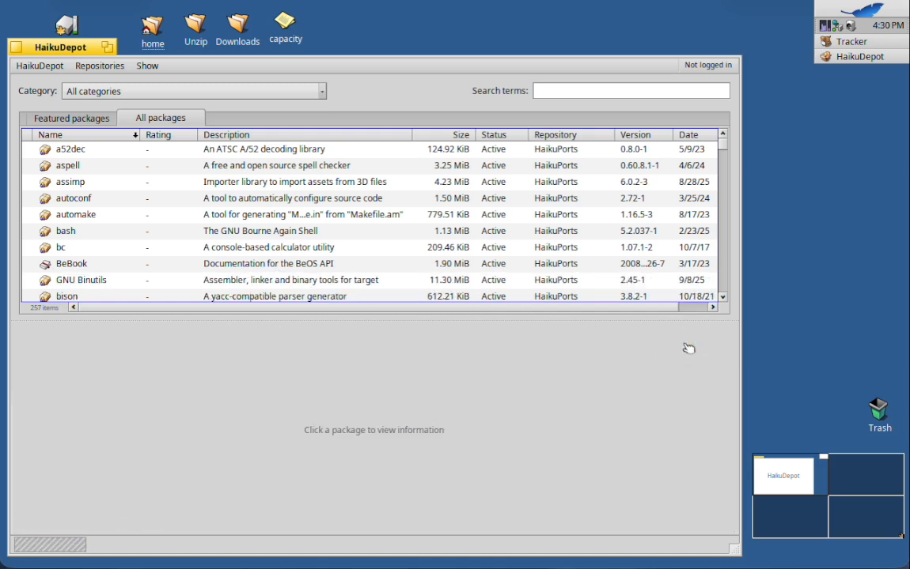
Look through the installed packages from a52dec down to the haiku system packages for other unneeded software.
click(723, 298)
click(724, 298)
click(724, 298)
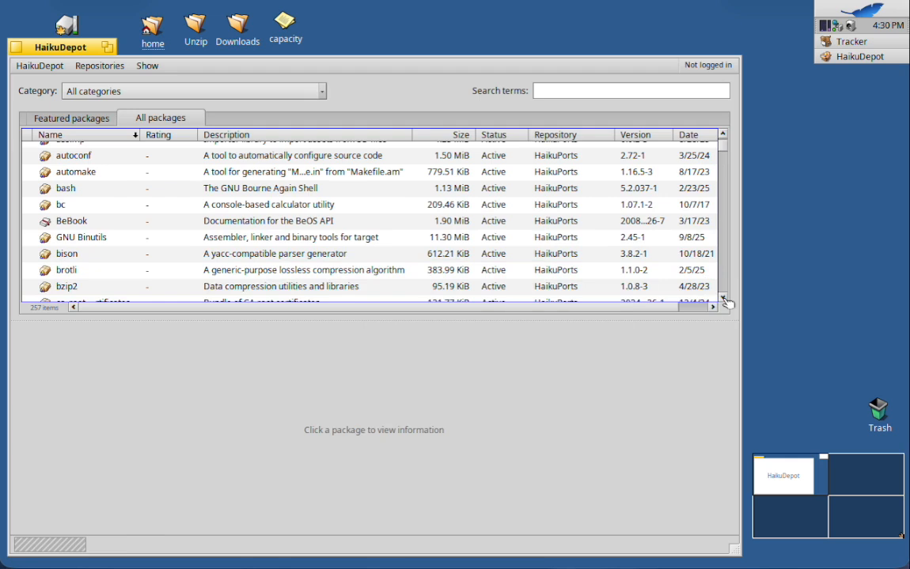
click(724, 299)
click(724, 299)
click(723, 299)
click(724, 299)
click(723, 299)
click(723, 299)
click(723, 299)
click(723, 299)
click(723, 299)
click(723, 299)
click(724, 299)
click(724, 299)
click(724, 299)
click(724, 299)
click(724, 299)
click(723, 299)
click(722, 299)
click(723, 299)
click(723, 299)
click(723, 299)
click(723, 299)
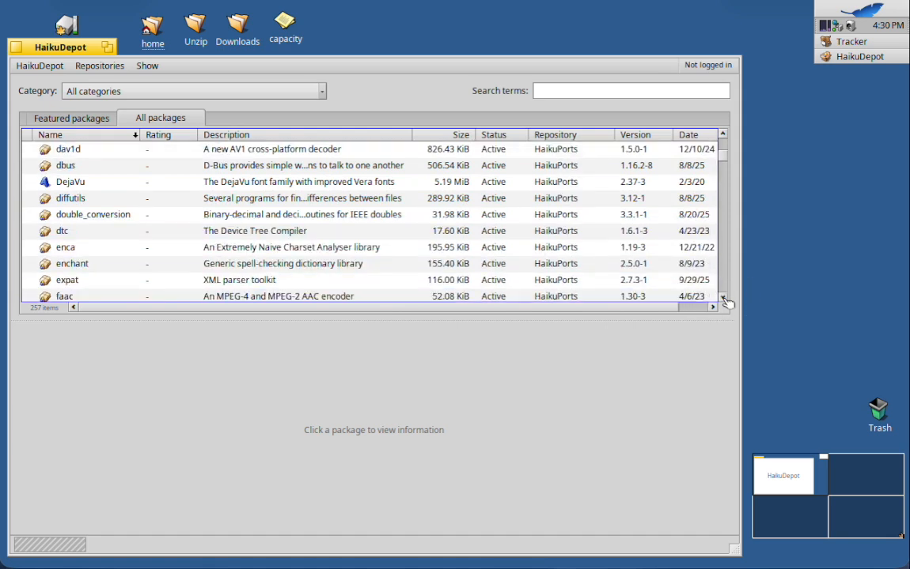
click(723, 299)
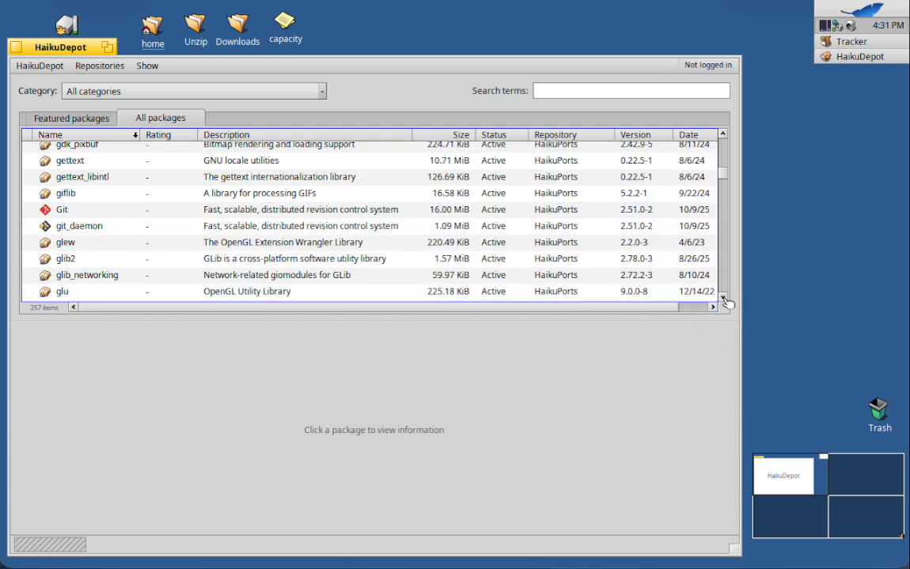
click(723, 300)
click(724, 300)
click(724, 300)
click(724, 299)
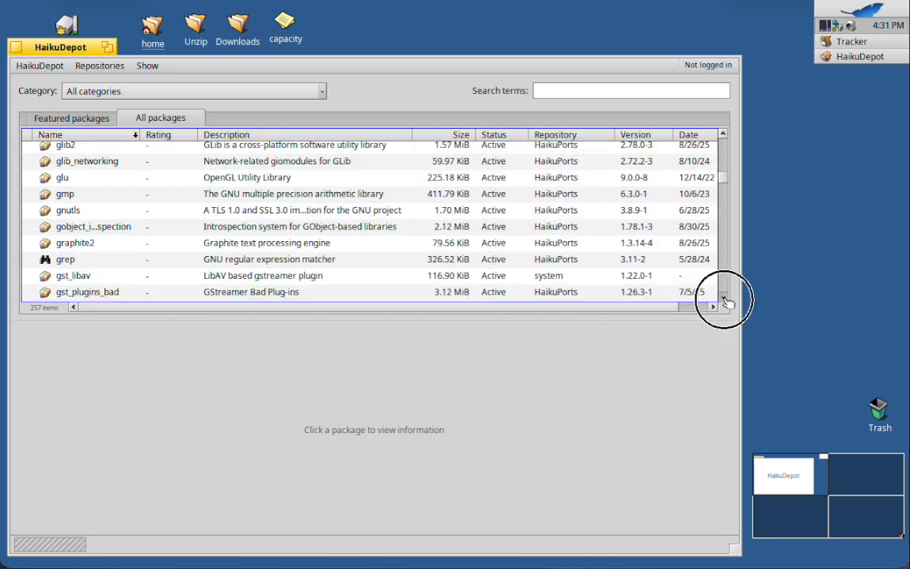
click(724, 299)
click(724, 300)
click(724, 300)
click(723, 300)
click(723, 300)
click(724, 300)
click(724, 299)
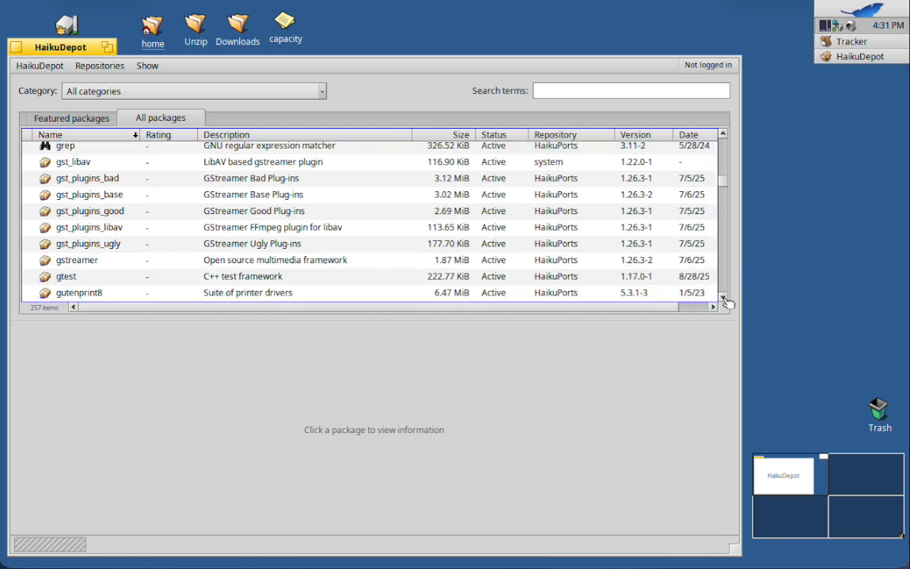
click(723, 300)
click(724, 299)
click(724, 300)
click(723, 300)
click(724, 299)
click(724, 299)
click(724, 299)
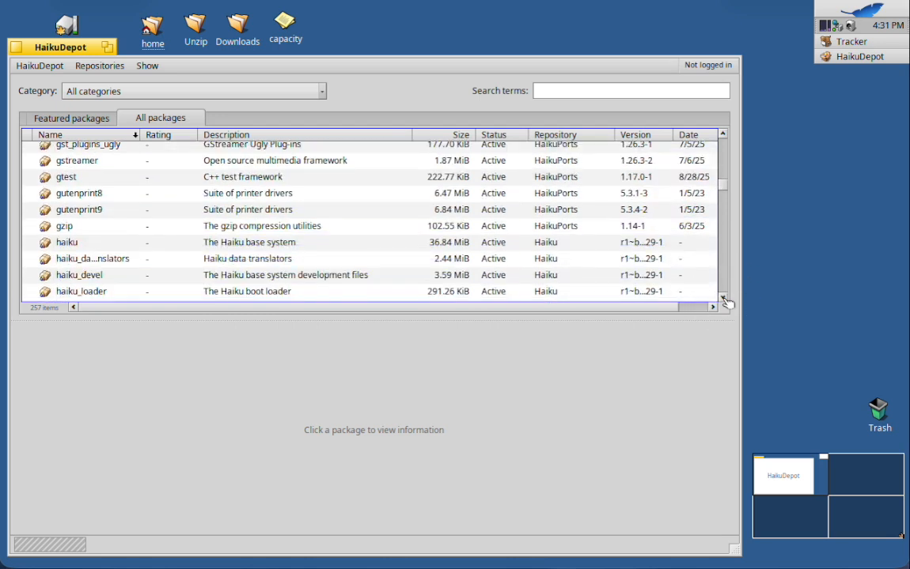
Return to the start of the package list and view the details of the aspell spell checker.
drag(725, 185, 710, 111)
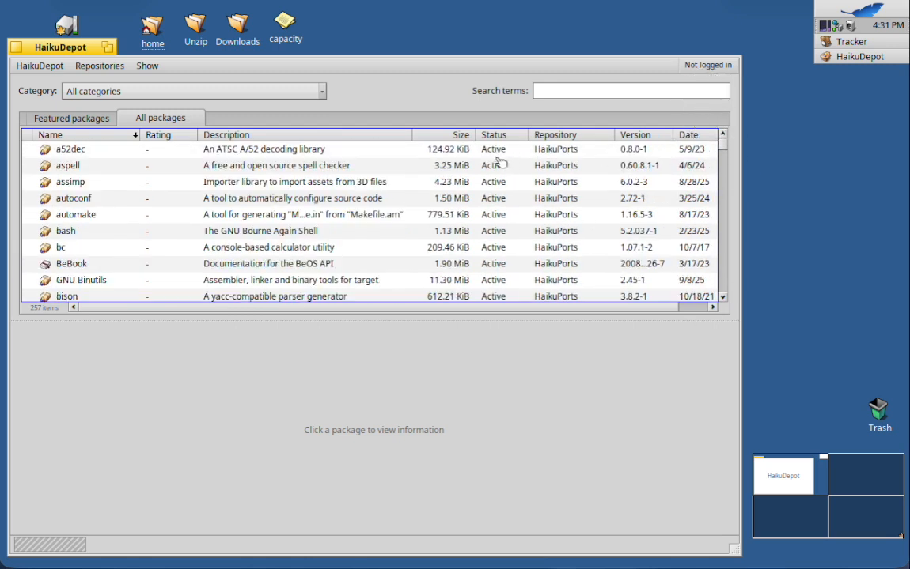
click(265, 166)
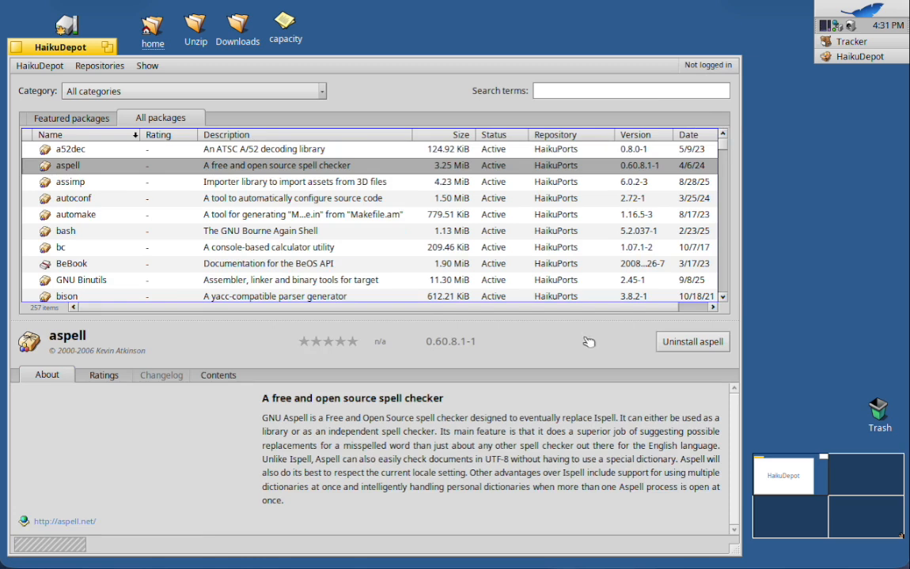
Try to uninstall the aspell package and cancel at the list of additional package changes.
click(693, 343)
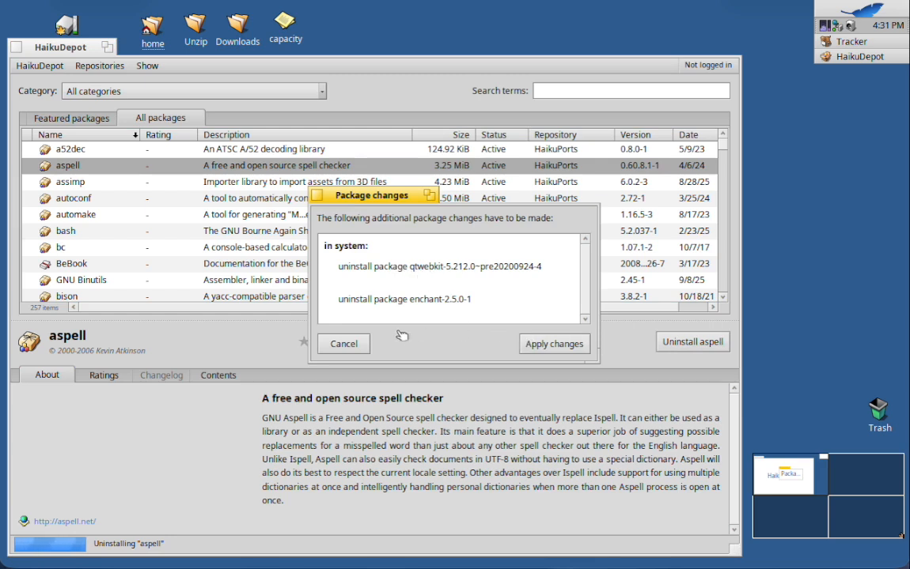
click(348, 344)
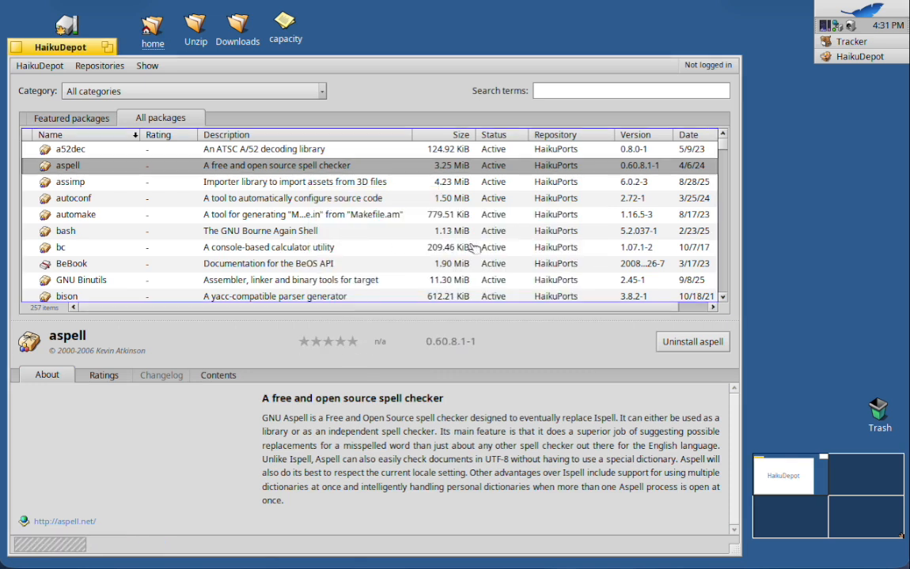
Find the BeBook documentation package in the list and uninstall it.
click(724, 298)
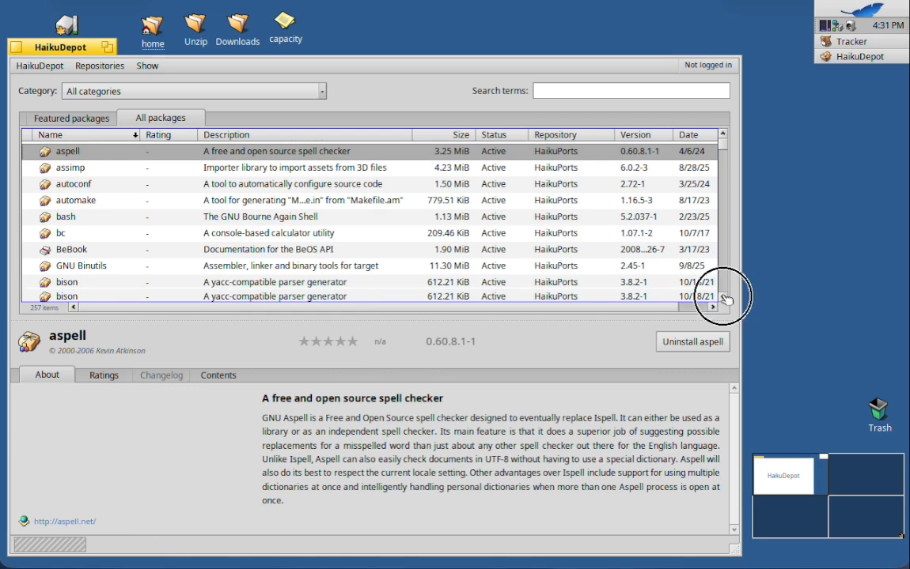
click(724, 298)
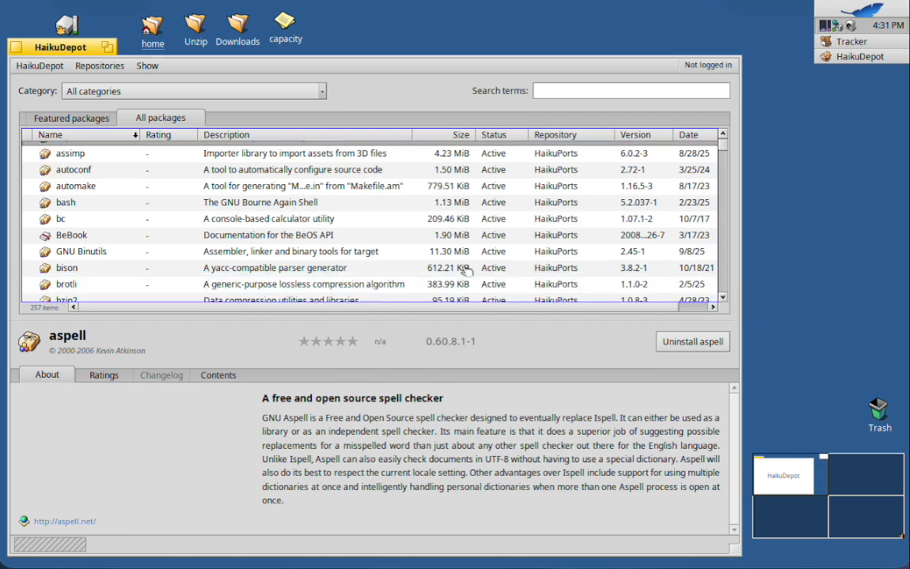
click(276, 241)
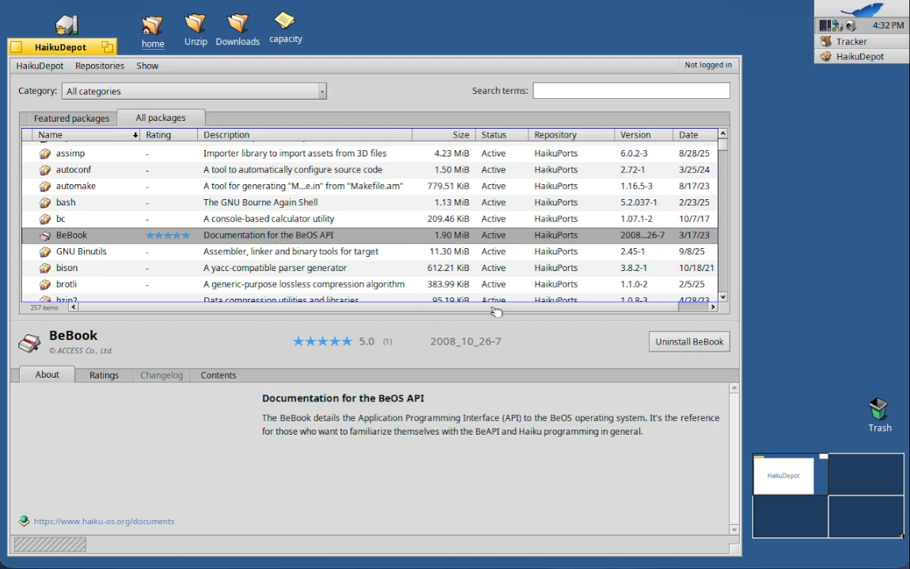
click(686, 343)
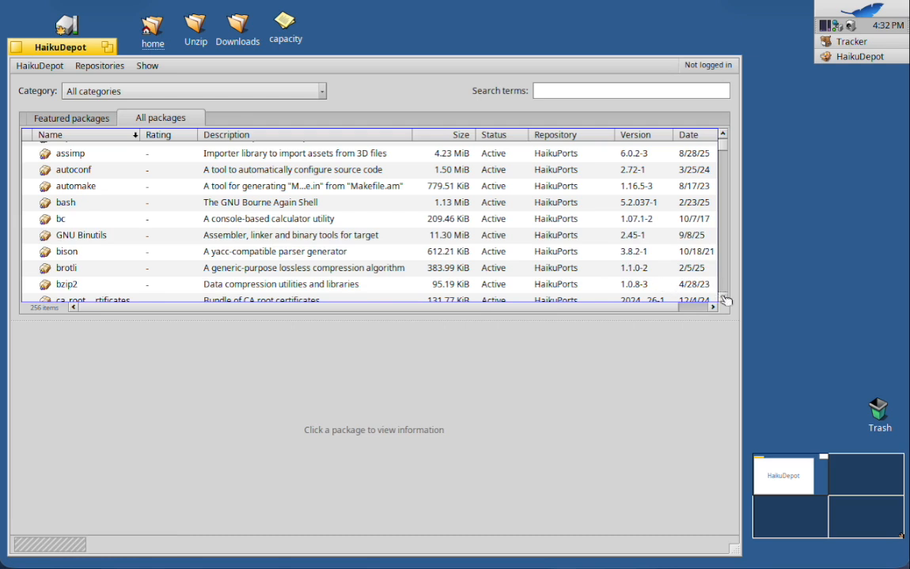
Try to uninstall the DejaVu font package and cancel the additional package changes.
drag(725, 299, 726, 299)
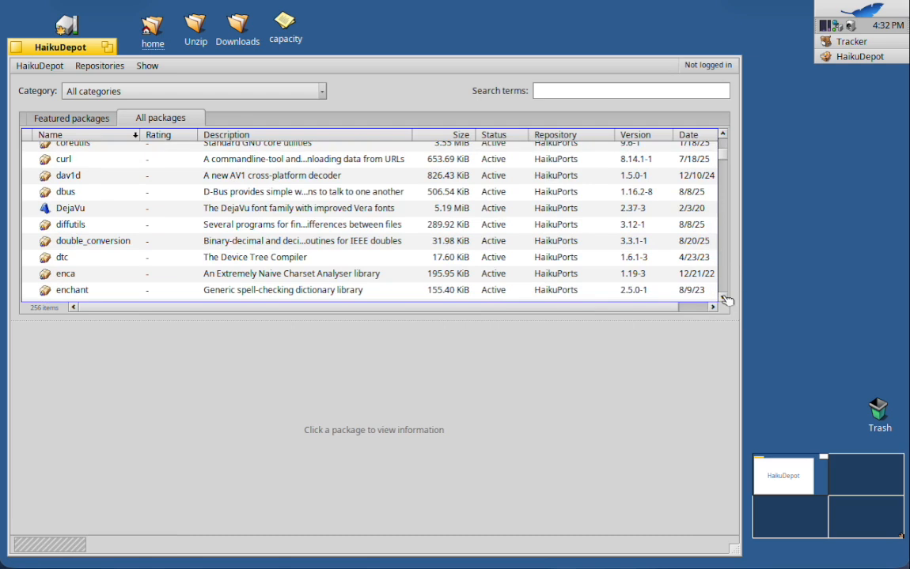
click(281, 209)
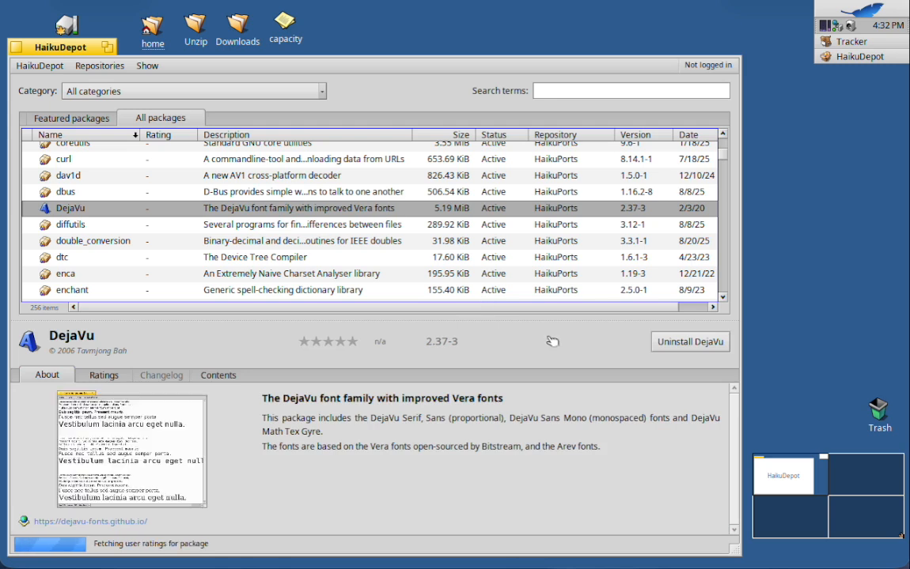
click(676, 344)
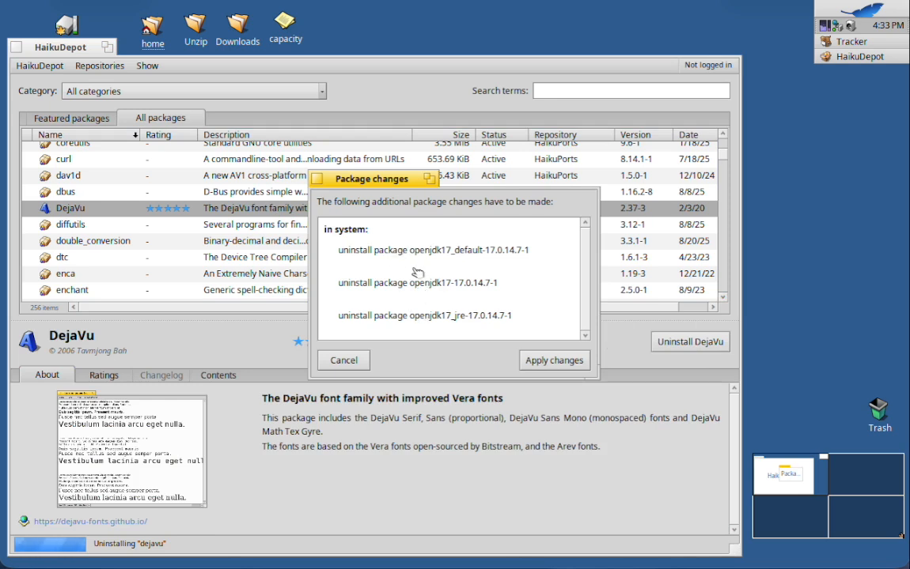
click(352, 362)
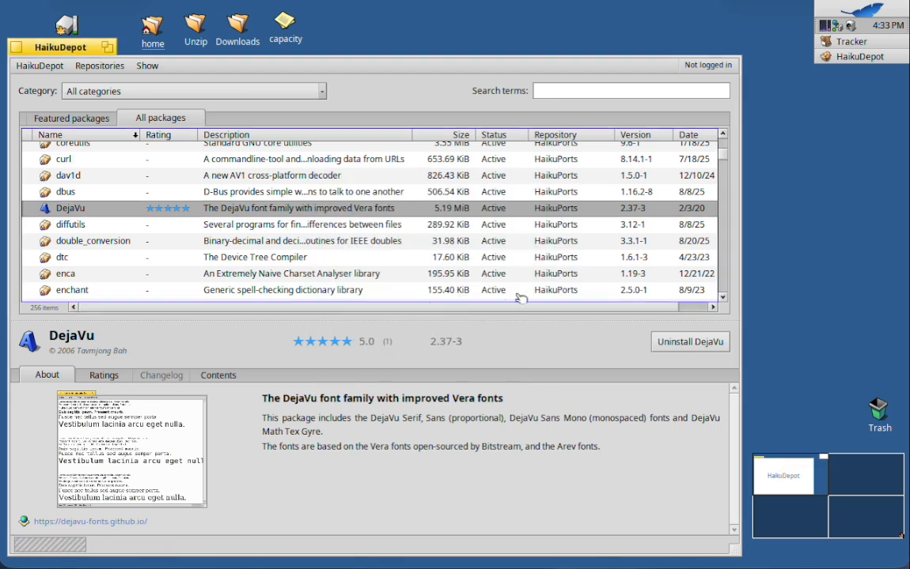
Find the Git package and uninstall it, accepting the additional removal of git_daemon.
click(723, 298)
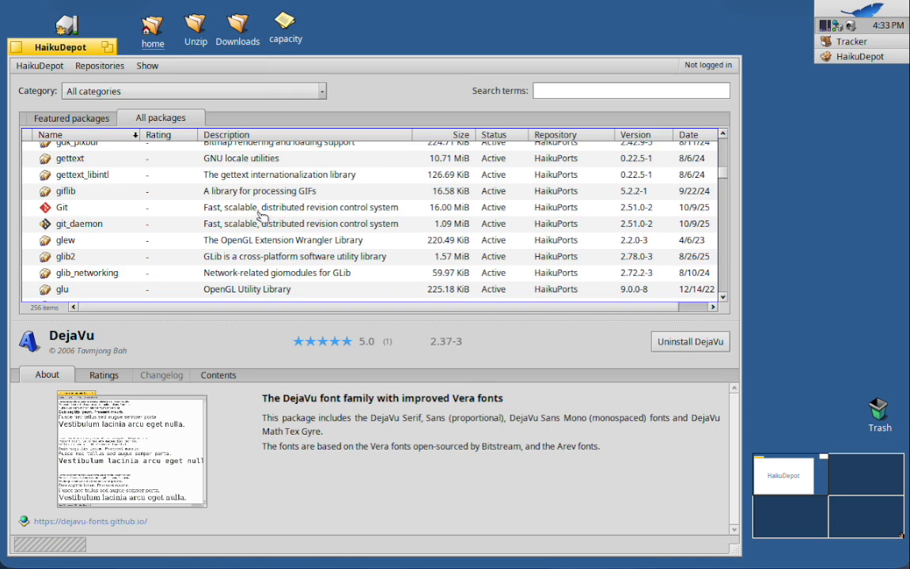
click(259, 210)
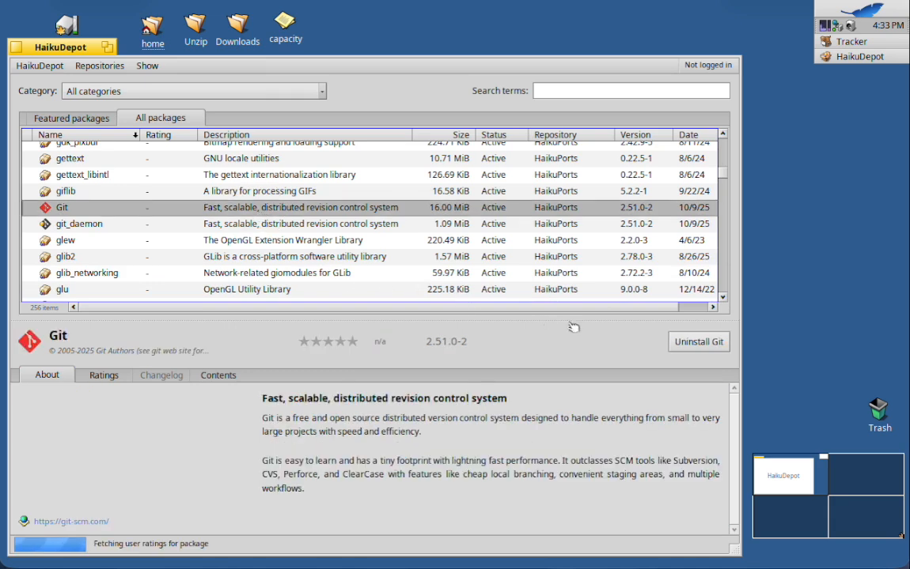
click(700, 343)
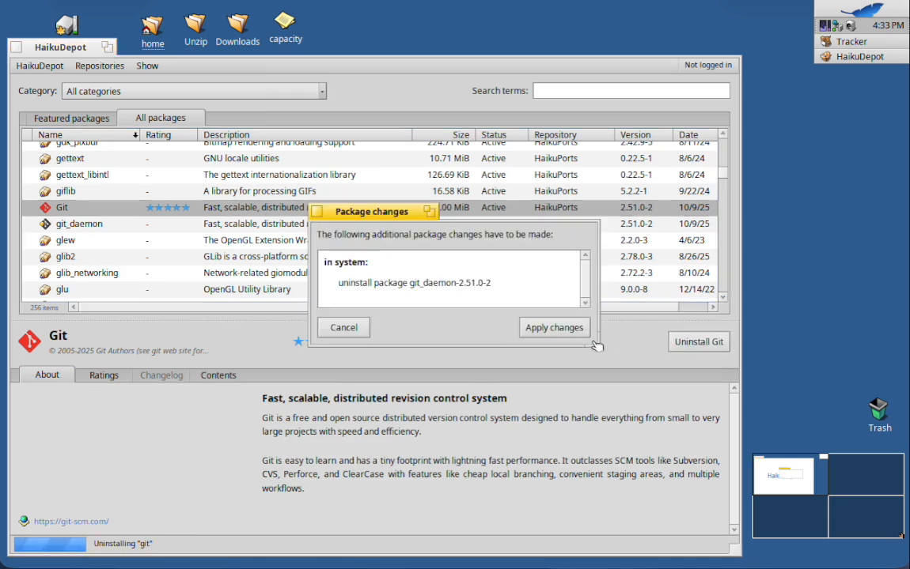
click(554, 329)
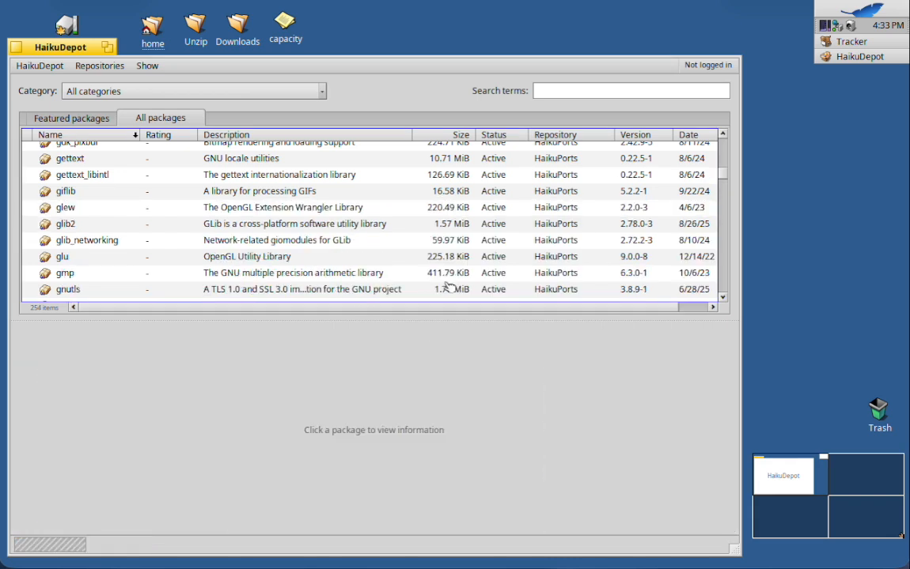
Find the haiku_devel package in the list and view its details.
click(722, 298)
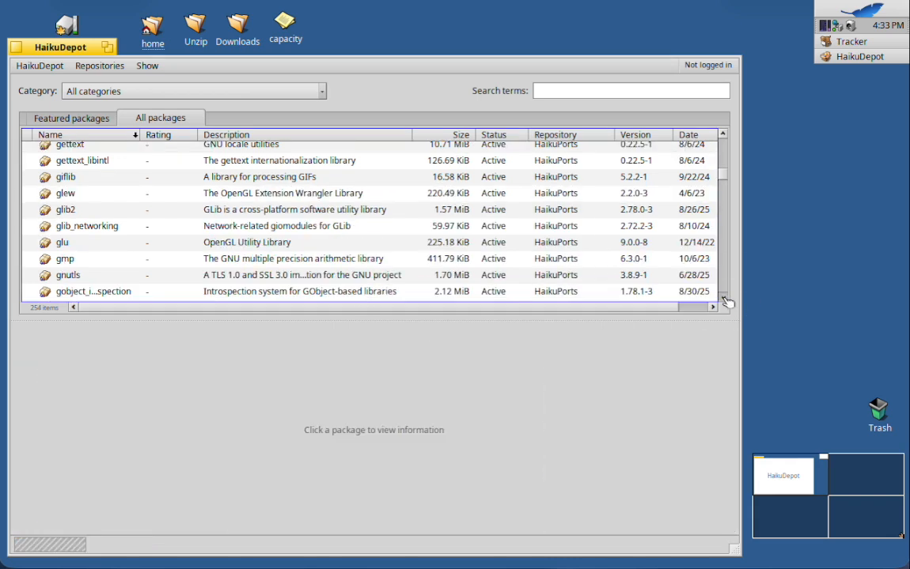
drag(726, 301, 726, 301)
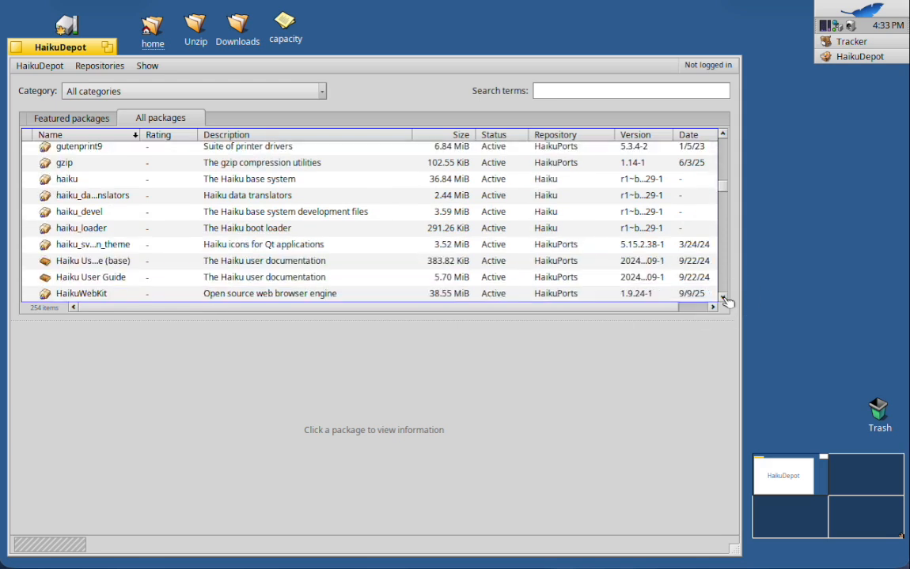
click(104, 211)
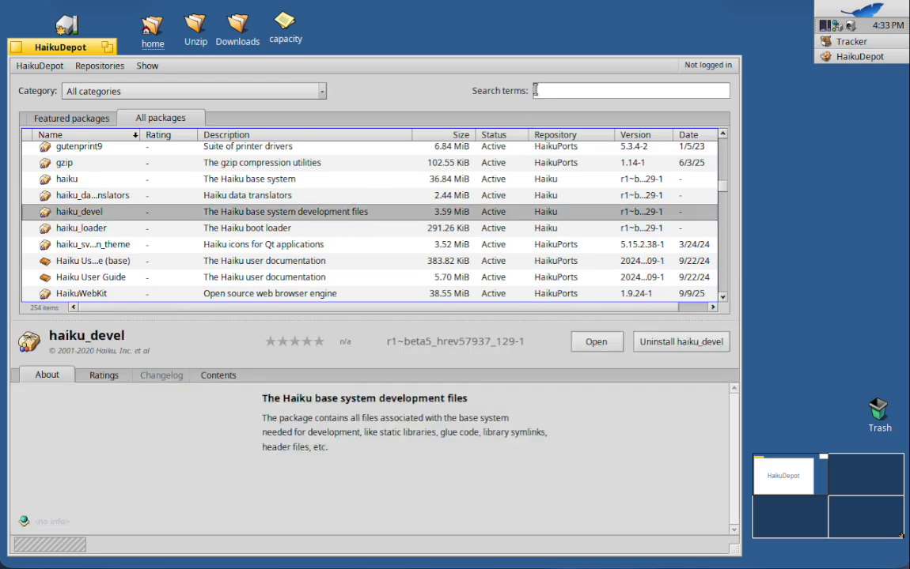
Search the installed packages for "_devel", check the display filter options, and clear the search.
click(537, 90)
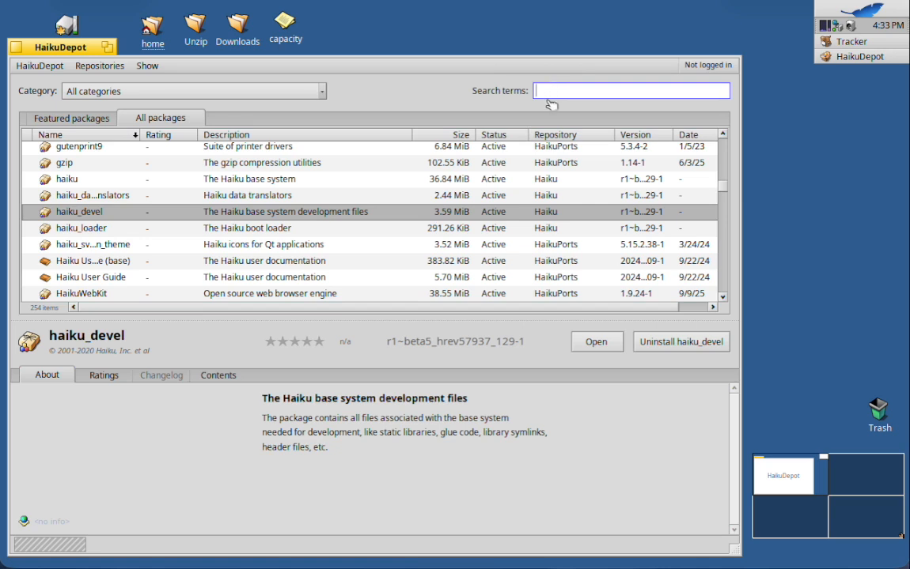
text(_devel)
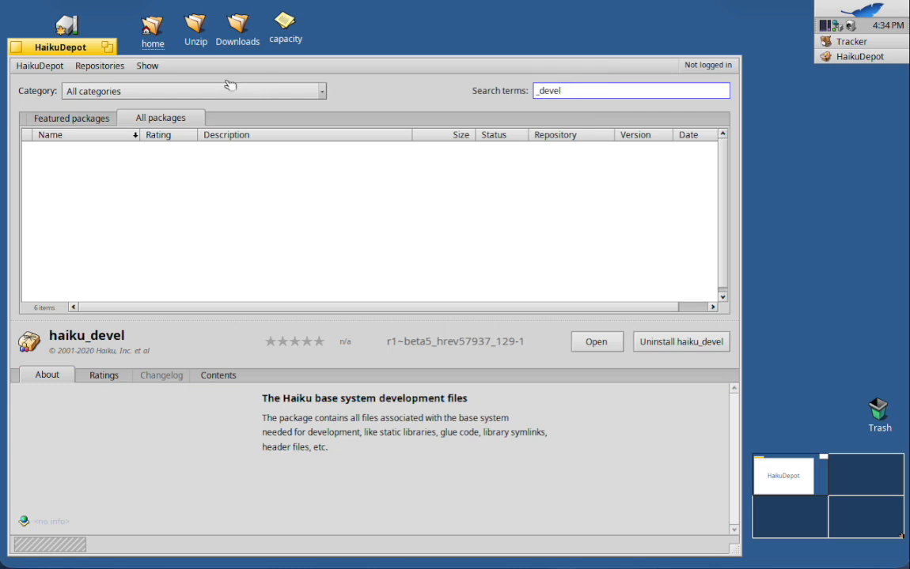
click(147, 67)
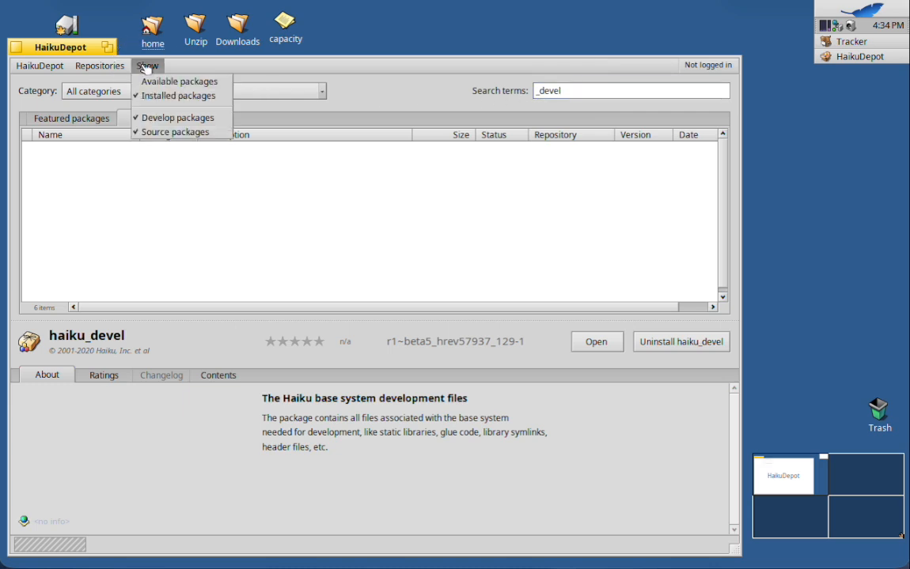
click(565, 89)
drag(564, 88, 495, 85)
key(Left)
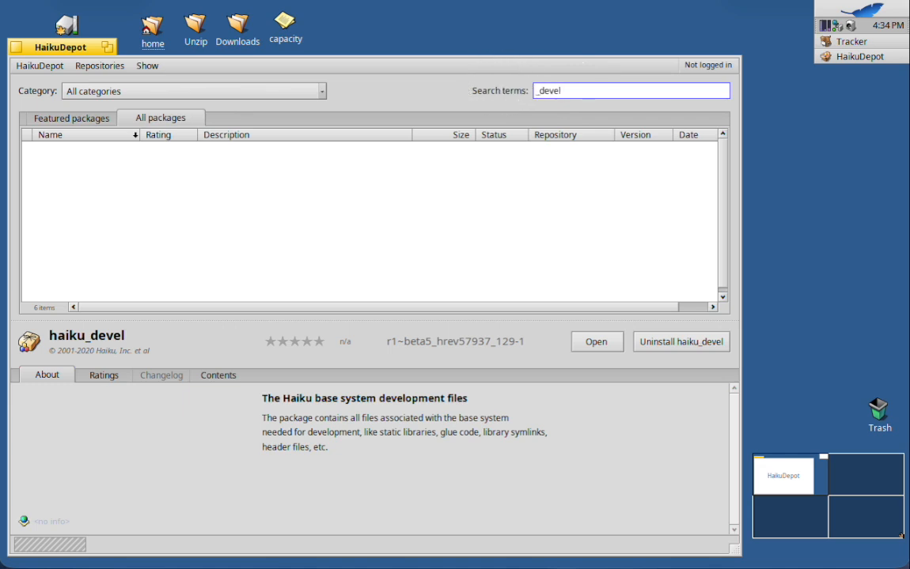
key(BackSpace)
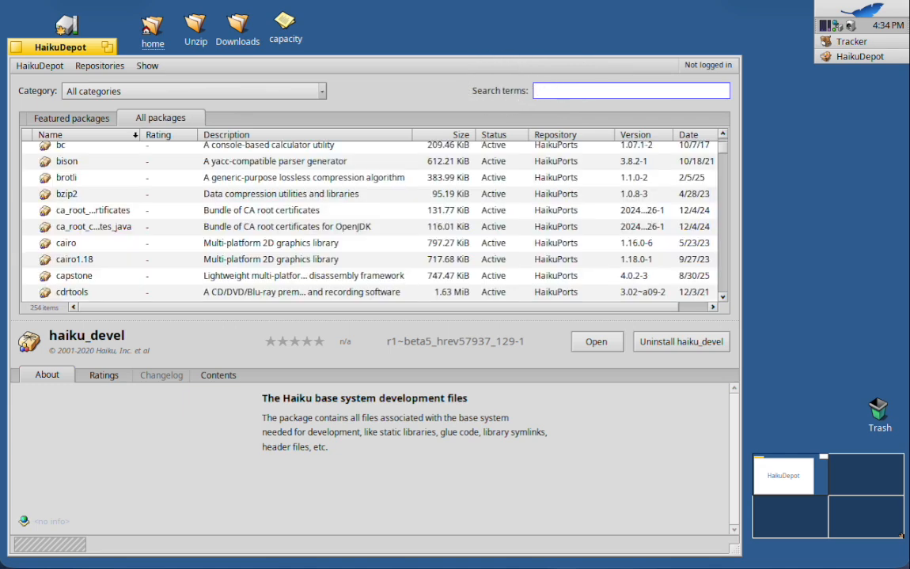
Turn off the display of source packages and switch the installed packages filter off and back on.
click(158, 68)
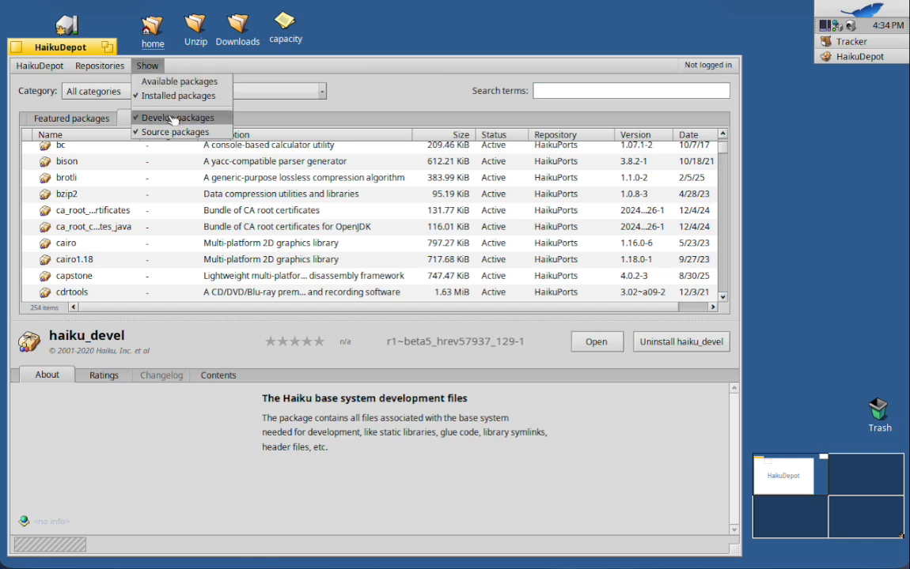
click(152, 95)
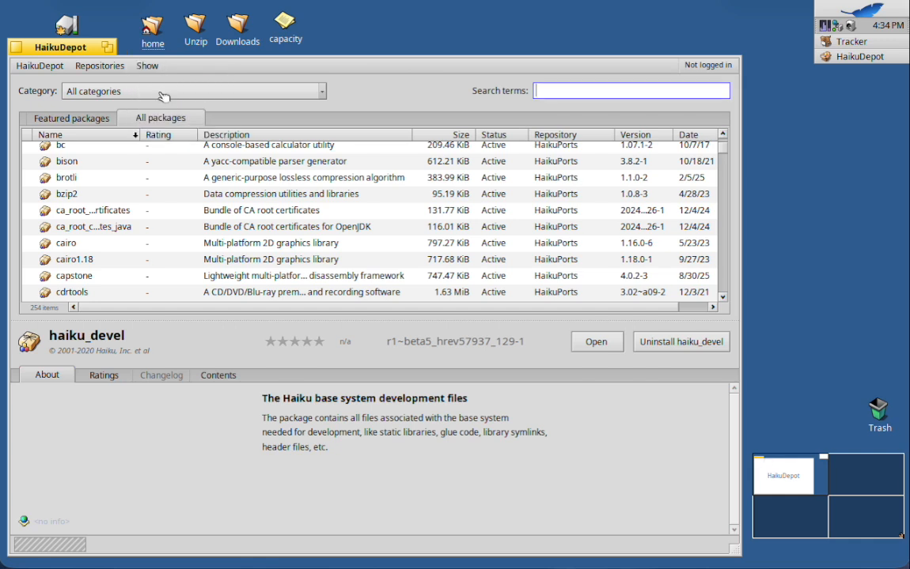
click(152, 69)
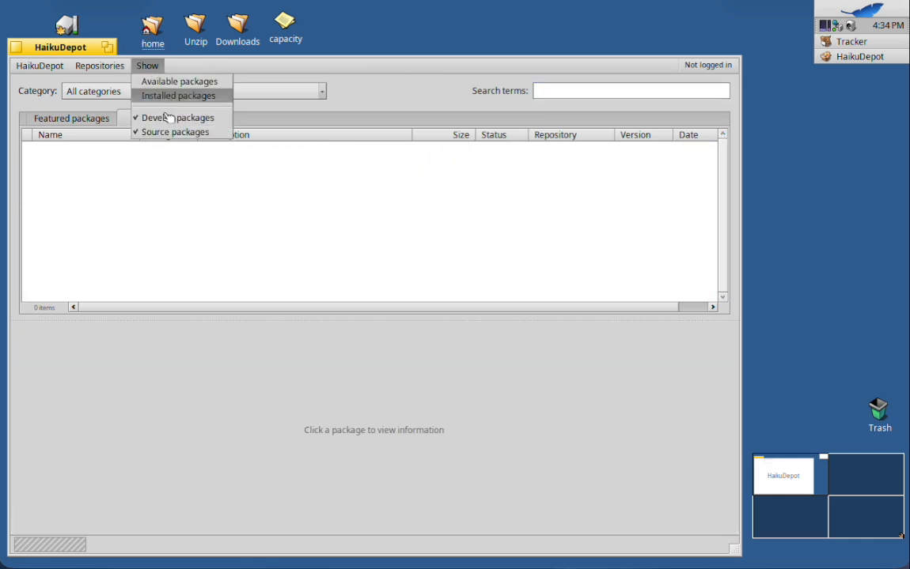
click(172, 133)
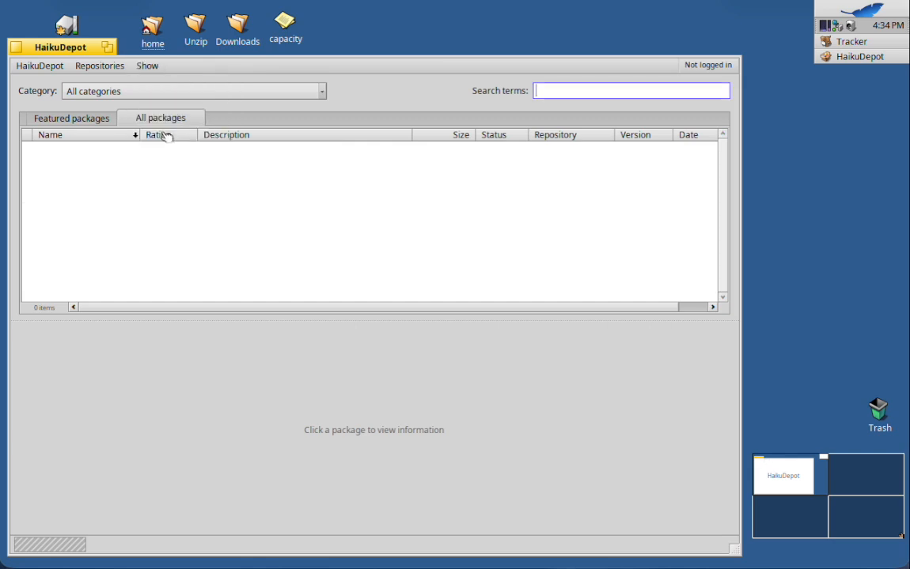
click(148, 66)
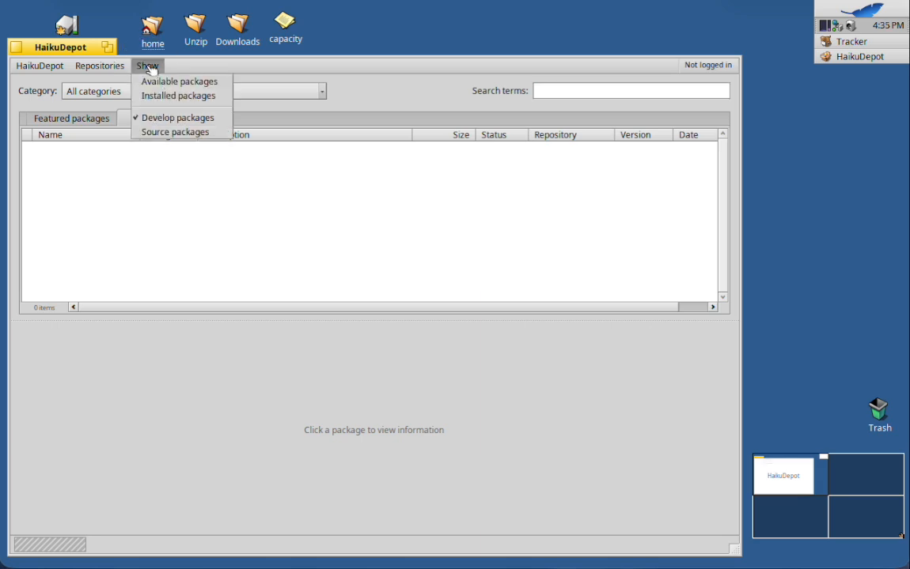
click(162, 96)
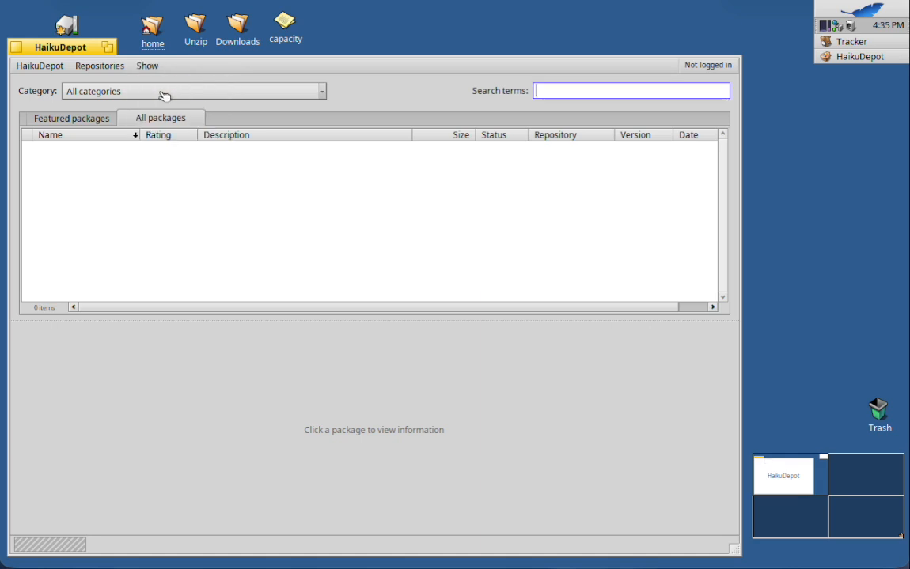
key(ctrl)
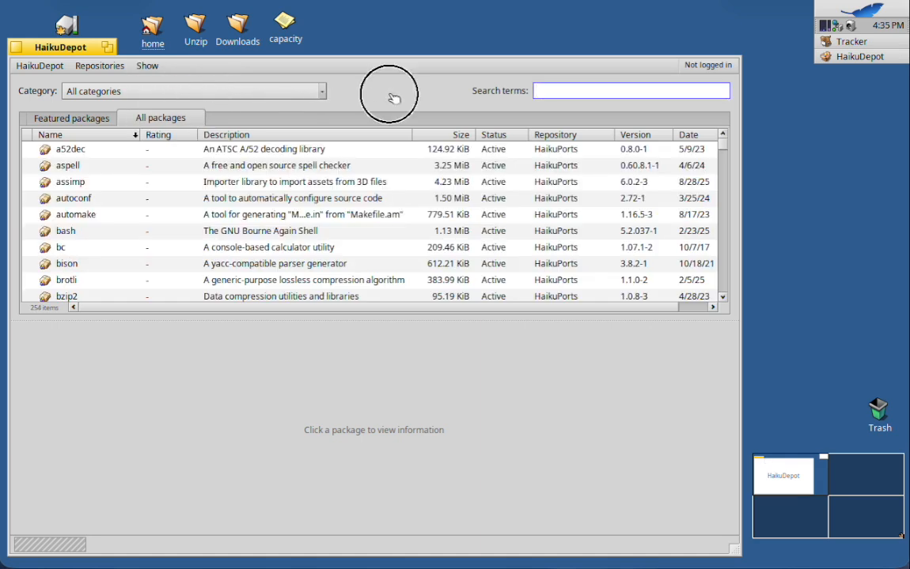
Open a Terminal from the desktop, try "pkgman uninstall *_devel*.hpkg", close the Terminal and return to the HaikuDepot package list.
right_click(379, 21)
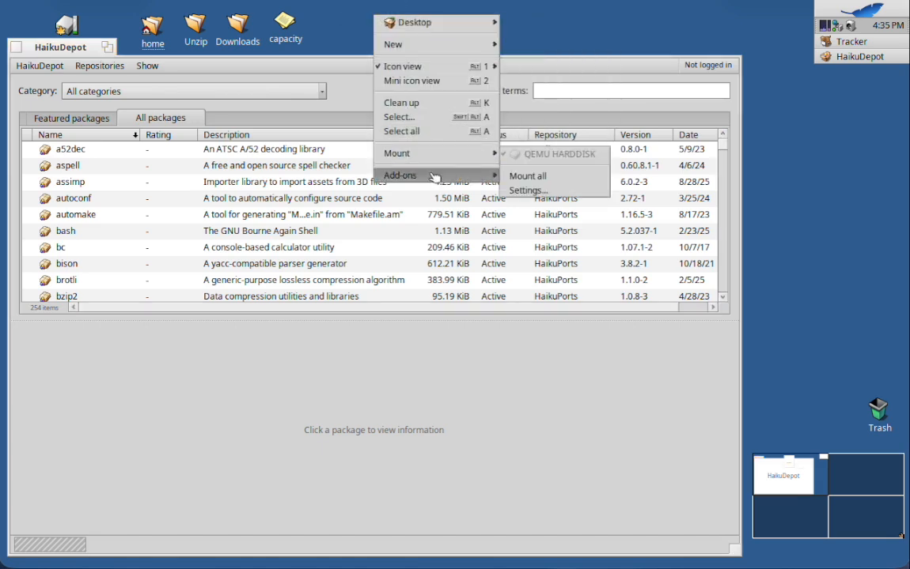
mouse_move(434, 176)
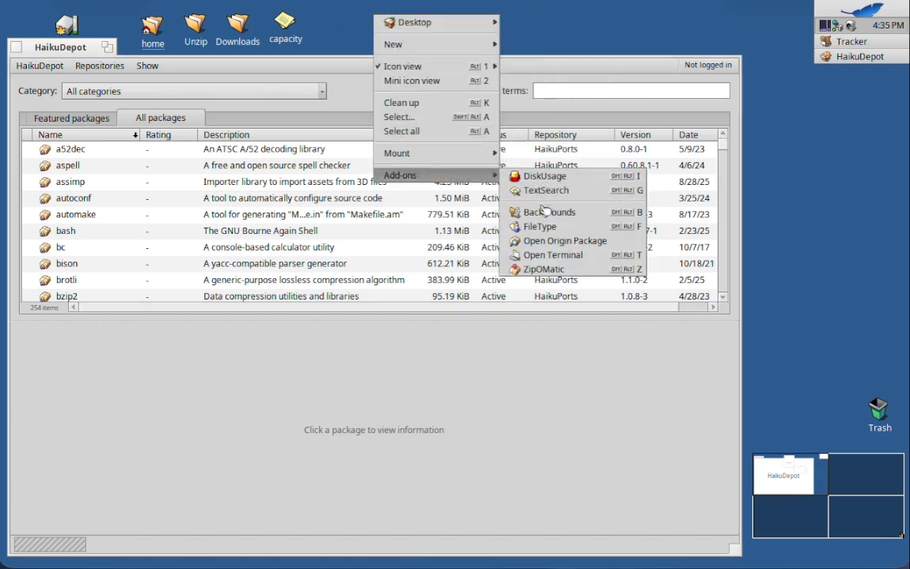
click(549, 255)
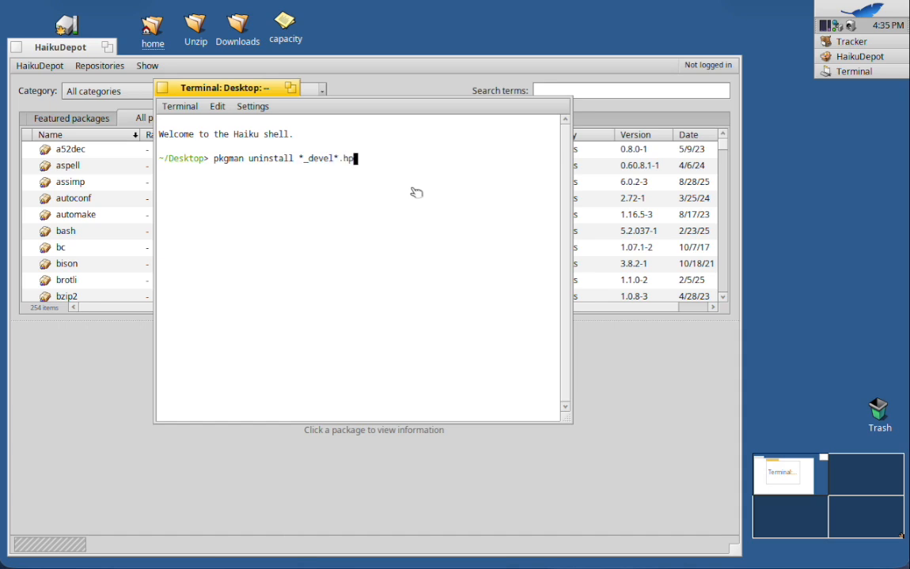
key(Return)
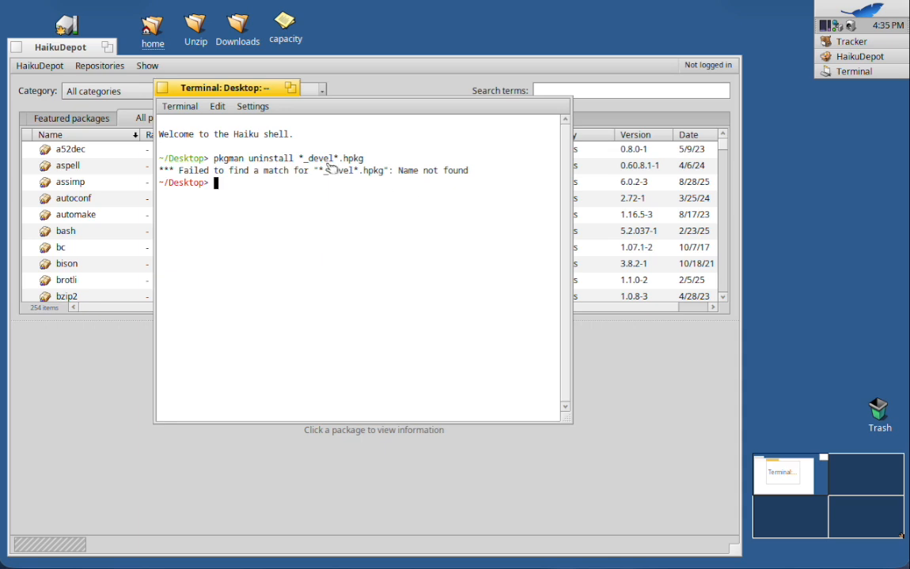
click(162, 89)
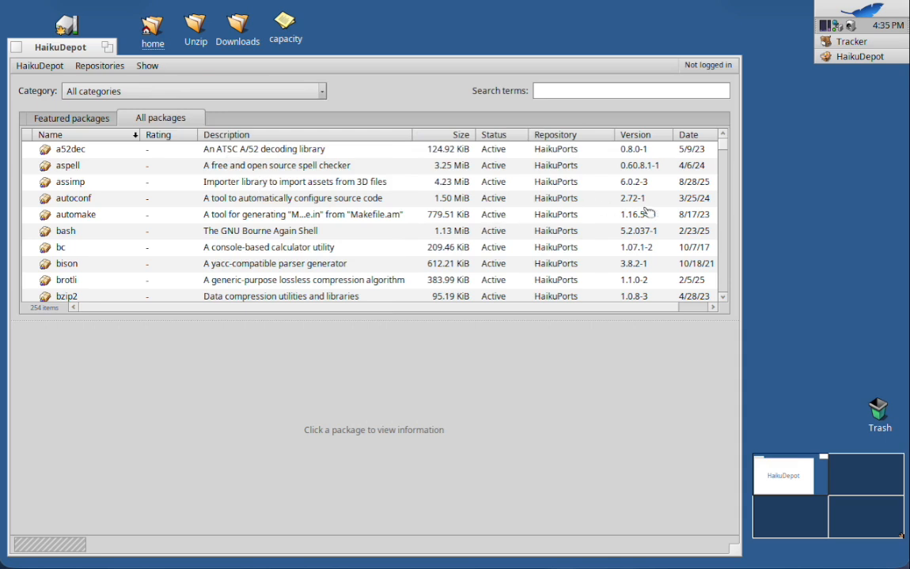
drag(724, 148, 715, 116)
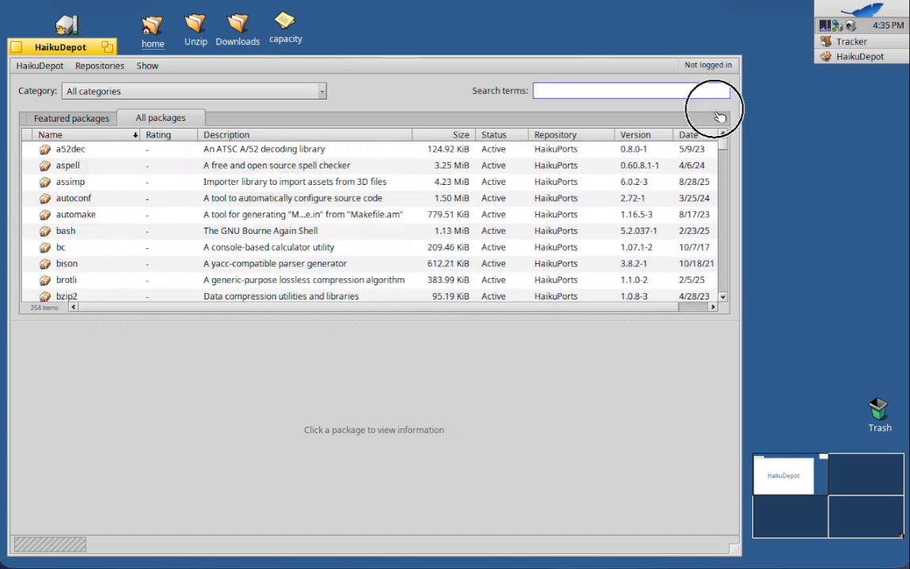
Uninstall the programmer's editor Pe from the featured packages.
click(83, 118)
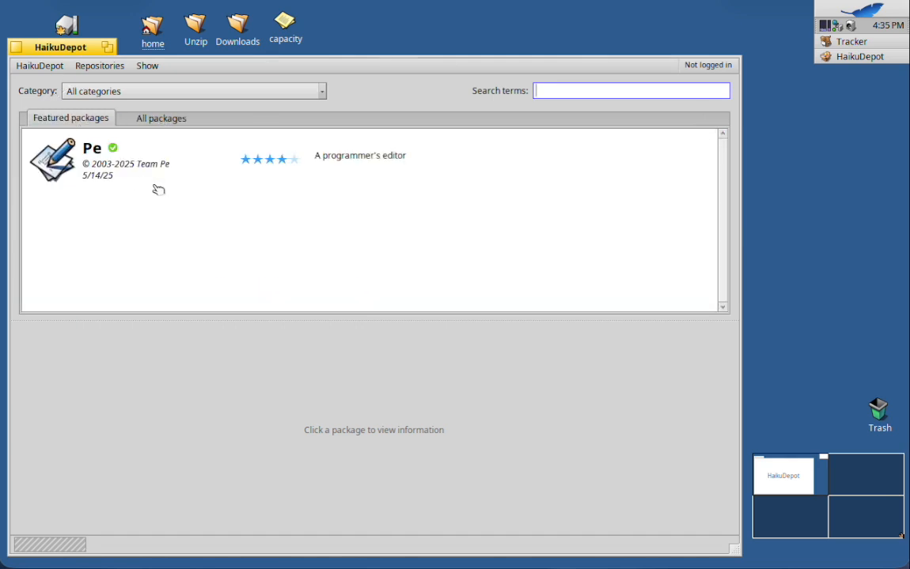
click(87, 154)
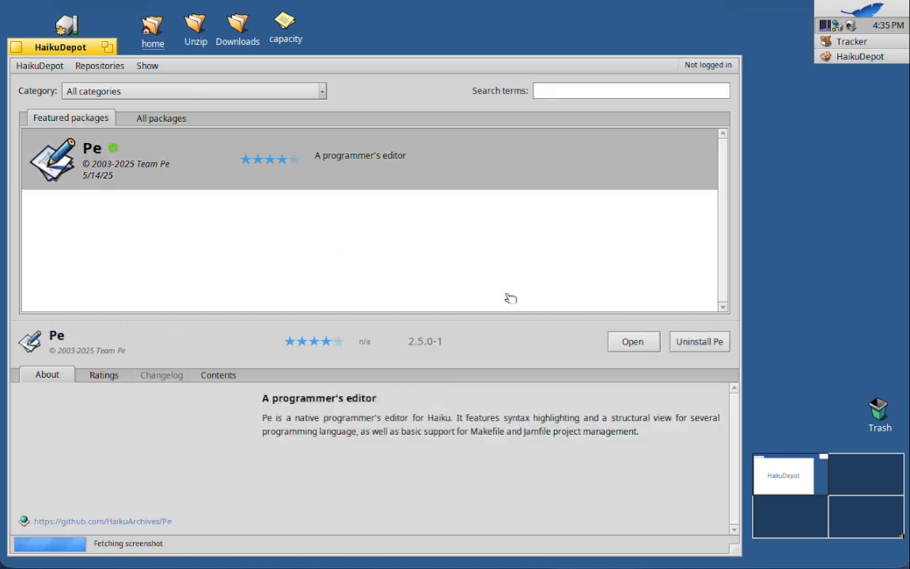
click(699, 343)
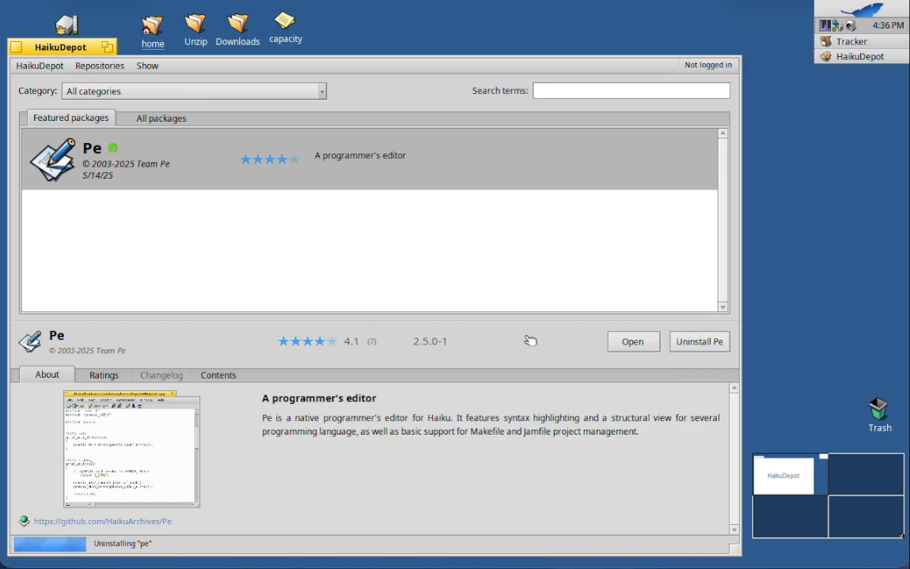
Find Perl among all packages and uninstall it, accepting removal of its dependent packages such as automake, autoconf and texinfo.
click(163, 120)
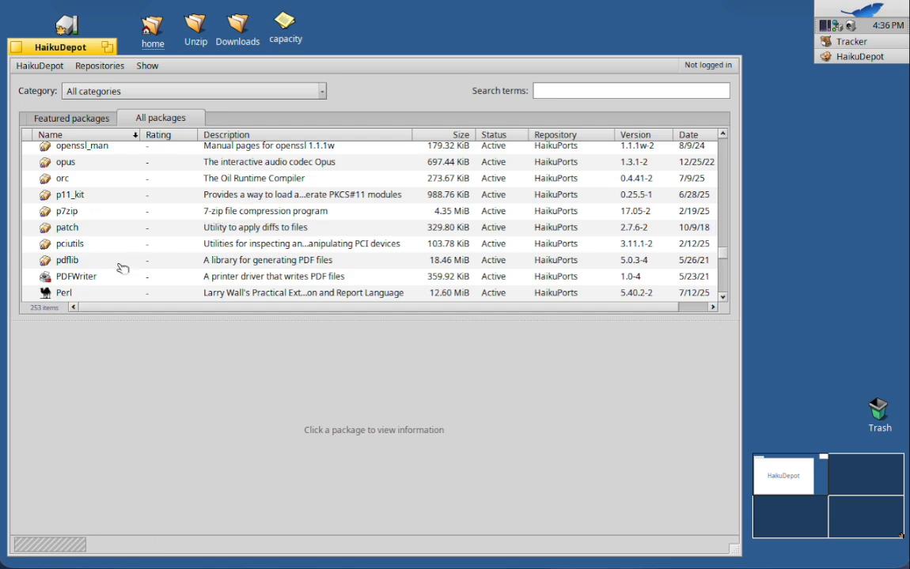
click(82, 294)
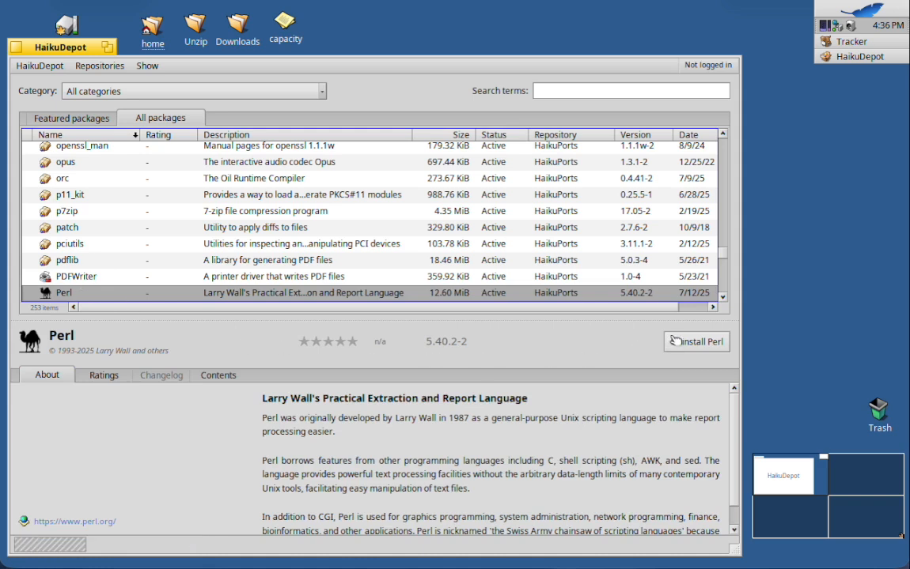
click(707, 342)
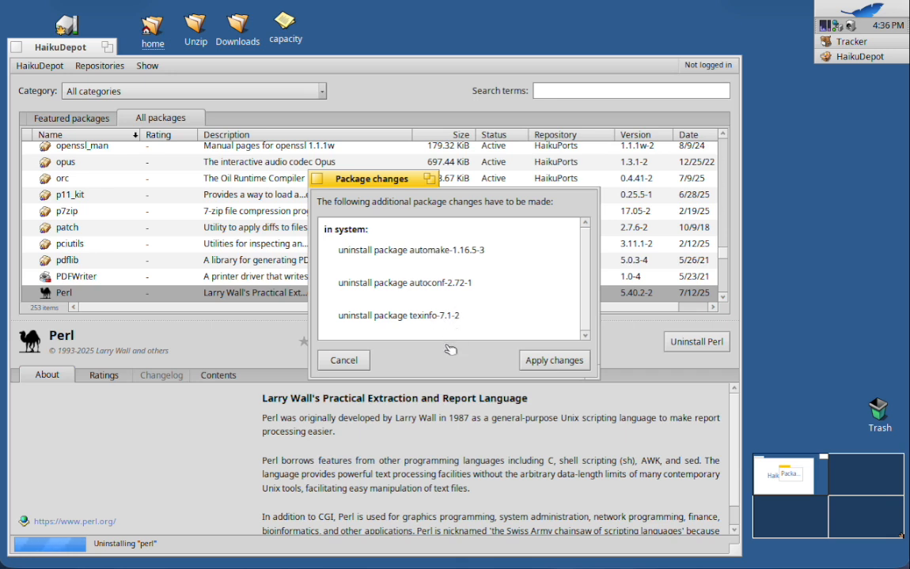
click(553, 361)
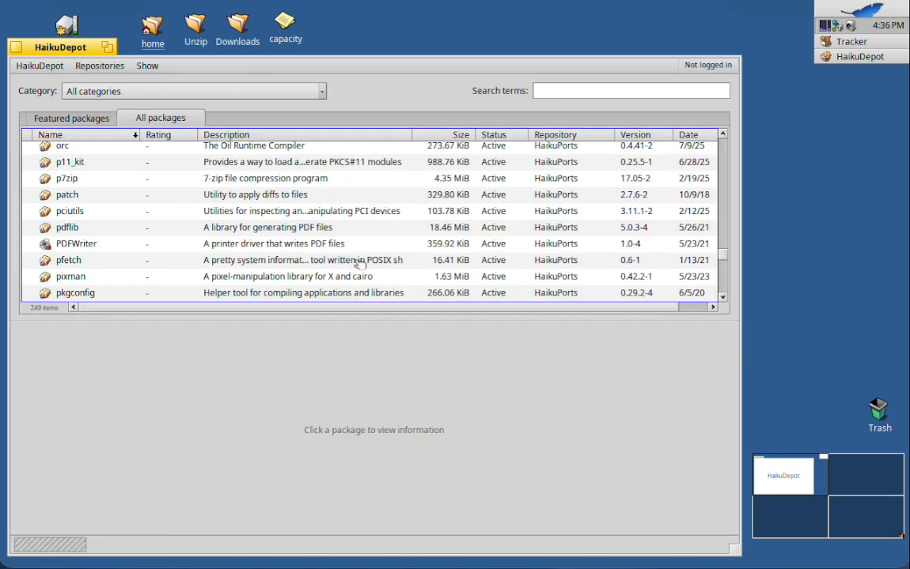
Sort the package list by size, largest first, and uninstall openjdk17 with its dependent openjdk17_default, as well as openjdk17_jre.
drag(725, 255, 722, 139)
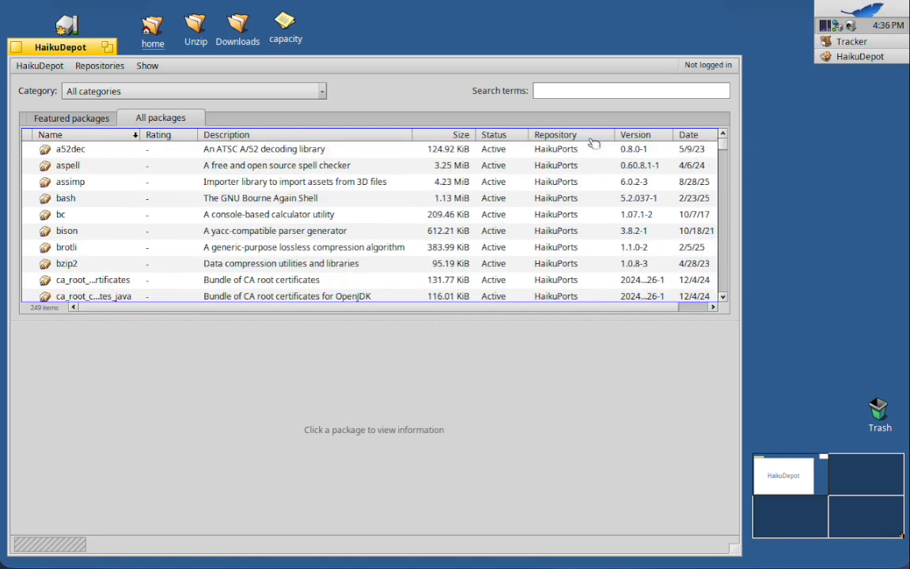
click(453, 135)
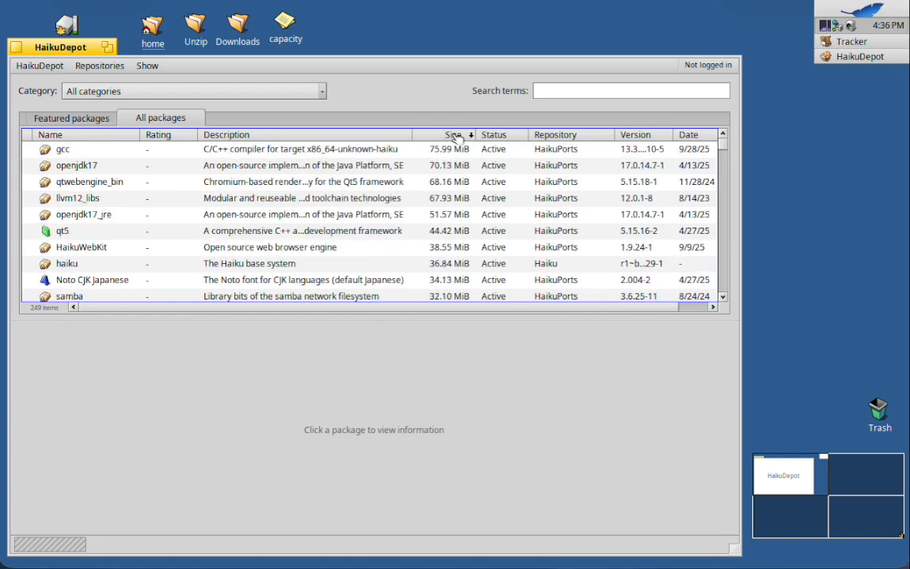
click(227, 172)
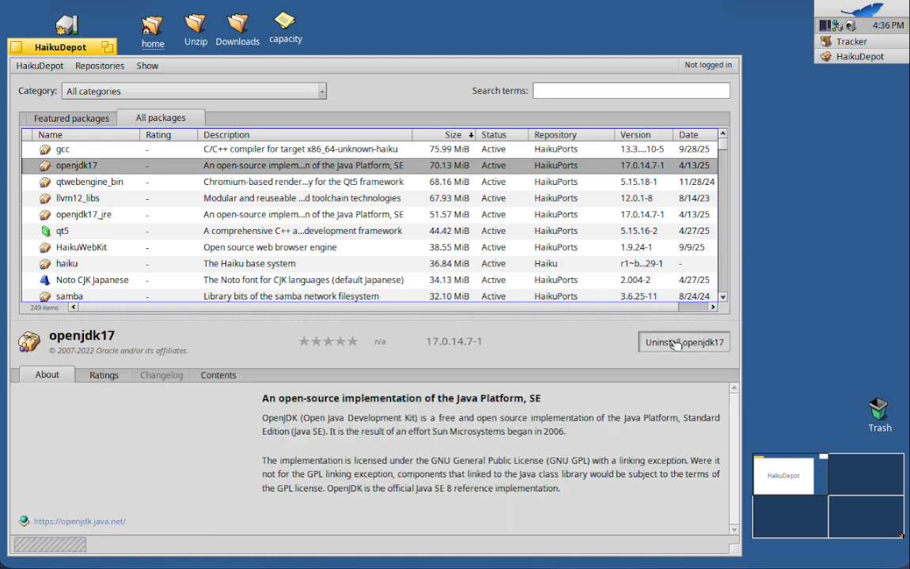
click(677, 343)
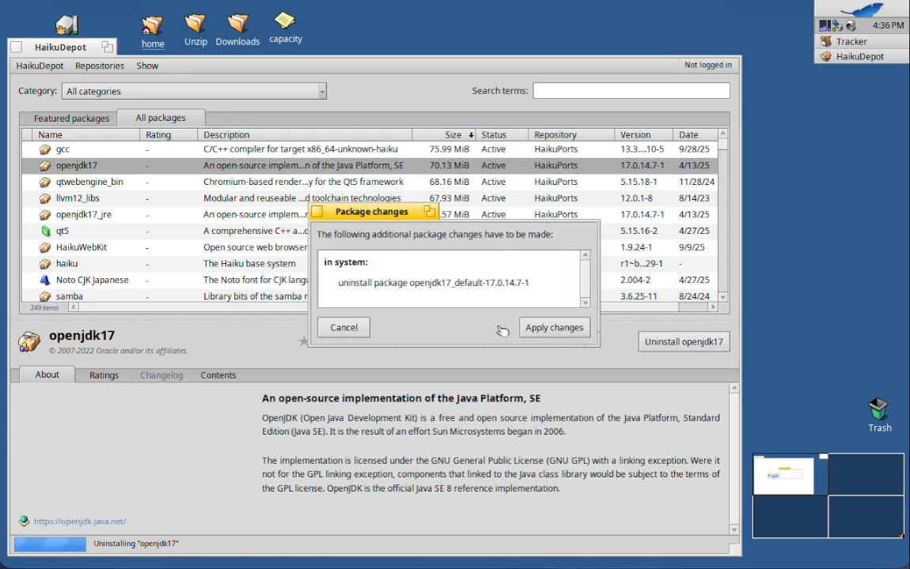
click(544, 327)
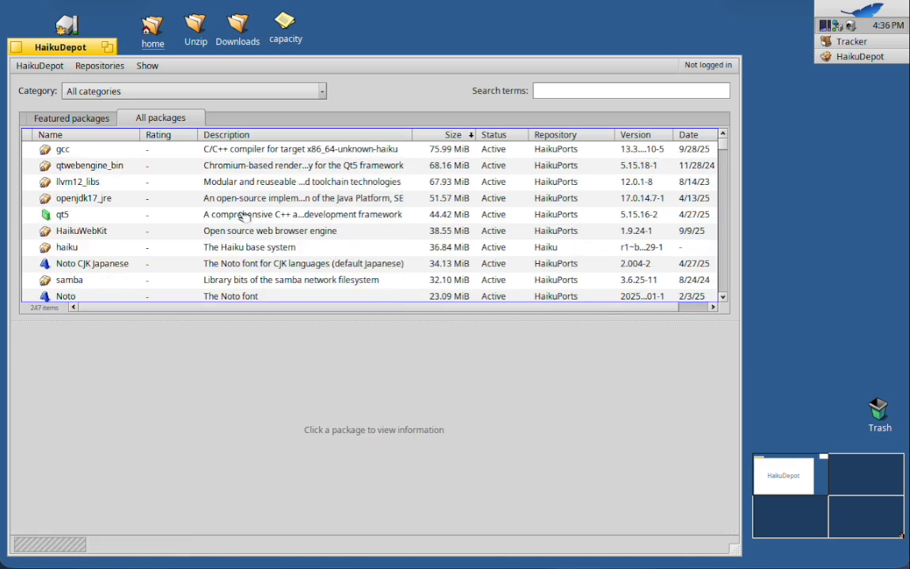
click(242, 201)
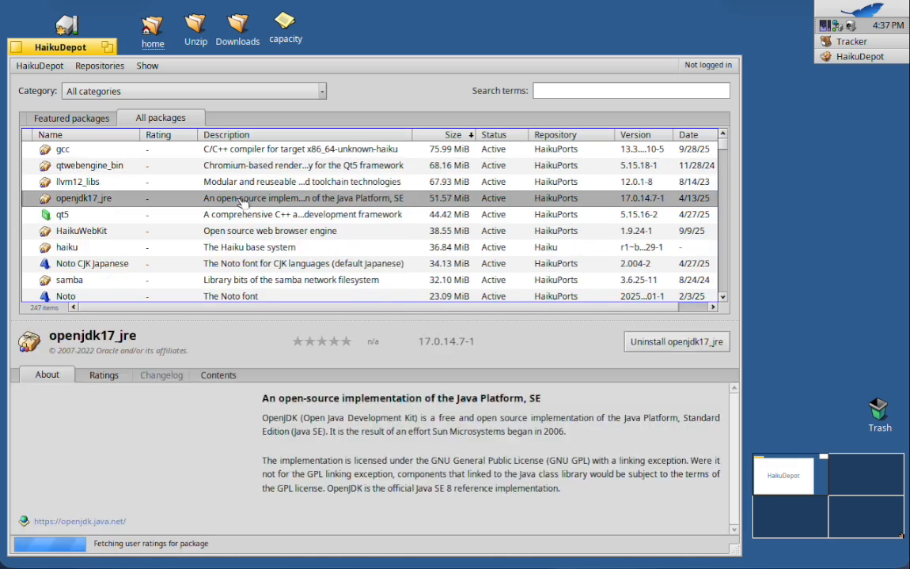
click(660, 341)
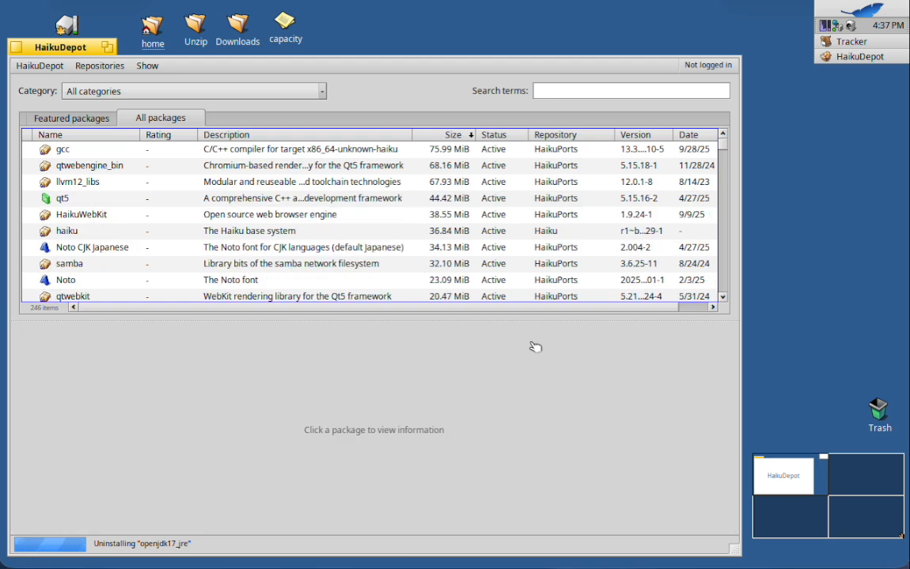
Uninstall the qt5 package and accept removal of its dependent packages, including qtwebengine_bin and qtwebkit.
click(295, 203)
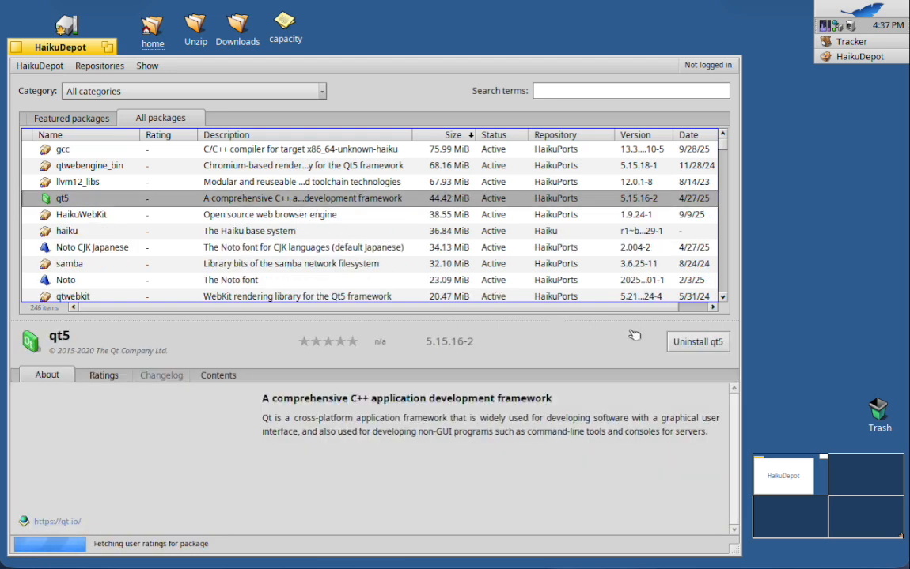
click(693, 342)
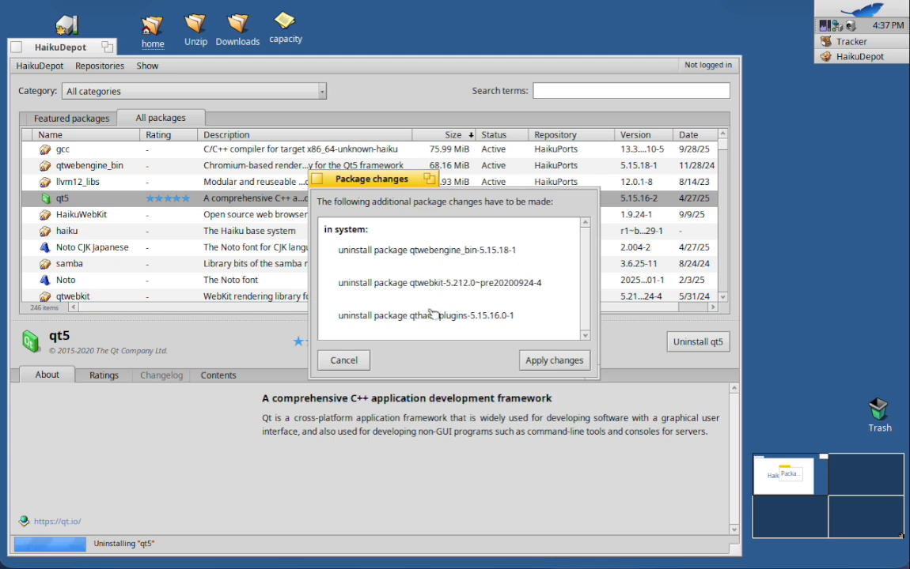
click(553, 362)
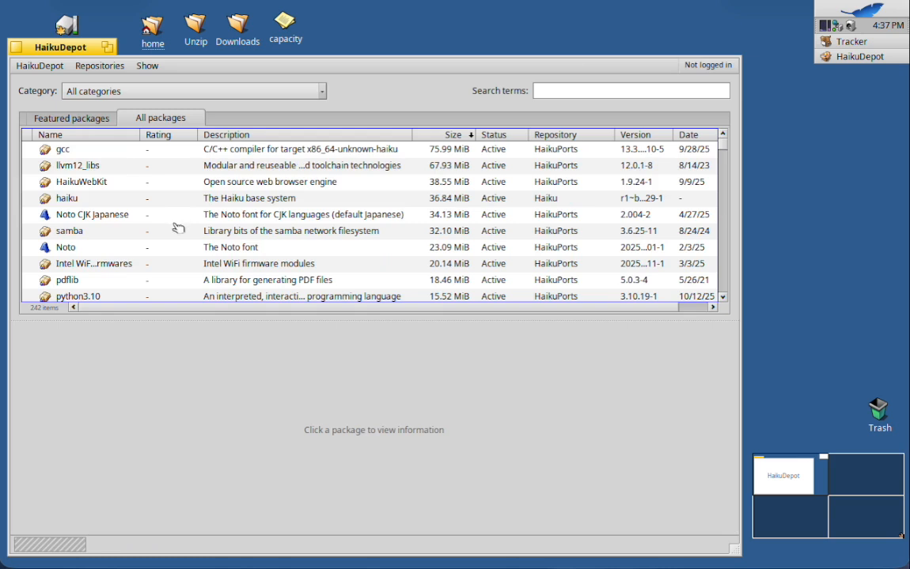
Uninstall the python3.10 package and accept removal of the dependent sustituye package.
click(722, 297)
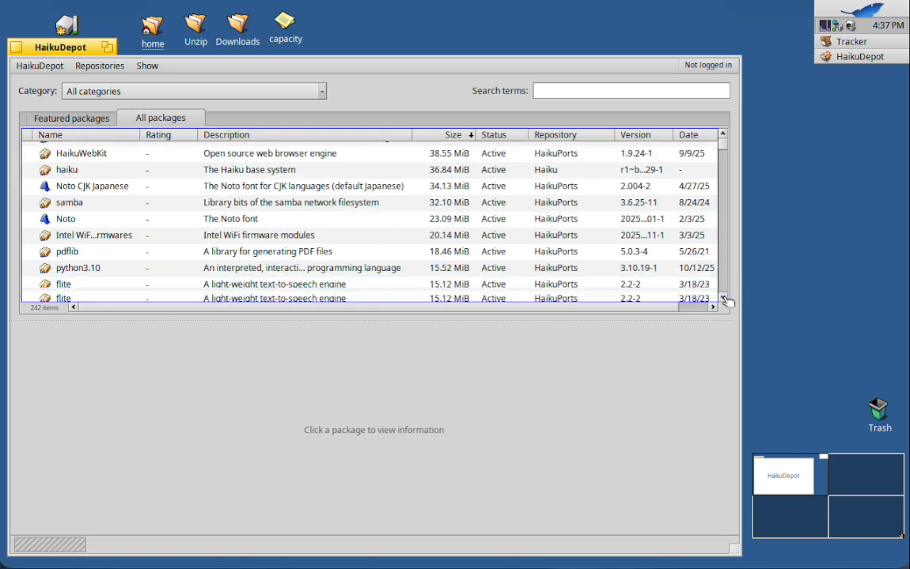
click(265, 269)
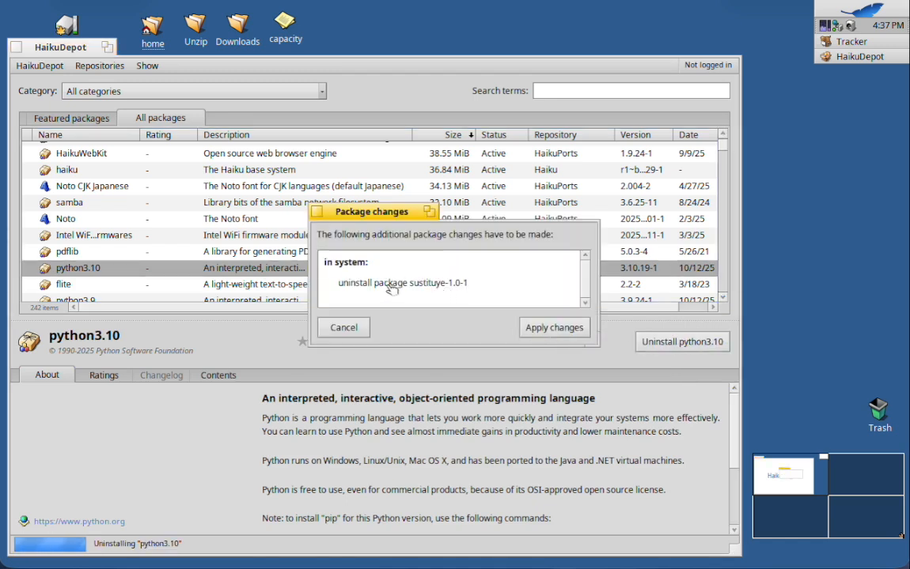
click(559, 329)
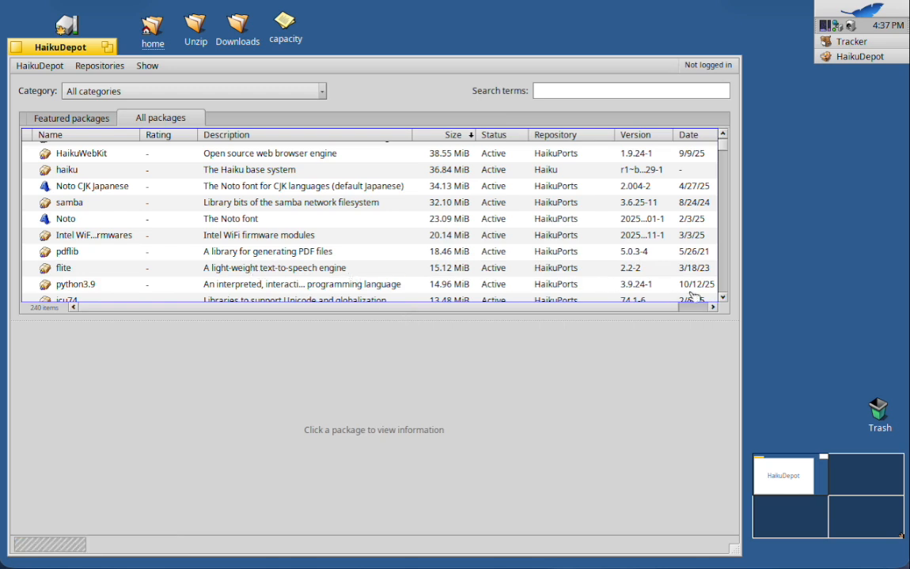
Uninstall the timgmsoundfont MIDI soundfont and the DejaVu font family packages.
click(723, 298)
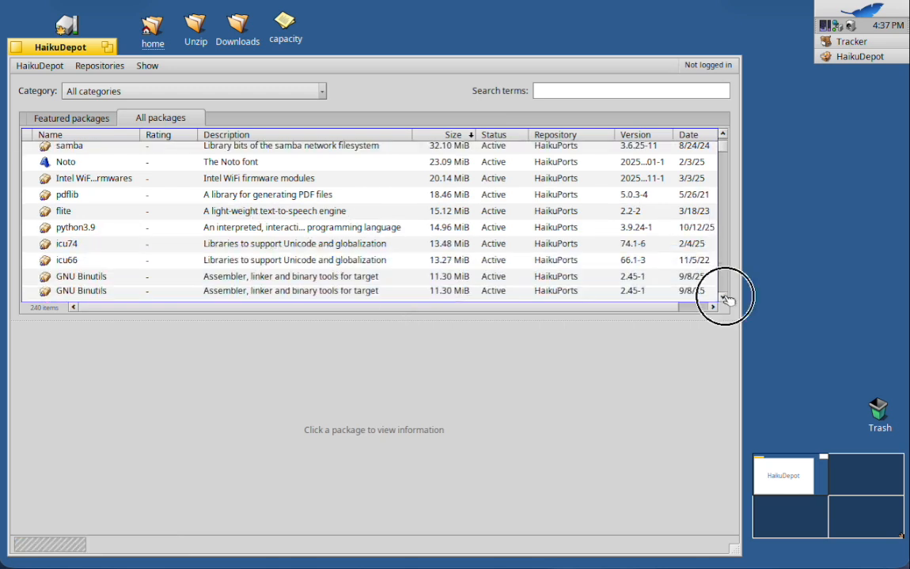
drag(726, 299, 726, 299)
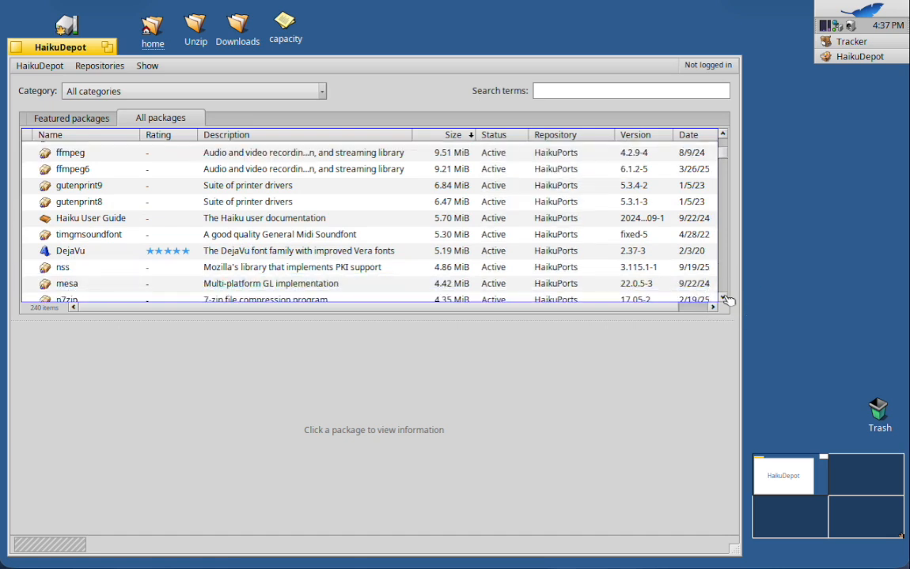
click(273, 238)
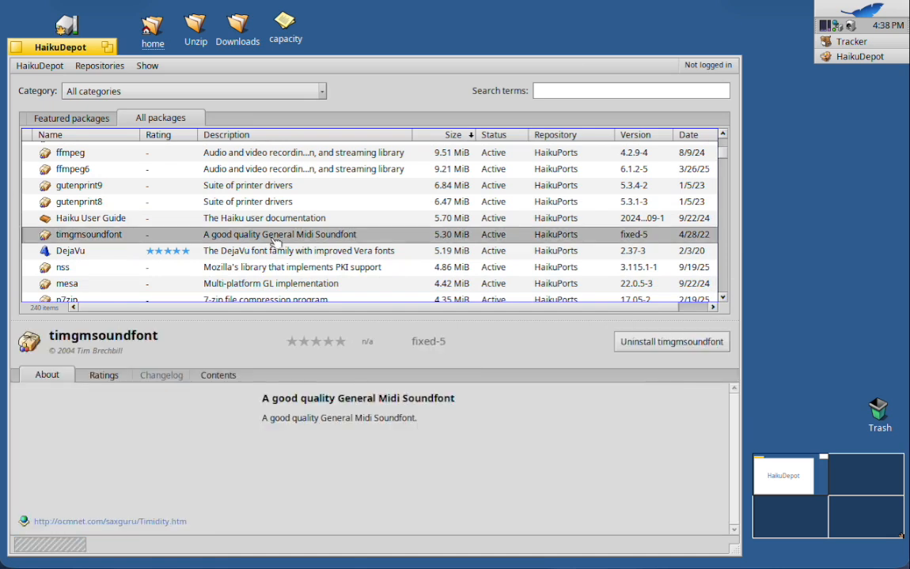
click(668, 344)
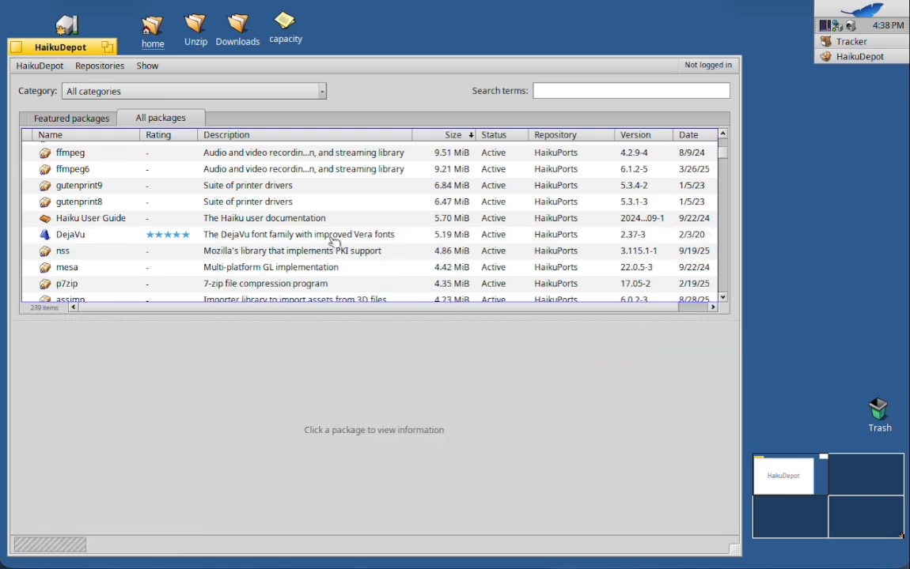
click(335, 241)
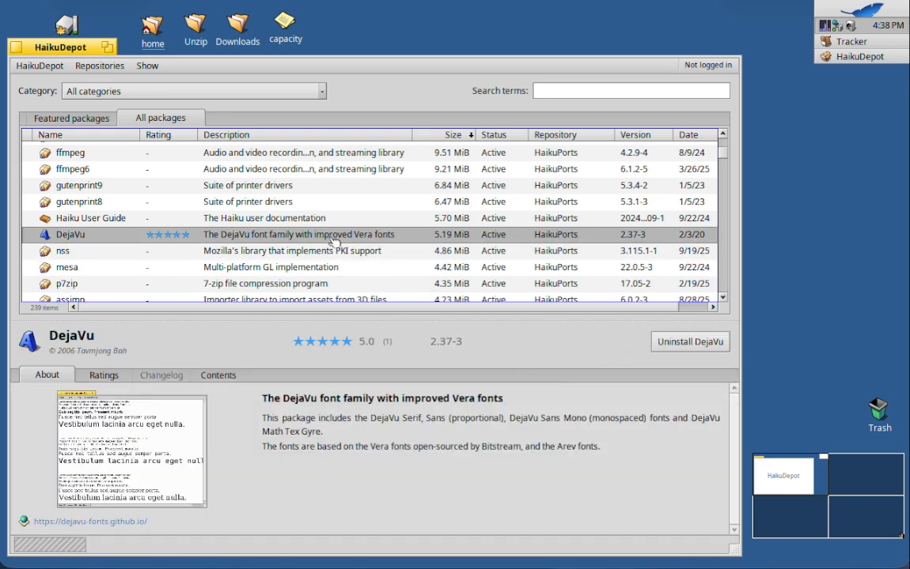
click(671, 342)
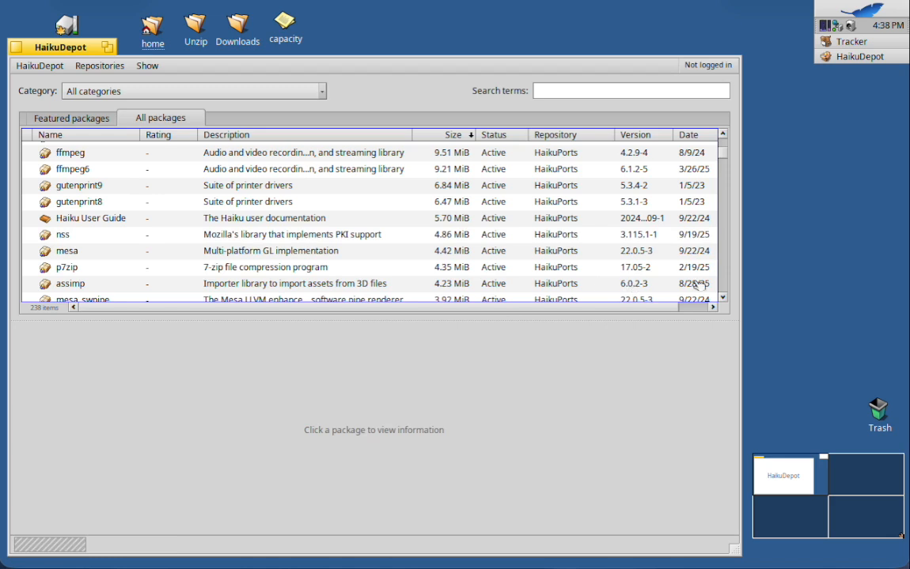
Start uninstalling sqlite, review the additional package changes it requires, and cancel the removal.
click(726, 298)
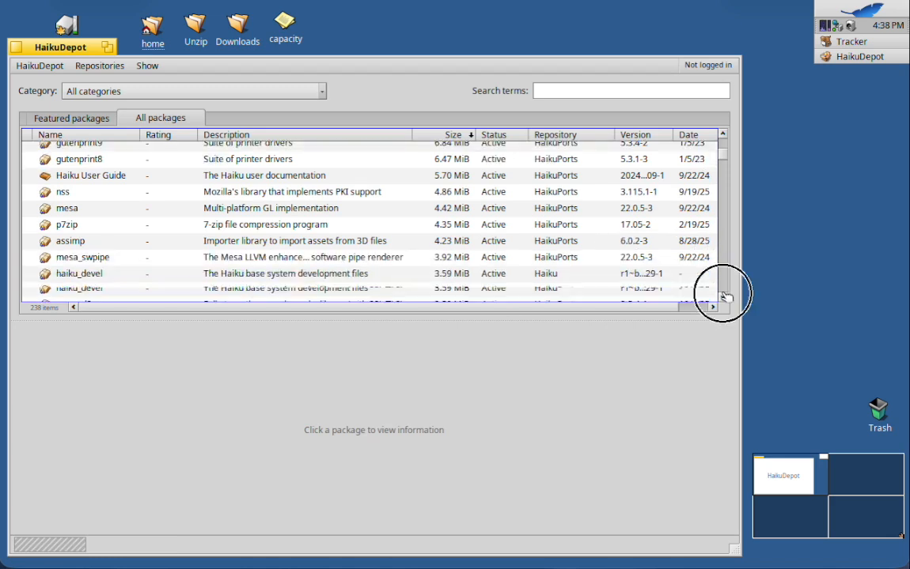
drag(725, 298, 726, 298)
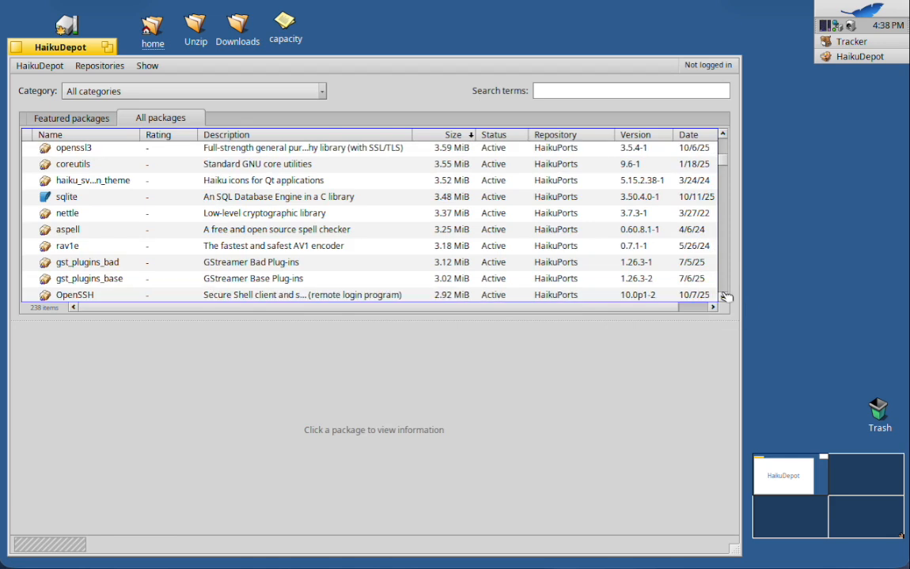
click(261, 197)
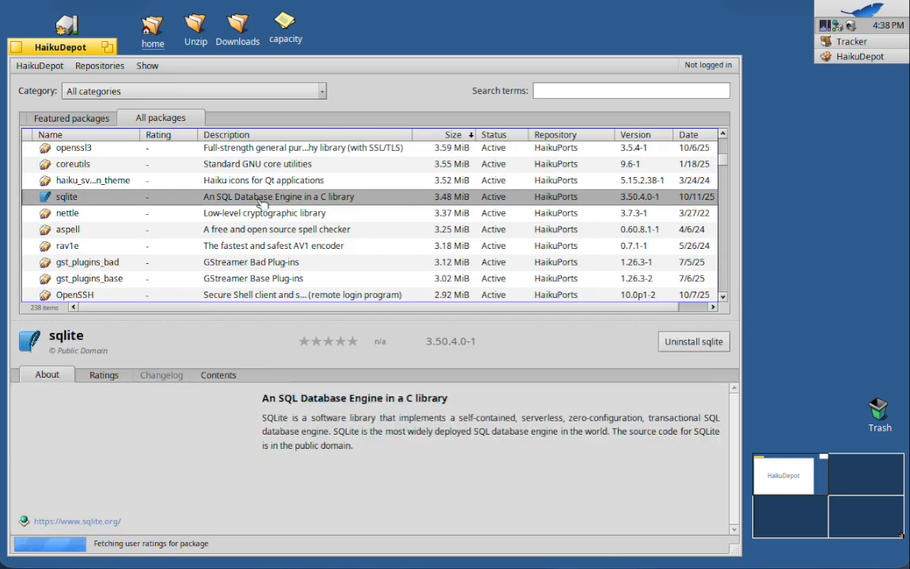
click(705, 346)
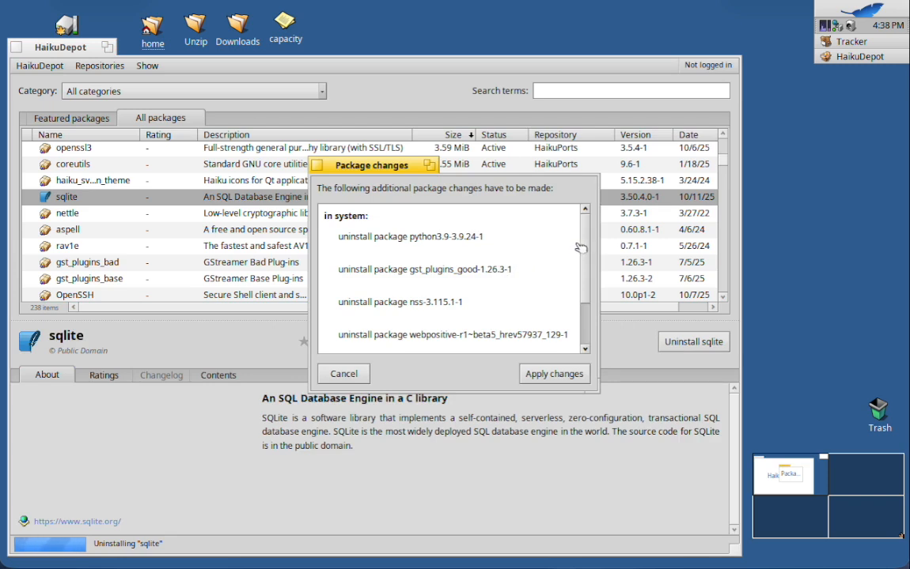
drag(583, 246, 583, 277)
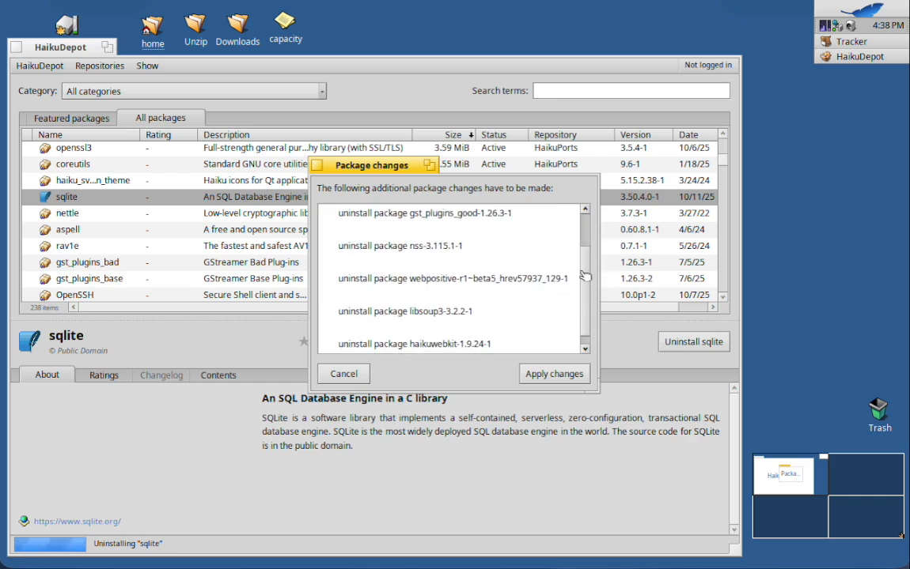
click(344, 374)
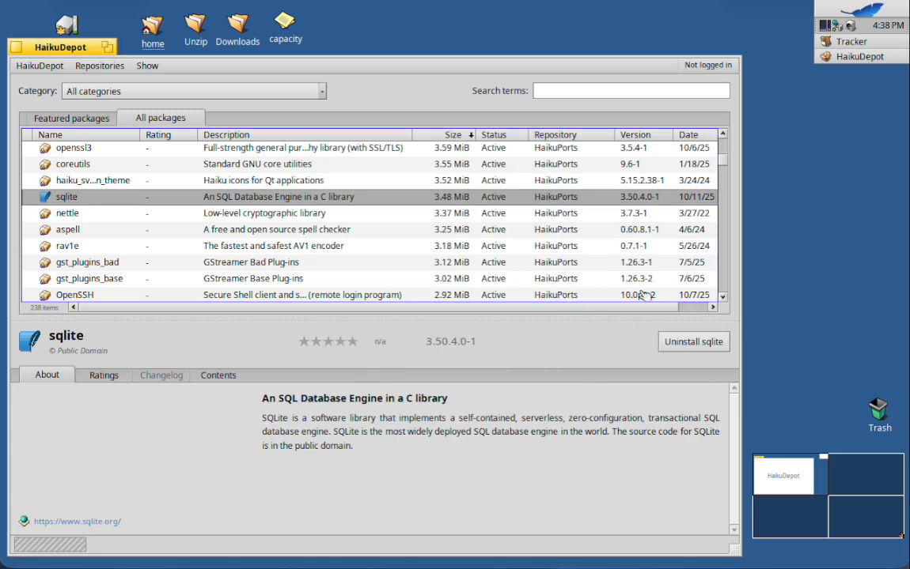
Find the WenQuanYi Micro Hei CJK font package further down the size-sorted list and uninstall it.
click(723, 297)
click(723, 297)
click(723, 298)
click(723, 297)
click(723, 298)
click(723, 298)
click(722, 297)
click(723, 297)
click(723, 297)
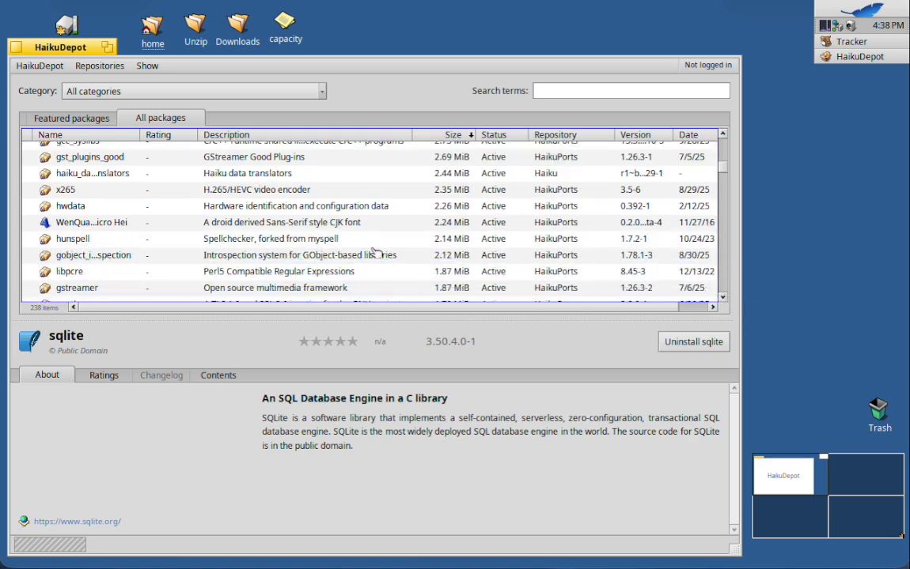
click(304, 224)
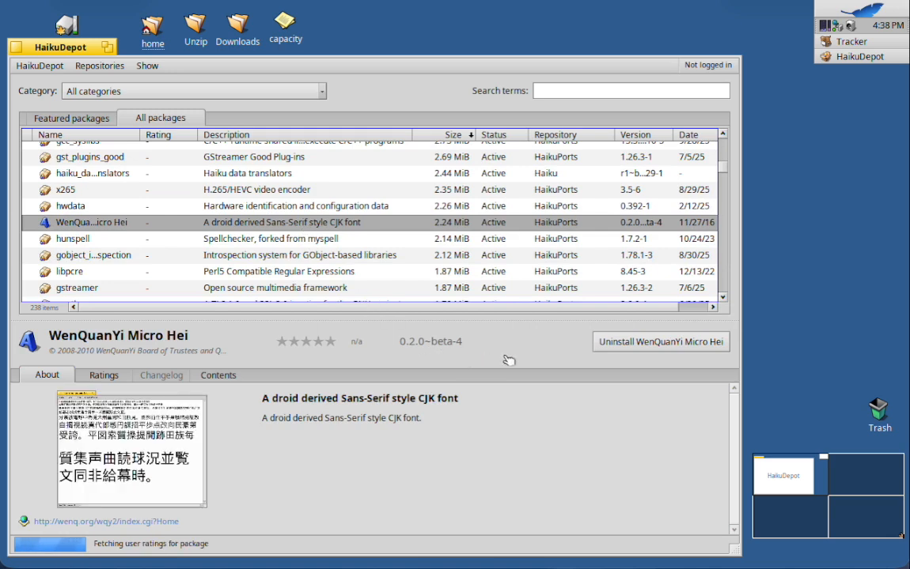
click(647, 341)
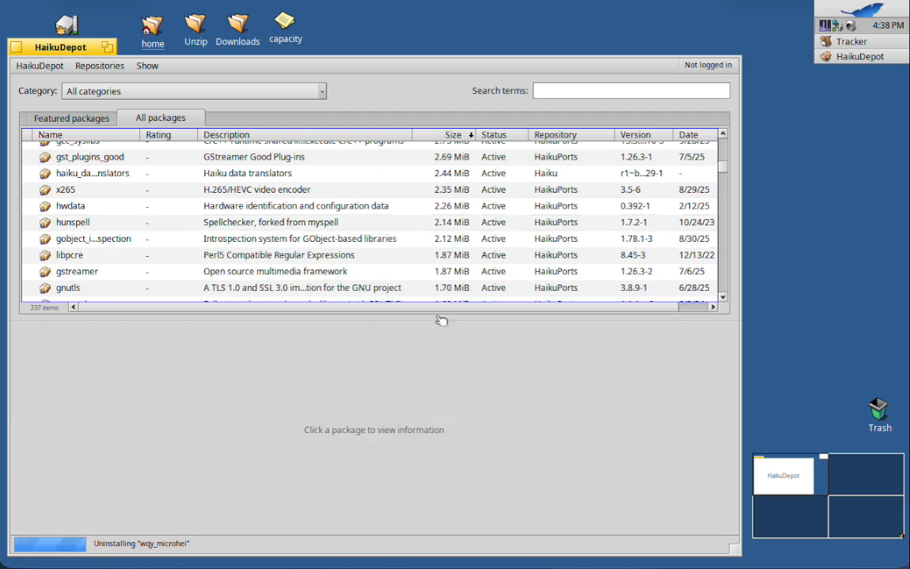
Find the Vision IRC client further down the size-sorted package list and uninstall it.
click(724, 298)
click(724, 298)
click(723, 298)
click(724, 298)
click(724, 298)
click(723, 298)
click(723, 298)
click(724, 298)
click(724, 298)
click(724, 298)
click(724, 298)
click(723, 299)
click(723, 298)
click(723, 298)
click(723, 298)
click(724, 298)
click(723, 299)
click(724, 298)
click(723, 298)
click(724, 298)
click(723, 298)
click(723, 298)
click(724, 299)
click(724, 298)
click(724, 298)
click(724, 299)
click(724, 298)
click(724, 298)
click(723, 298)
click(723, 298)
click(723, 298)
click(723, 298)
click(723, 298)
click(723, 298)
click(723, 299)
click(724, 299)
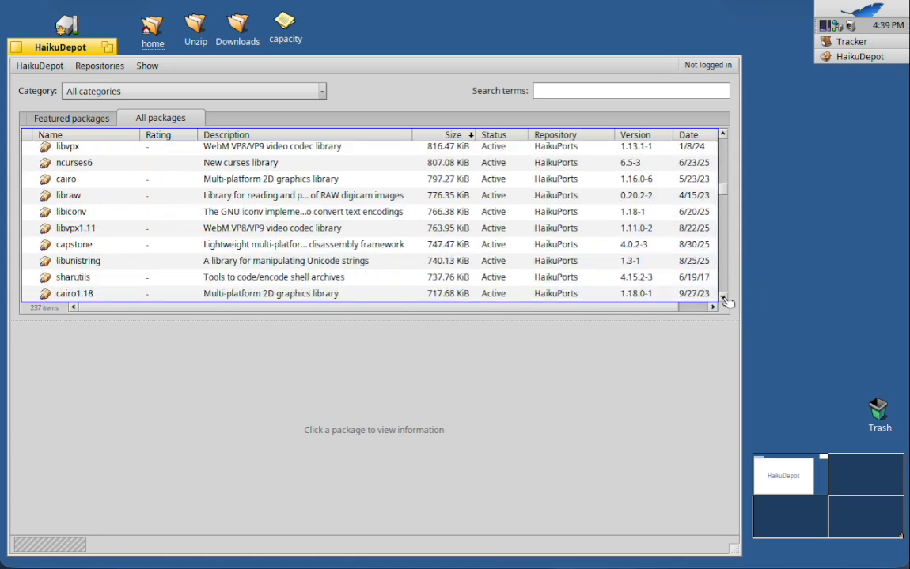
click(723, 298)
click(723, 299)
click(724, 298)
click(723, 298)
click(724, 298)
click(724, 298)
click(723, 298)
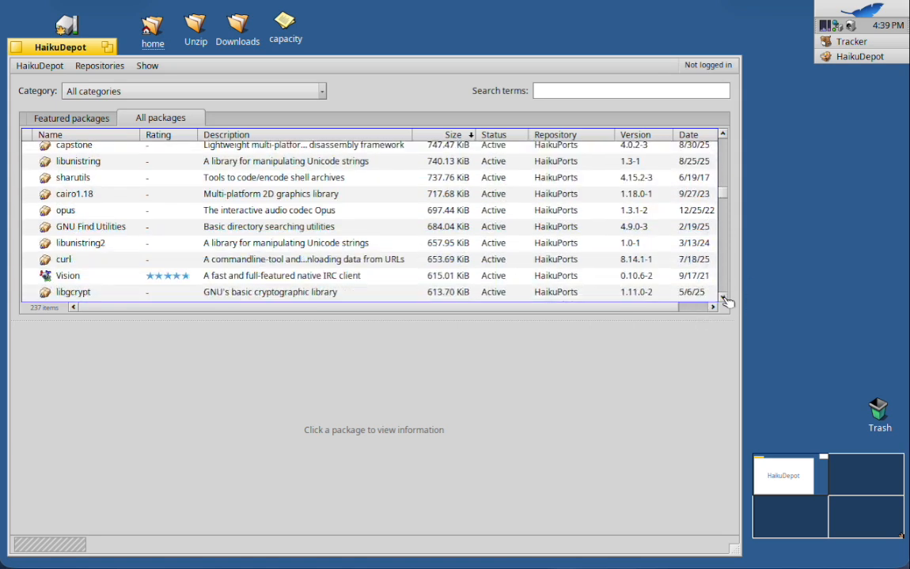
click(724, 298)
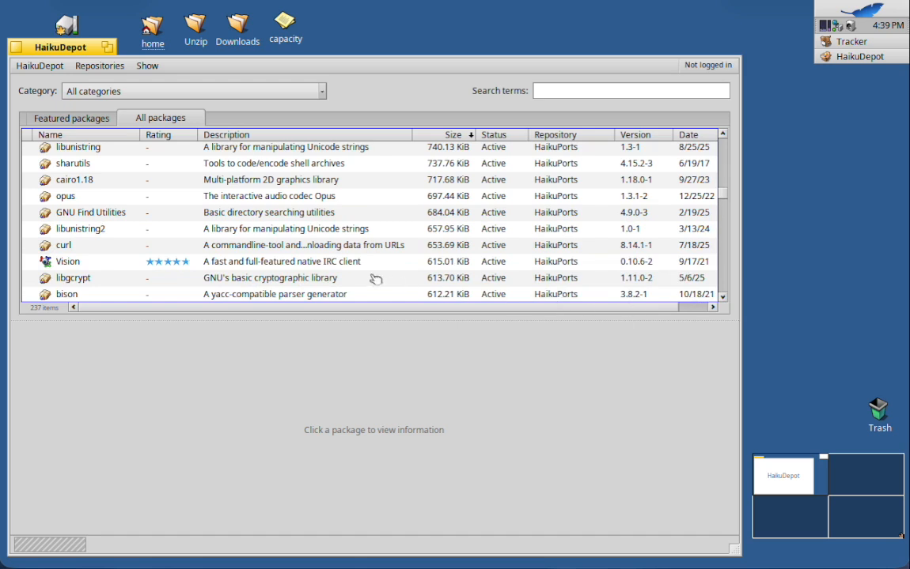
click(303, 263)
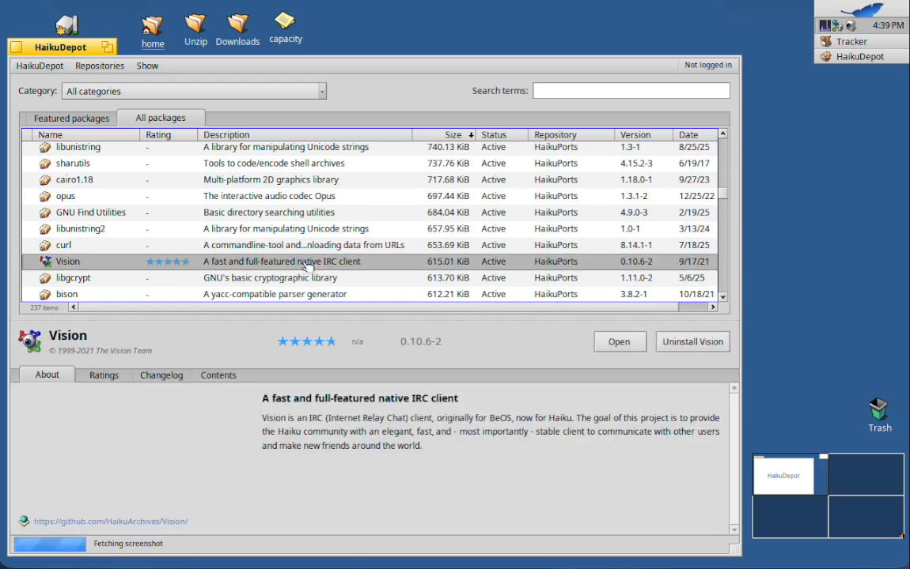
click(691, 342)
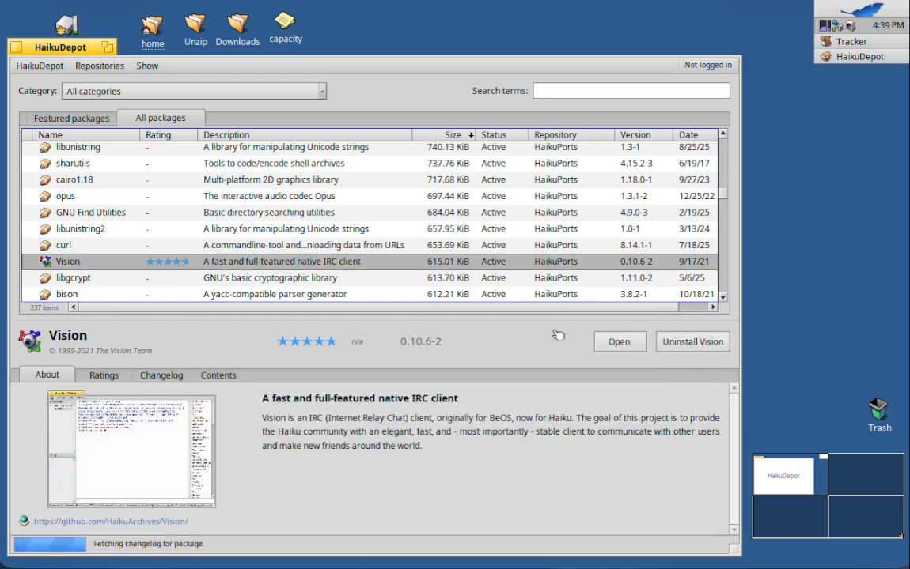
click(690, 341)
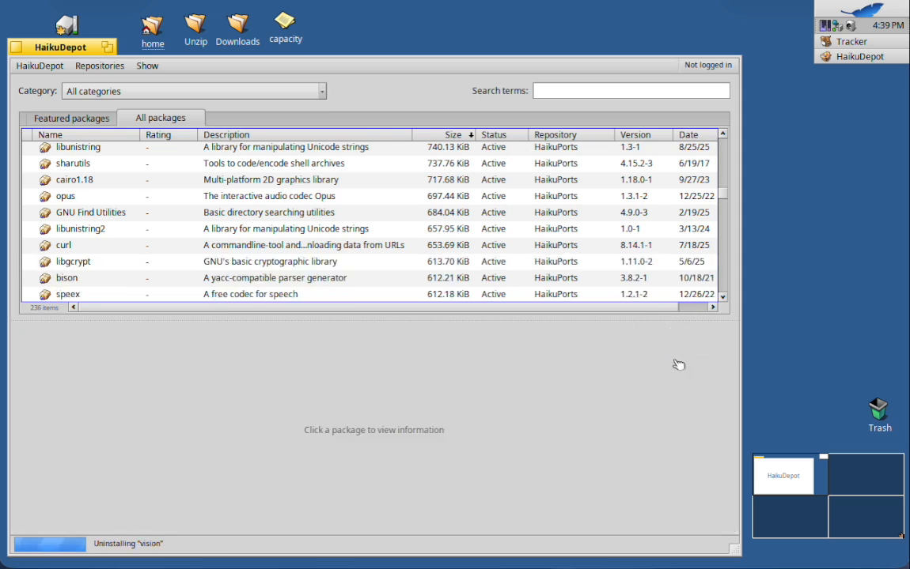
Examine the smaller packages further down the size-sorted list for other removal candidates and return to the largest ones.
click(721, 298)
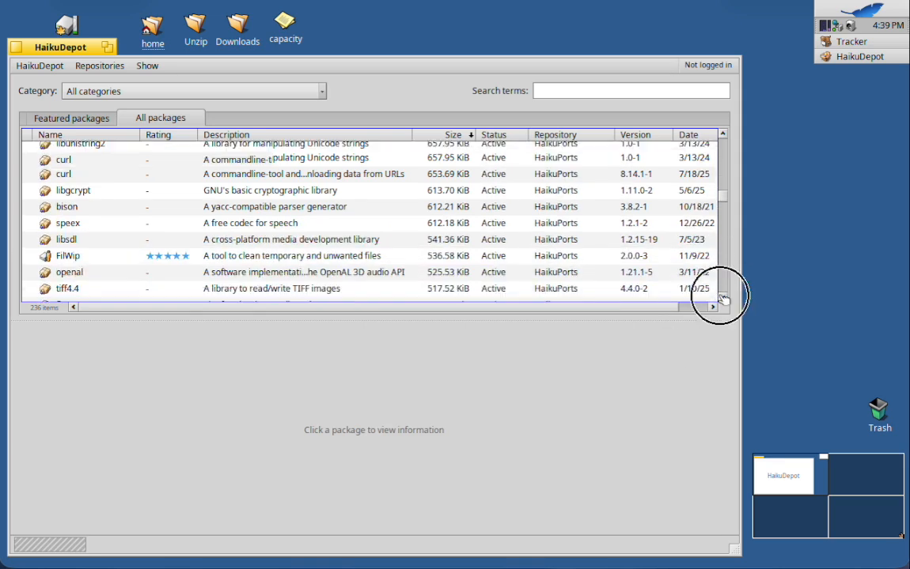
click(721, 298)
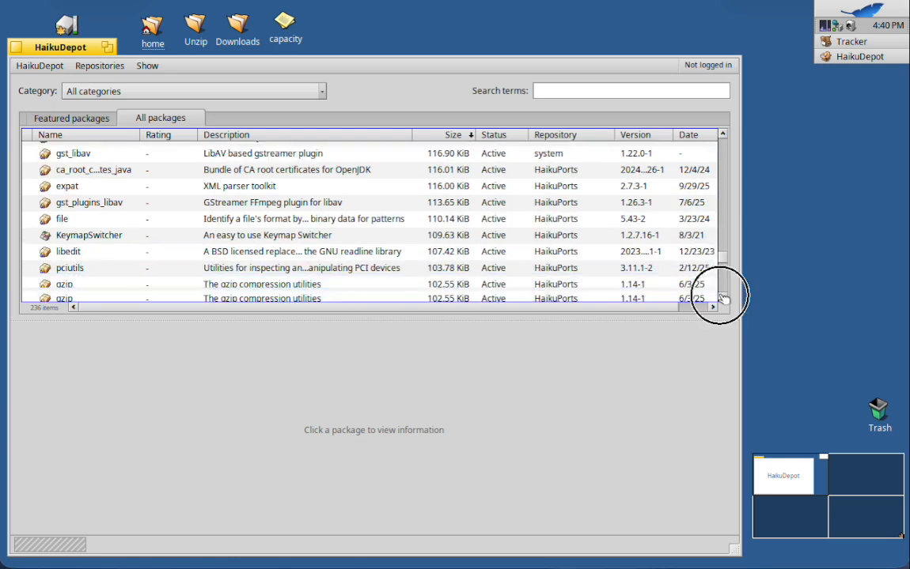
click(721, 296)
click(720, 296)
click(721, 296)
click(720, 296)
click(721, 296)
click(720, 296)
click(721, 296)
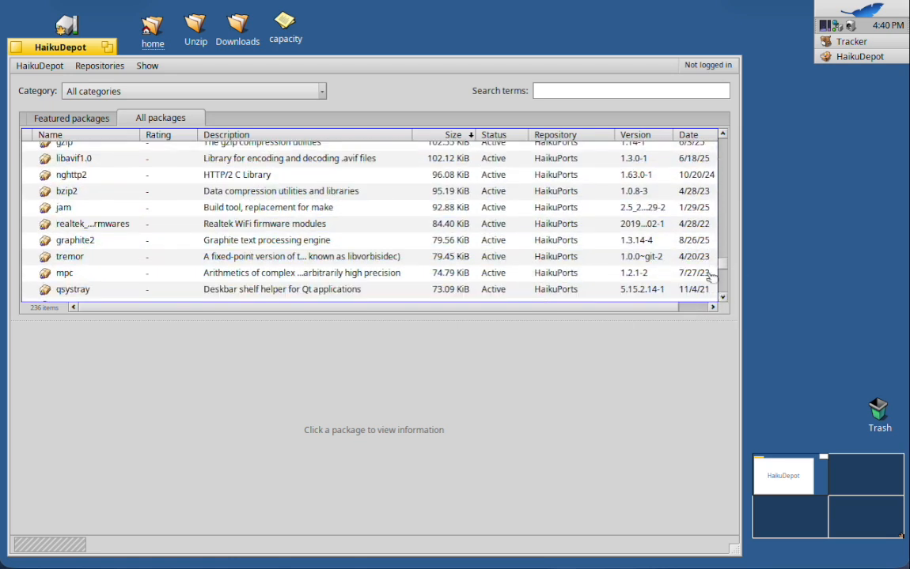
drag(722, 262, 716, 142)
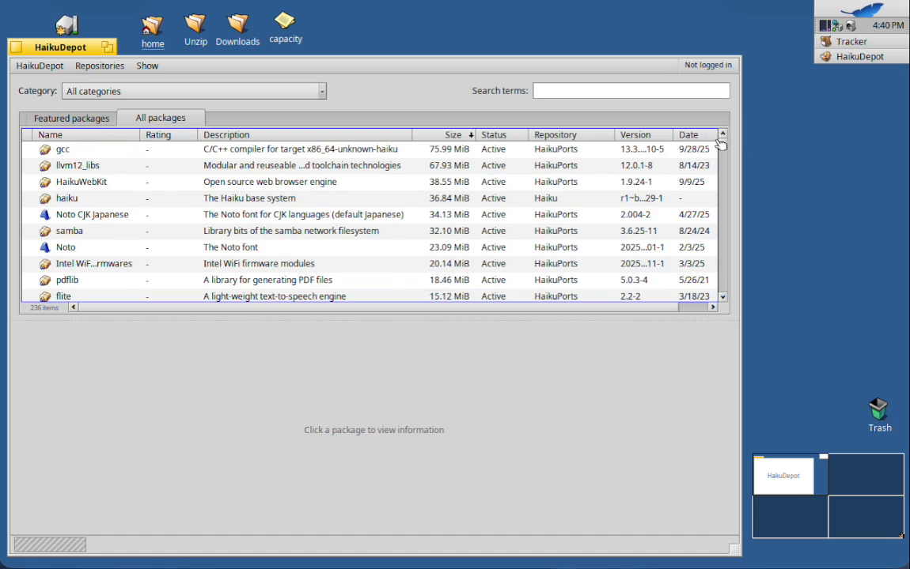
Search the installed packages for "lua".
click(564, 91)
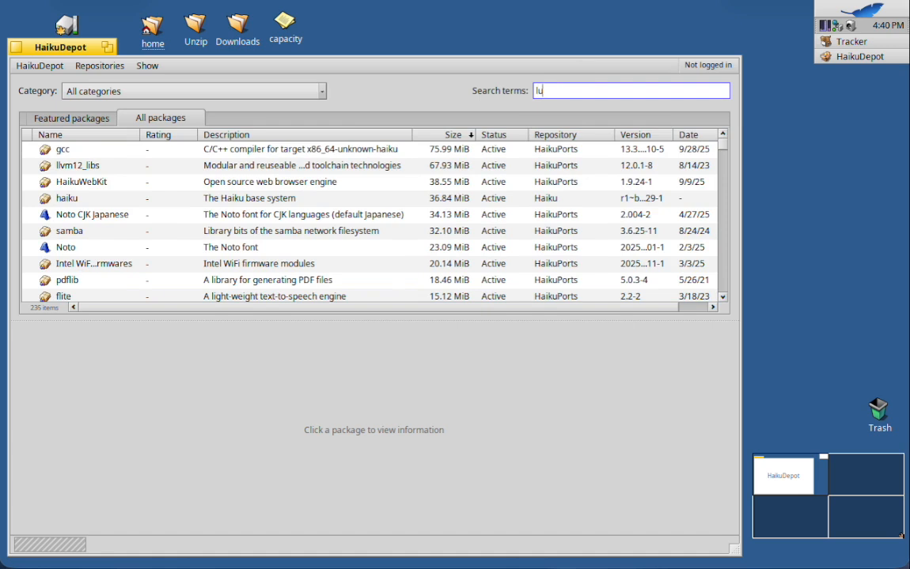
text(lua)
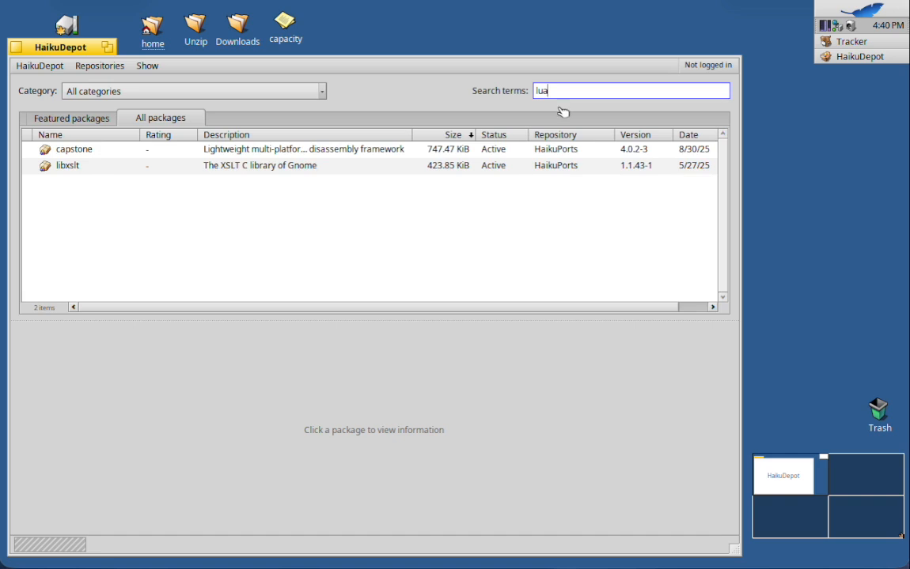
drag(557, 90, 482, 86)
text(lua)
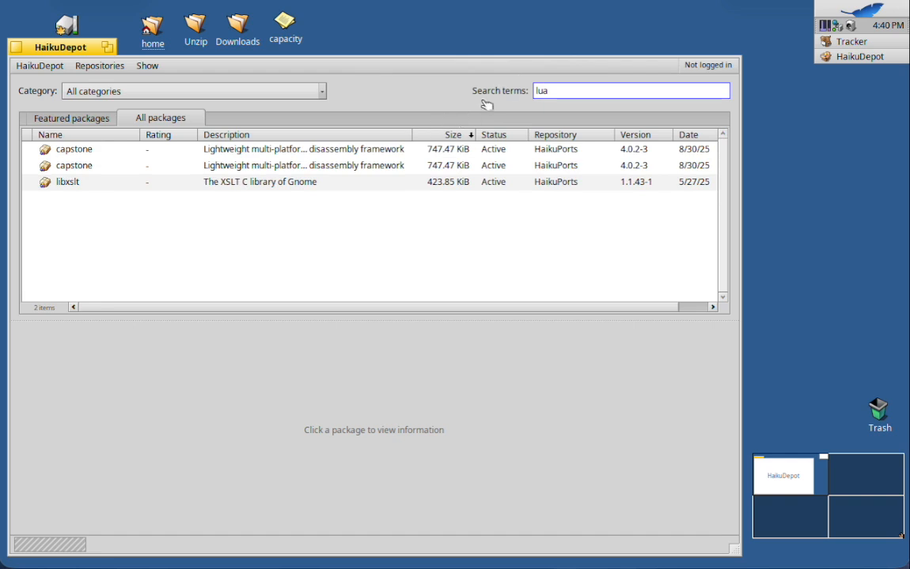
Clear the package search and uninstall the gcc C/C++ compiler package.
drag(552, 88, 517, 88)
key(BackSpace)
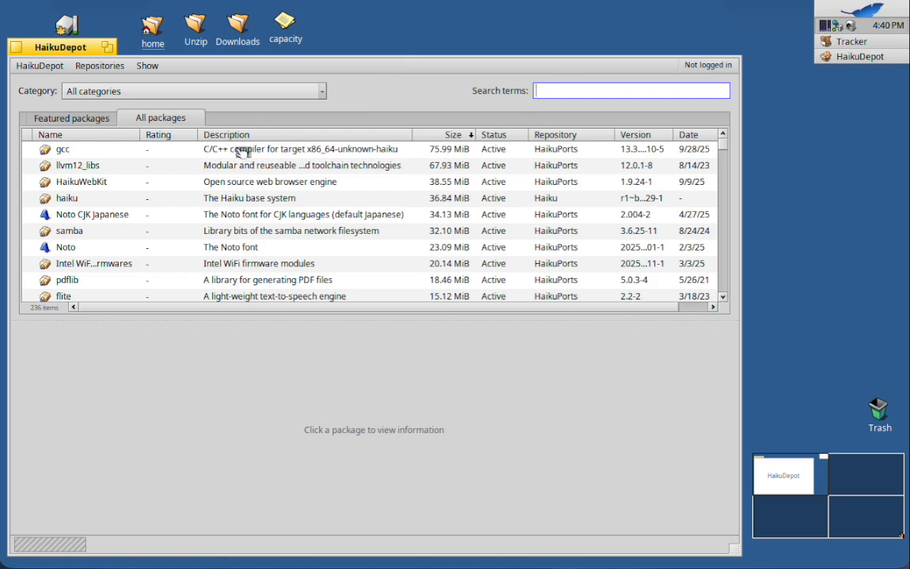
click(240, 151)
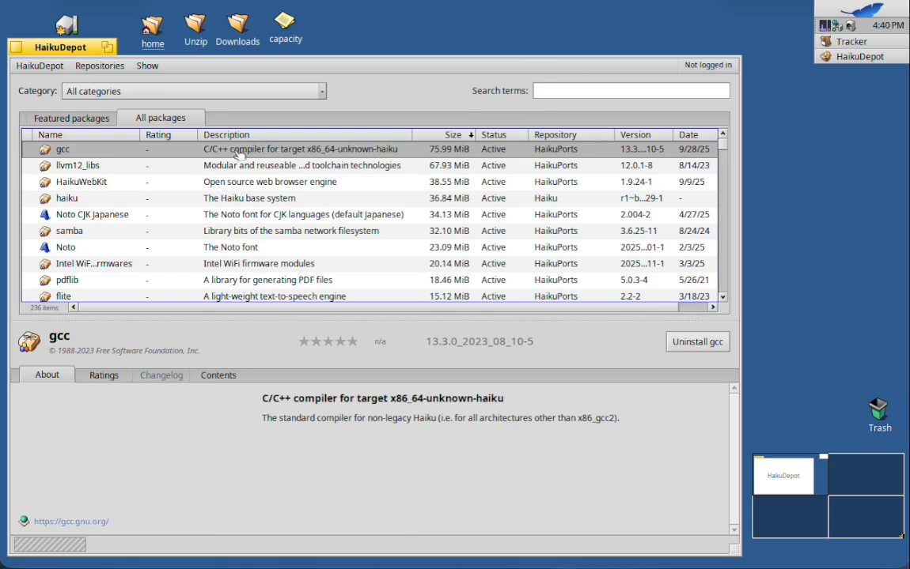
click(693, 343)
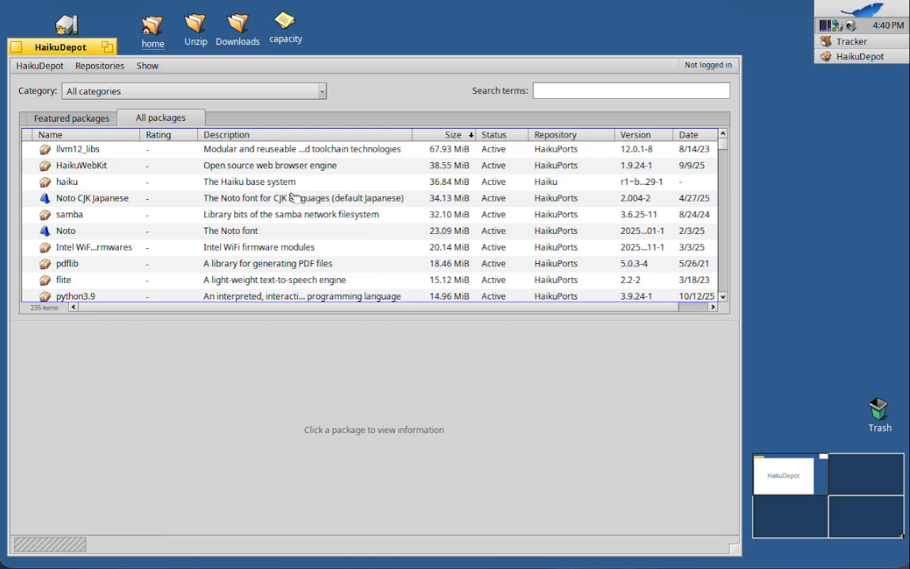
Start uninstalling llvm12_libs, review the additional package changes it requires, and cancel the removal.
click(723, 277)
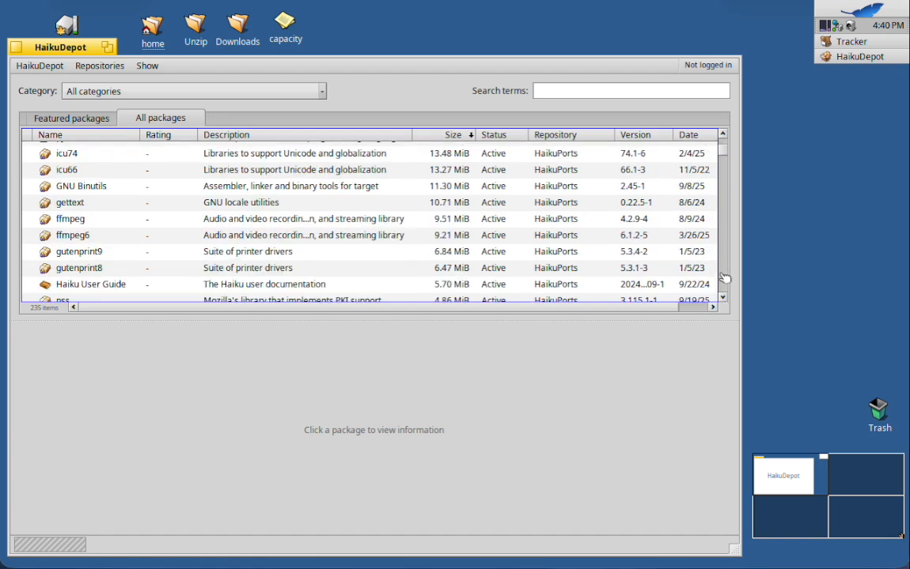
click(722, 135)
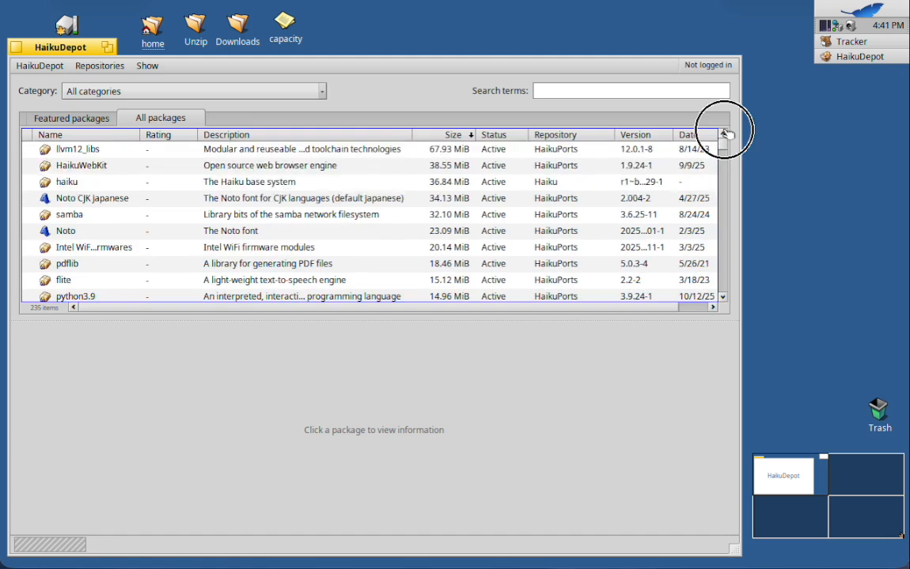
click(87, 149)
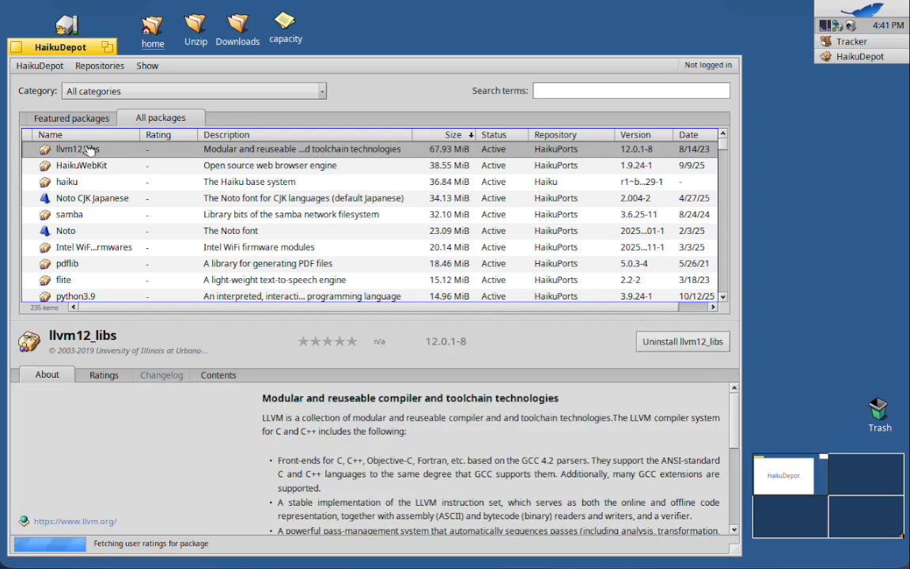
click(668, 342)
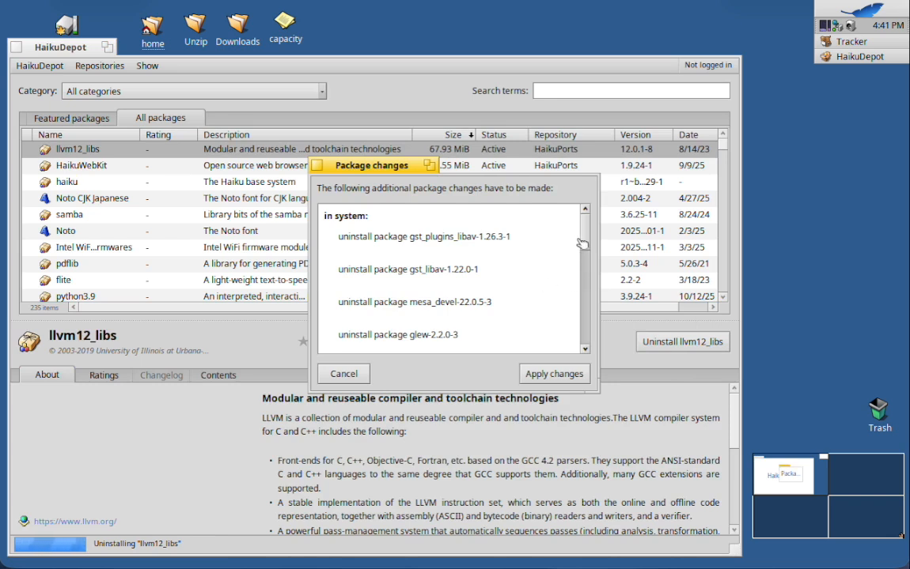
drag(583, 237, 583, 280)
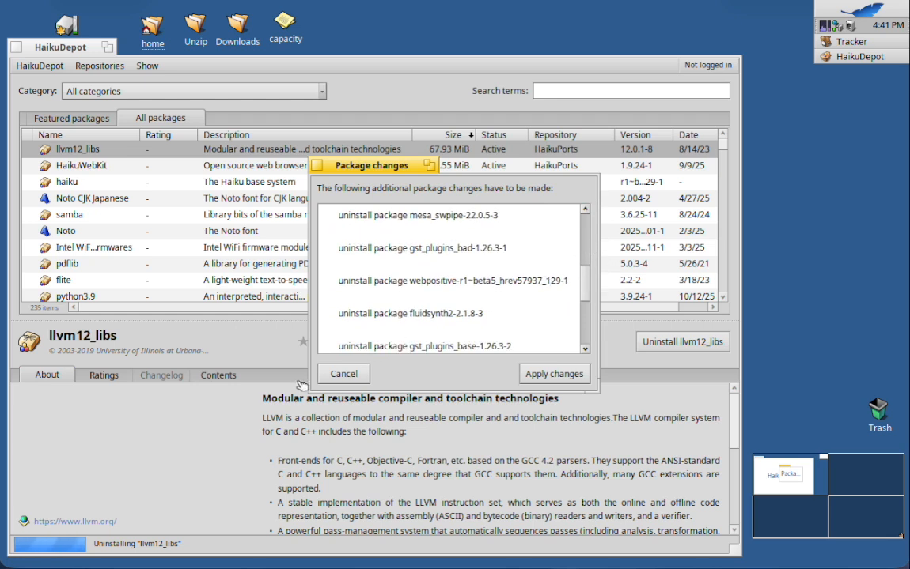
click(342, 377)
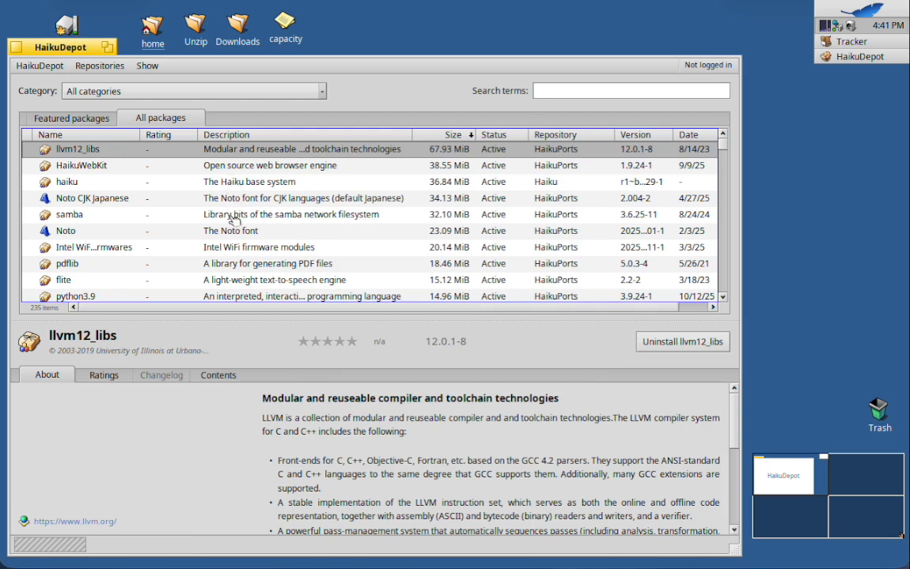
Check the Intel WiFi firmwares package details and examine the large and mid-sized packages for remaining removal candidates.
click(245, 247)
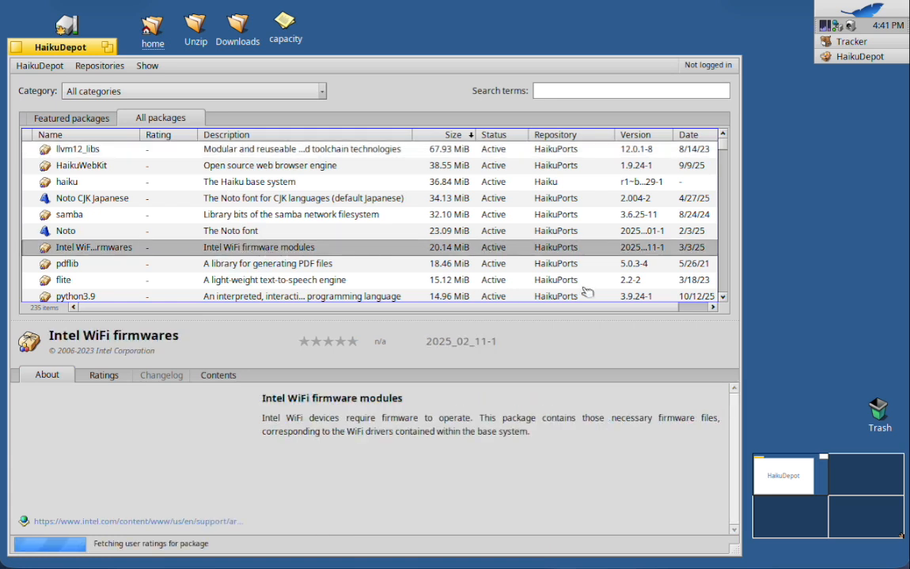
click(723, 296)
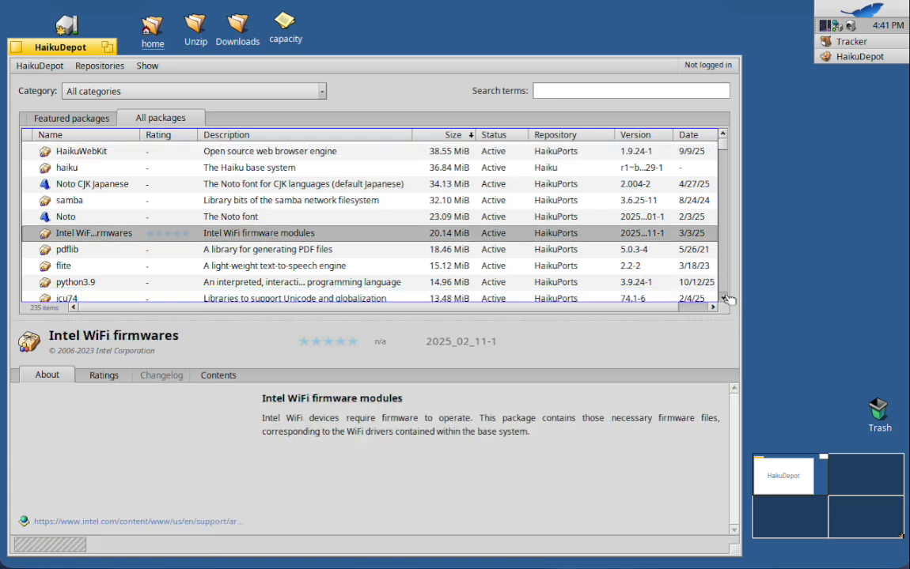
click(724, 297)
click(723, 296)
click(723, 297)
click(723, 297)
click(724, 297)
click(723, 297)
click(723, 297)
click(723, 297)
click(723, 296)
click(723, 296)
click(724, 296)
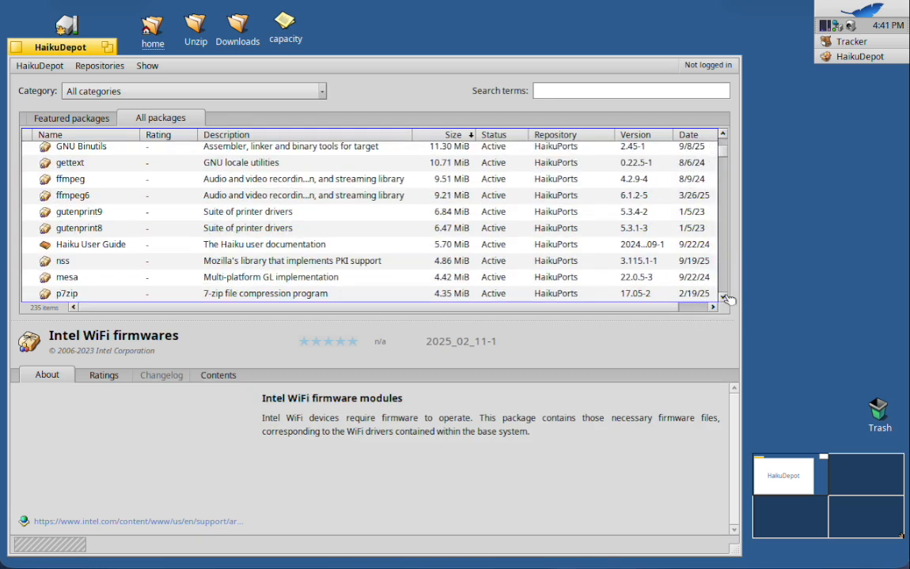
click(724, 296)
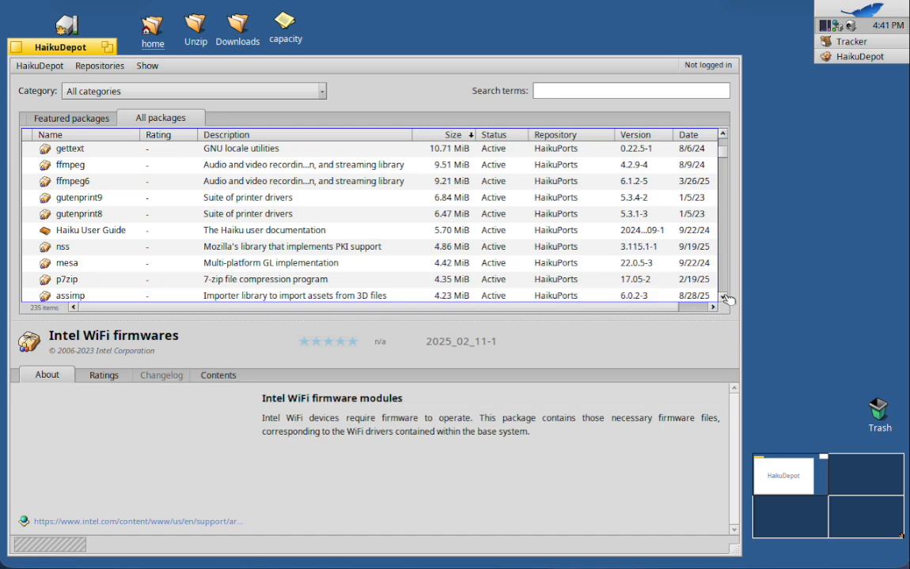
click(724, 297)
click(723, 296)
click(723, 296)
click(724, 296)
click(724, 296)
click(724, 296)
click(724, 297)
click(724, 296)
click(723, 297)
click(723, 296)
click(724, 297)
click(724, 297)
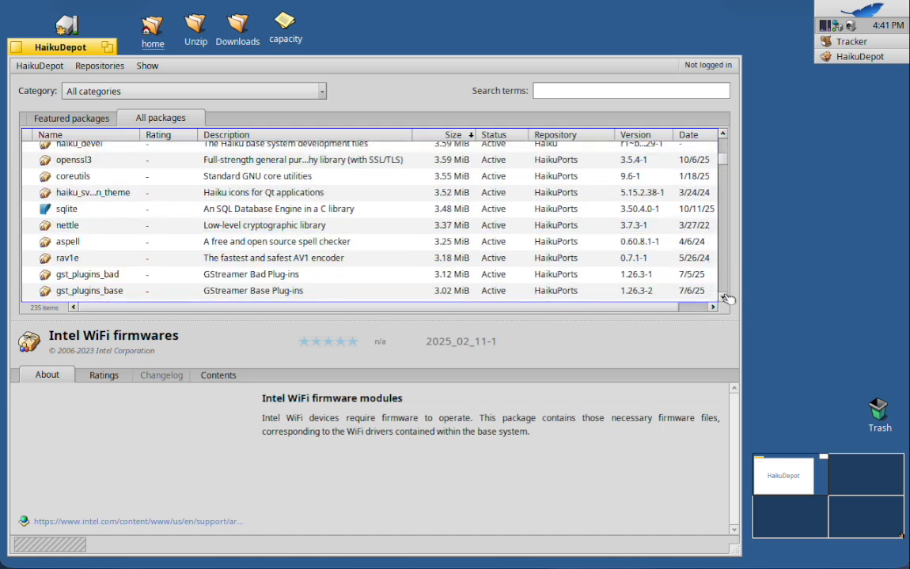
click(724, 297)
click(724, 296)
click(724, 297)
click(724, 297)
click(724, 297)
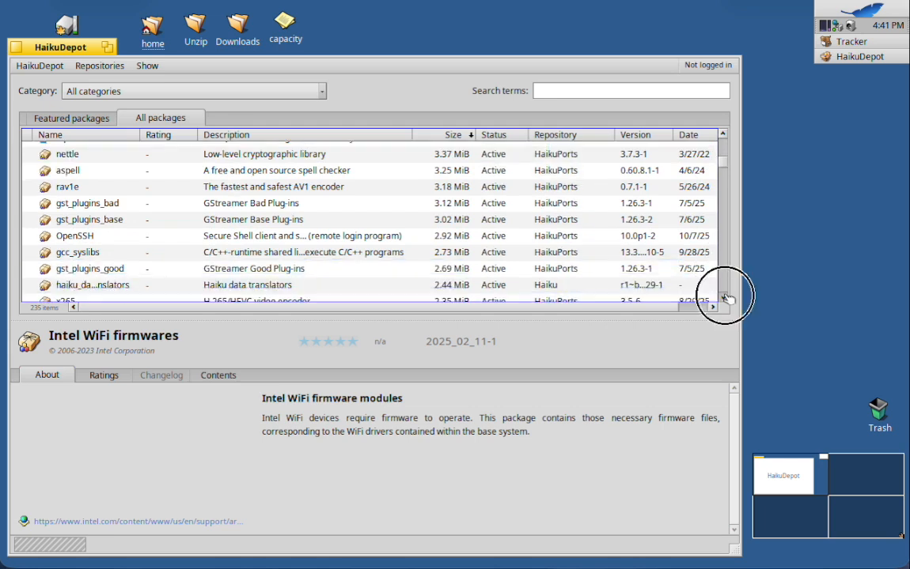
click(724, 297)
click(724, 297)
click(723, 297)
click(724, 297)
click(723, 296)
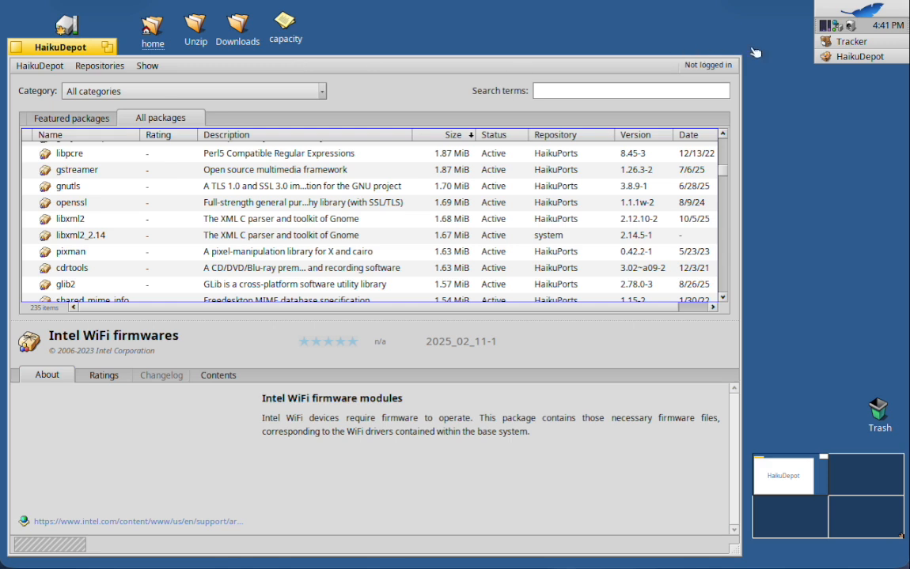
Switch to FilWip, clean up the previous system states, Bash history and HaikuDepot cache, and close it.
click(846, 7)
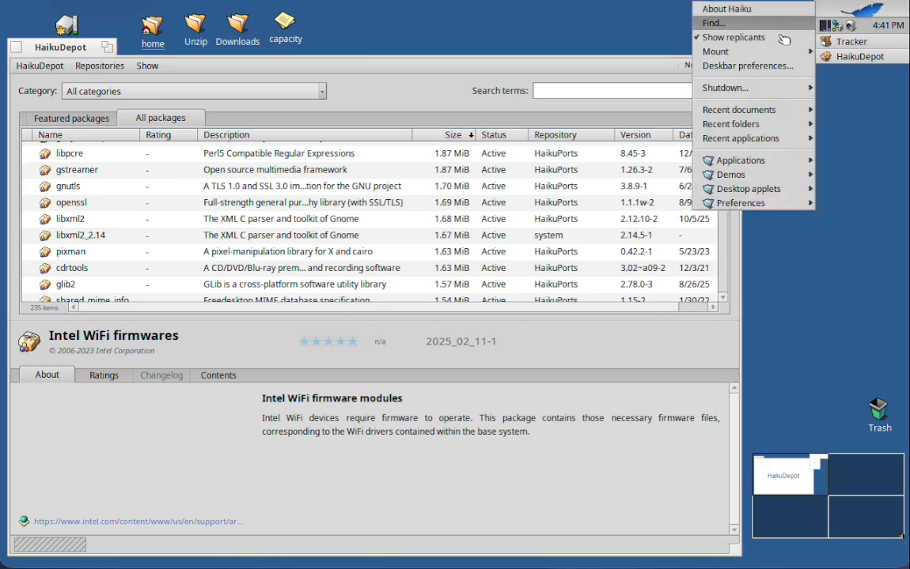
mouse_move(747, 164)
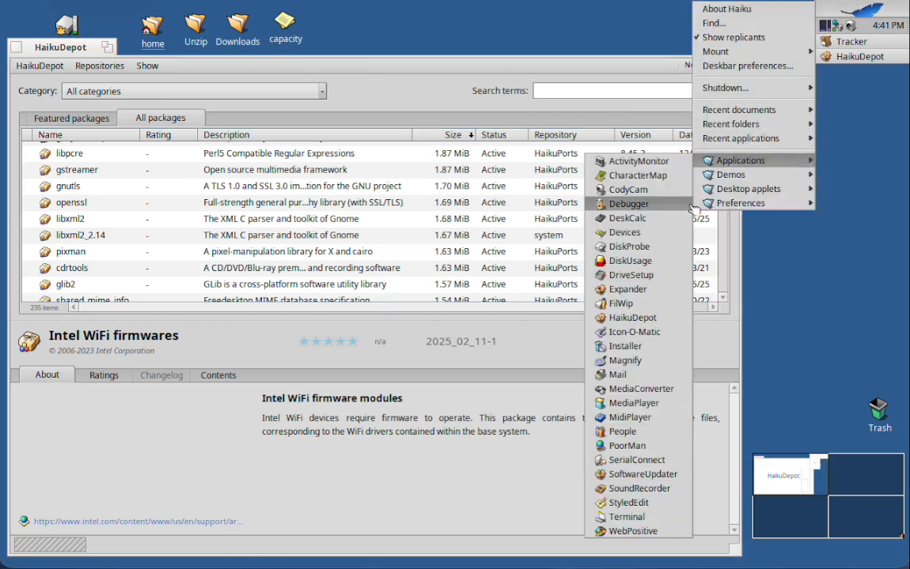
click(618, 304)
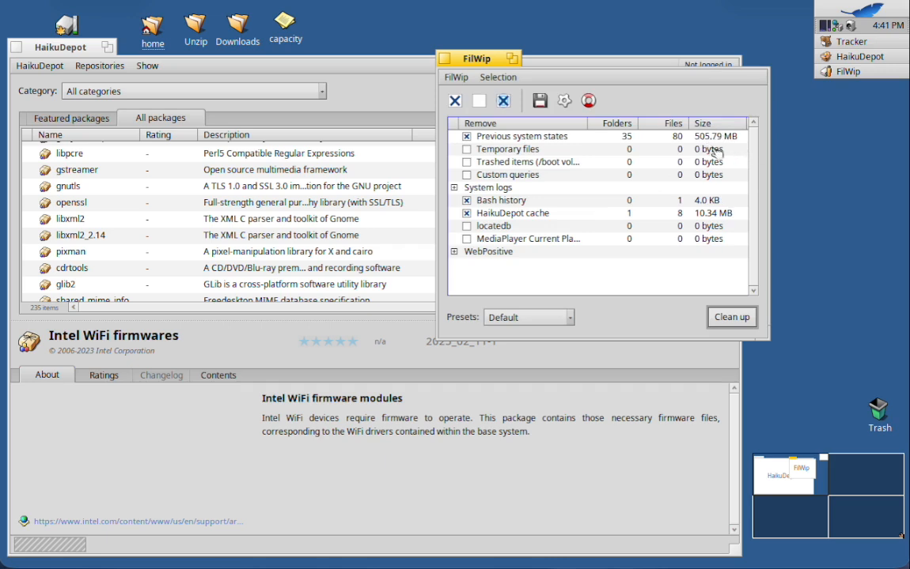
click(732, 317)
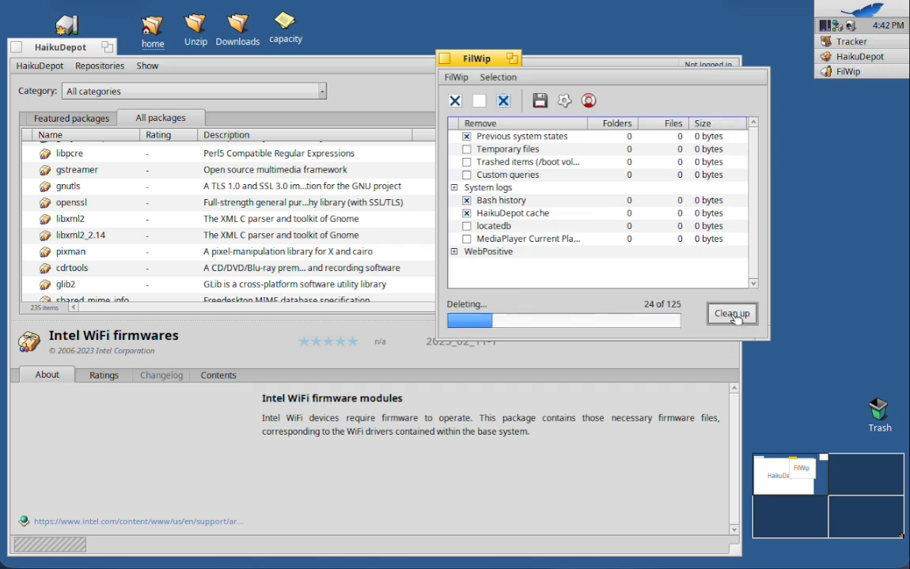
key(Return)
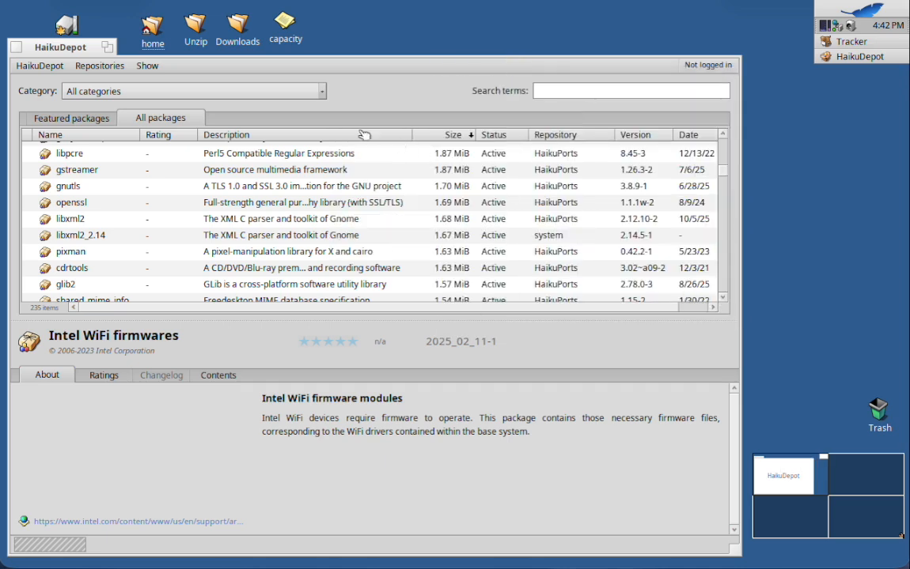
Check the used and free space of the QEMU HARDDISK volume in its info window and close it.
right_click(67, 25)
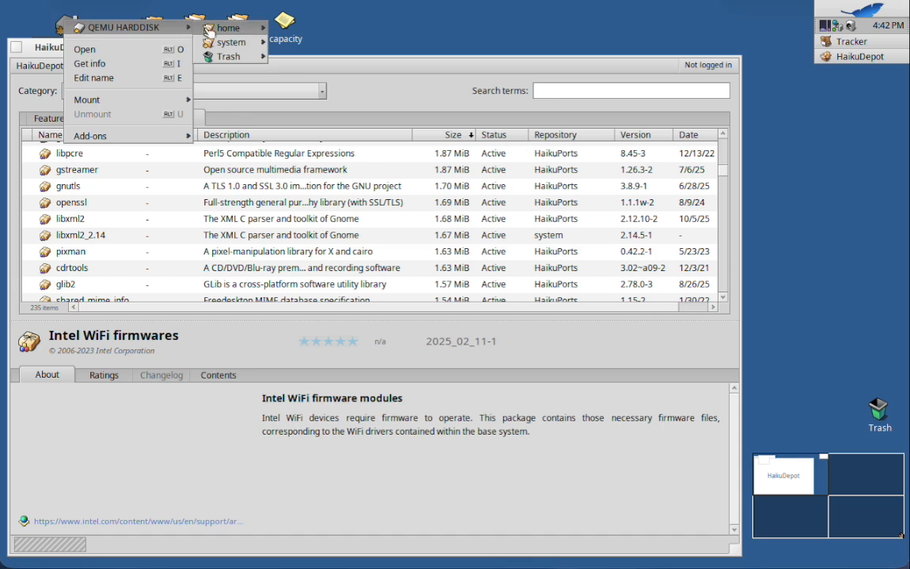
mouse_move(214, 32)
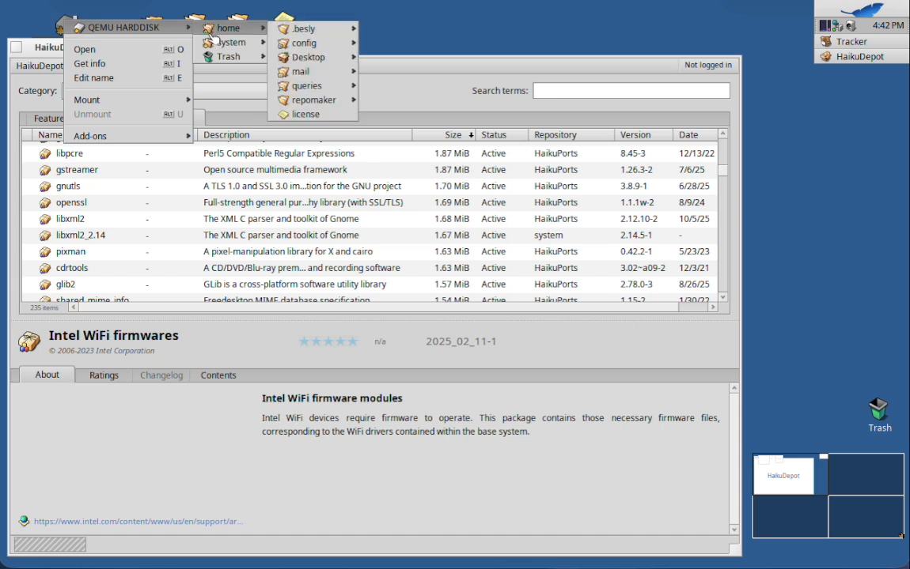
click(111, 64)
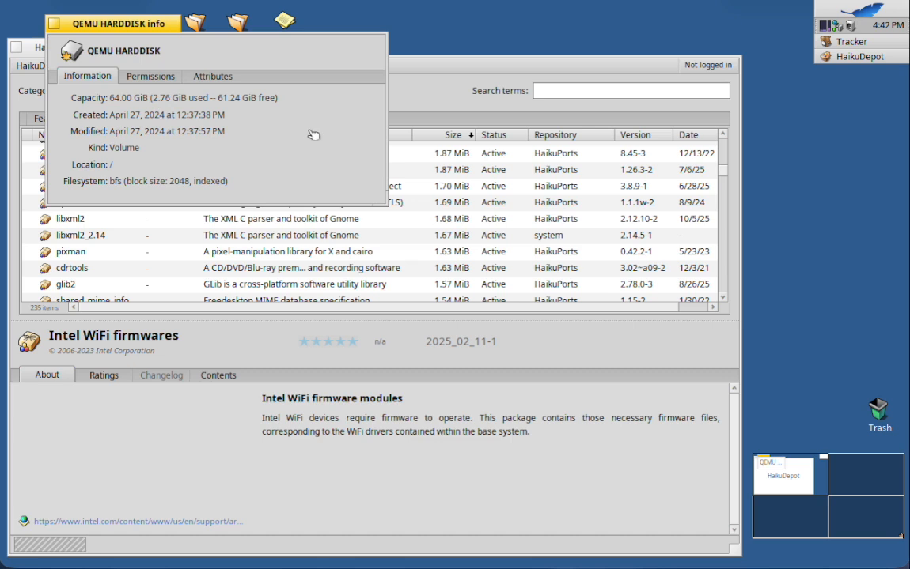
click(53, 24)
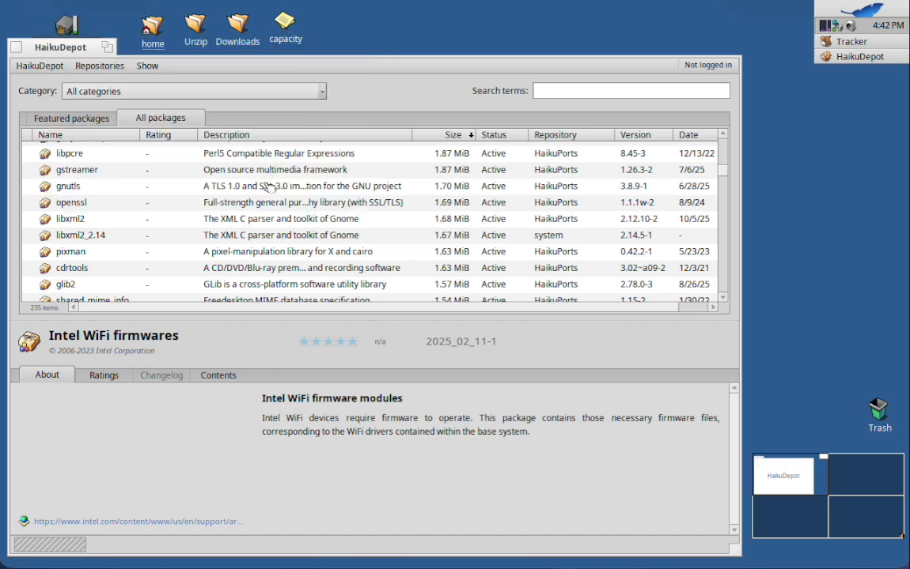
scroll(269, 187, down, 15)
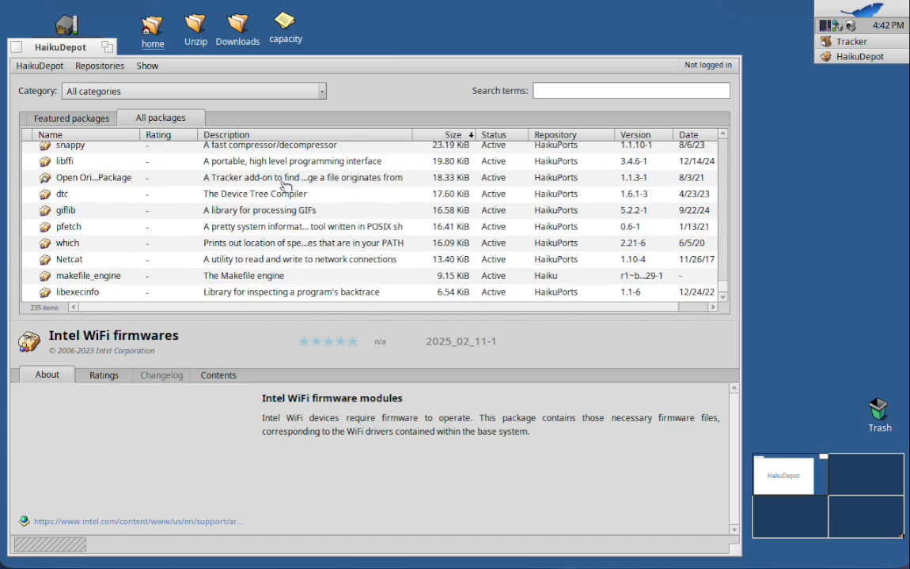
Open the capacity note from the desktop in StyledEdit and add a second line reading 2.76 GB.
double_click(283, 24)
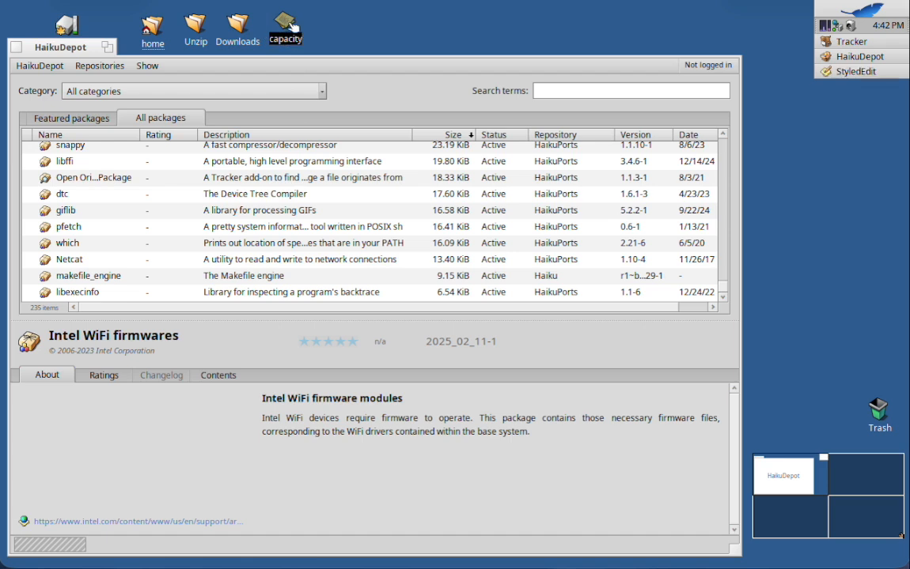
key(End)
key(Return)
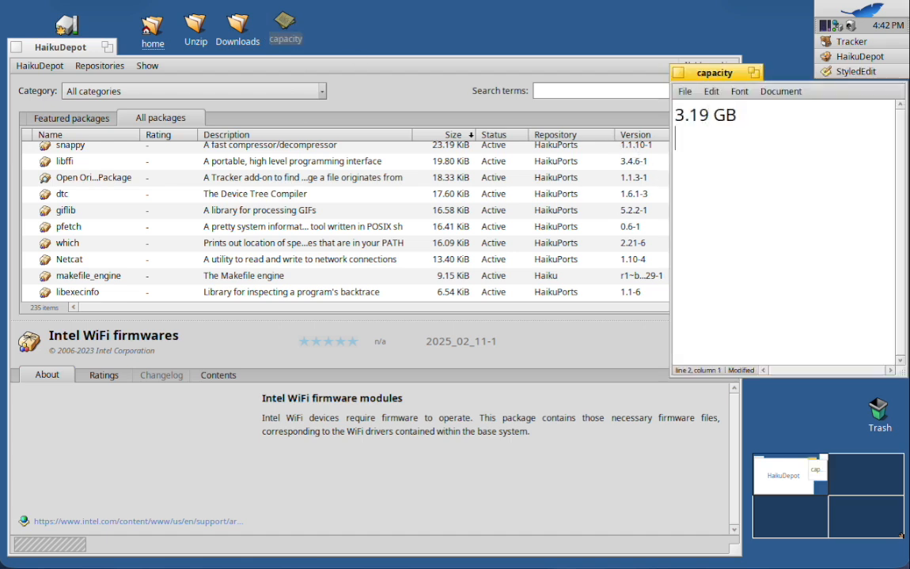
text(2.76 GB)
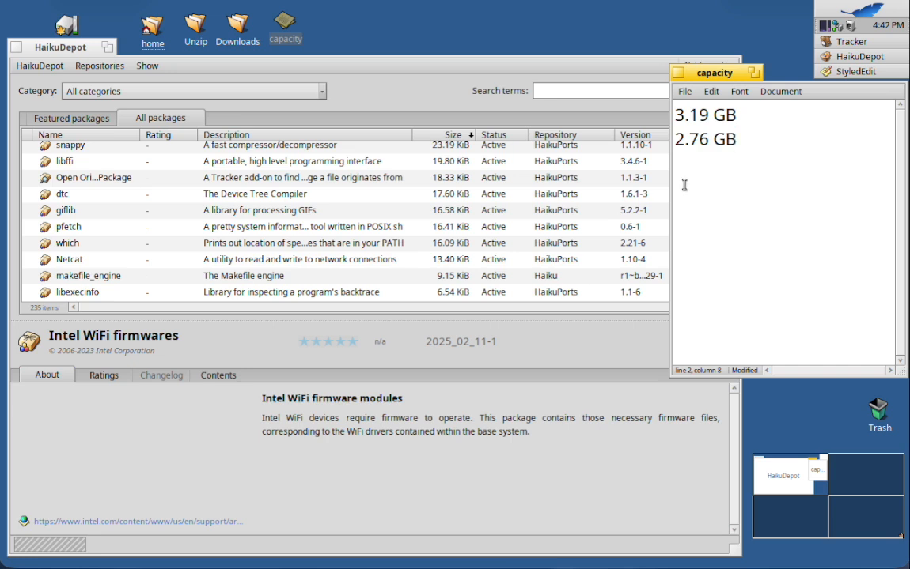
Switch back to HaikuDepot and examine the largest installed packages in the size-sorted list.
click(437, 94)
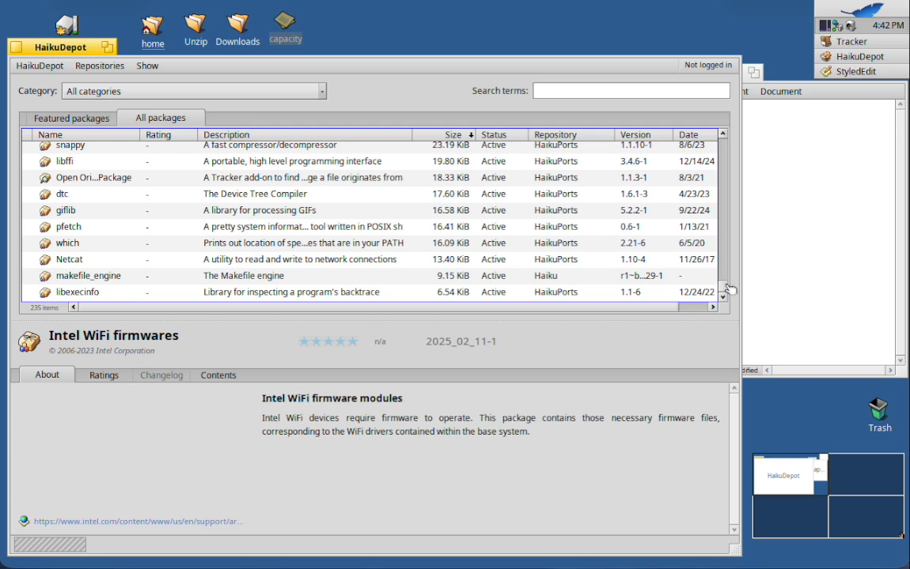
drag(723, 292, 720, 110)
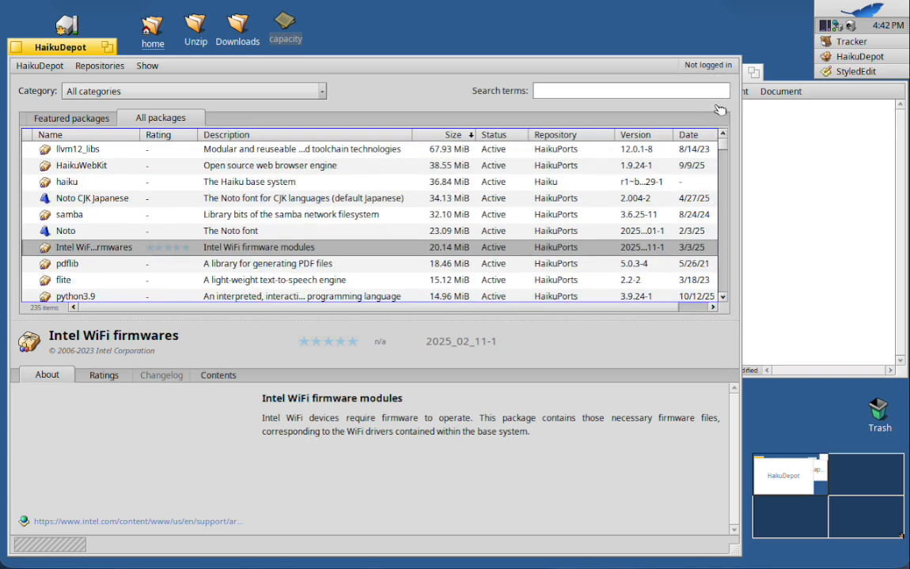